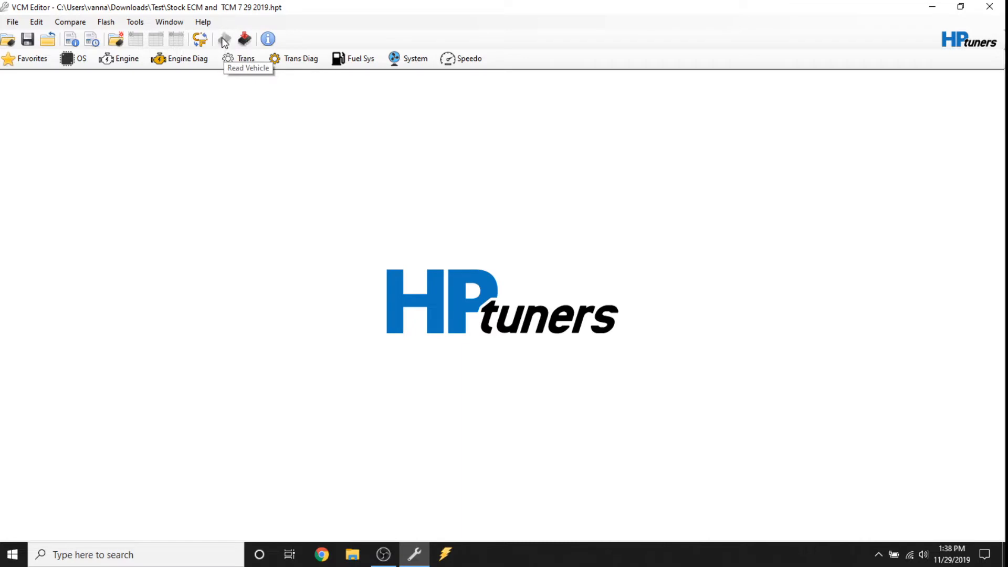
Step: Close the open stock ECM and TCM tune file so that a vehicle can be read
left_click(12, 22)
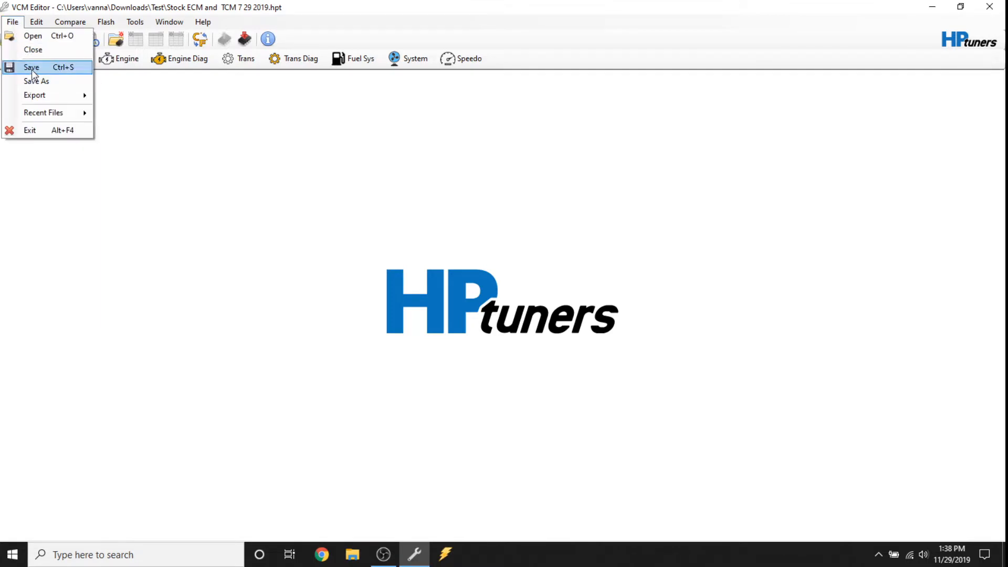
left_click(117, 105)
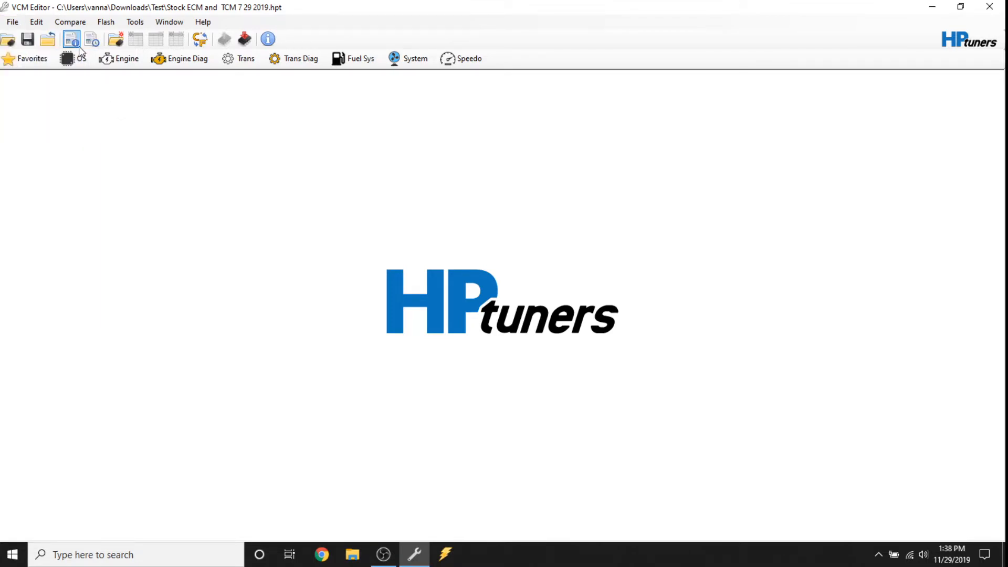
left_click(50, 42)
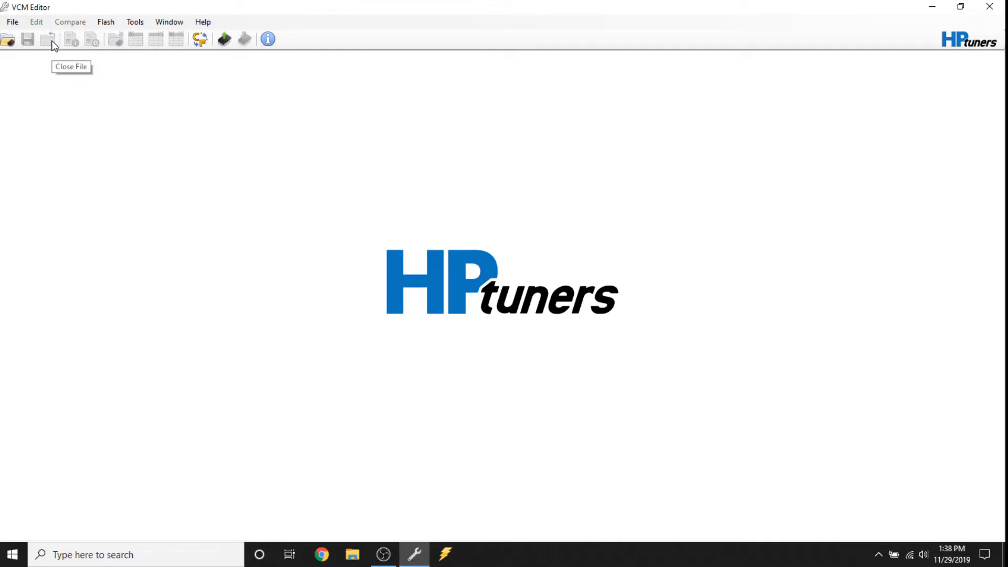
Step: Gather the connected vehicle's information in the Vehicle Reader and read its E38 ECM with the Read Entire option
left_click(225, 42)
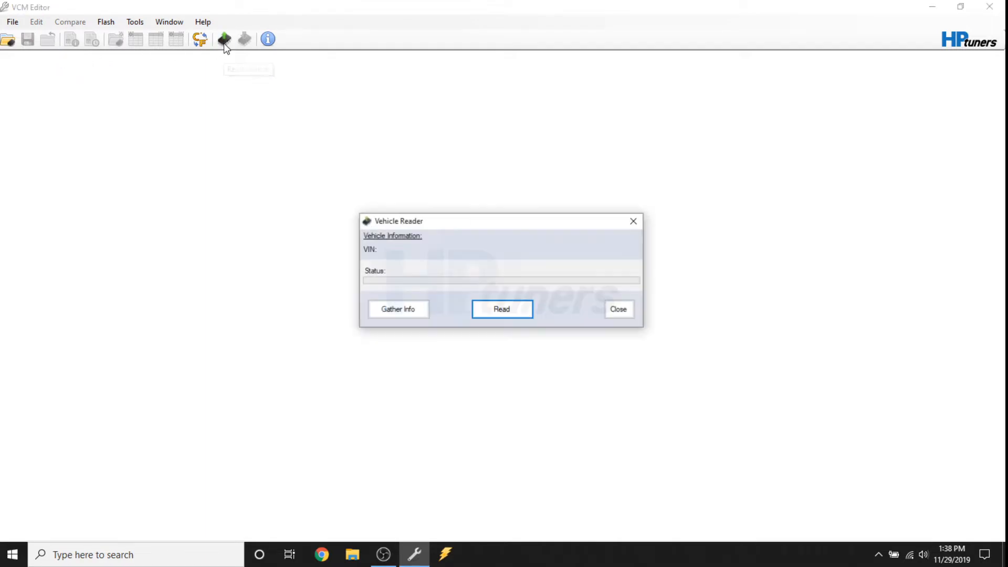
left_click(513, 314)
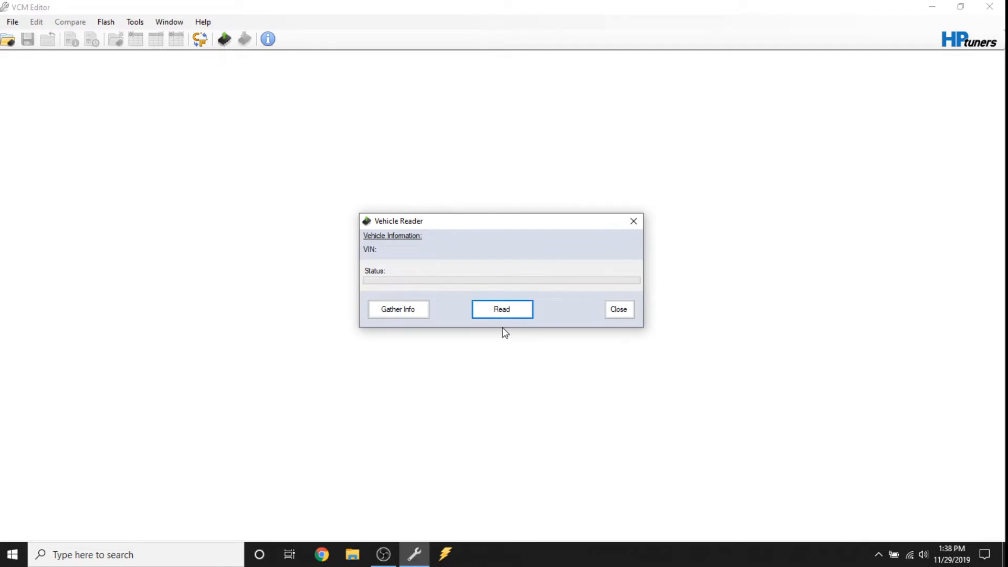
left_click(407, 309)
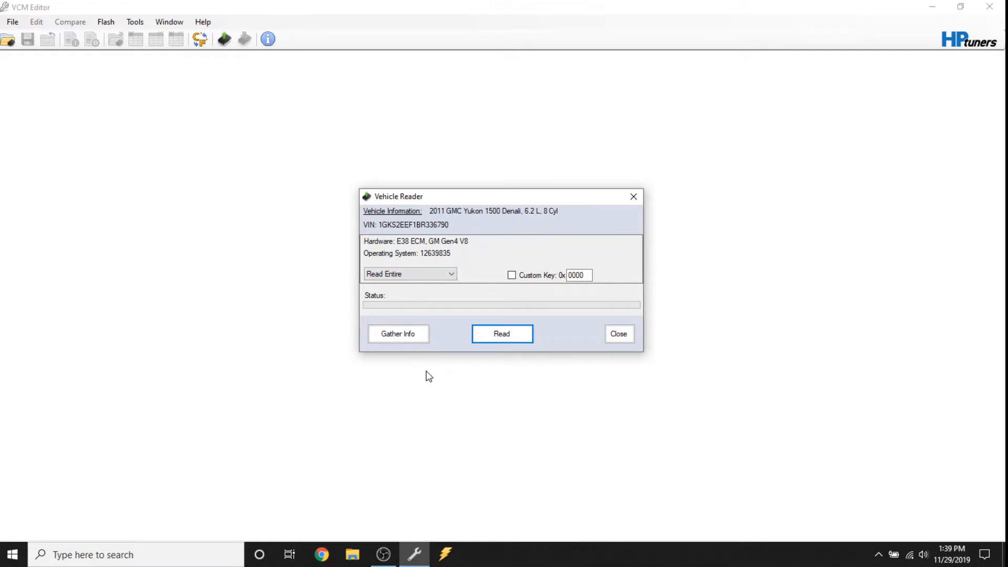
left_click(507, 338)
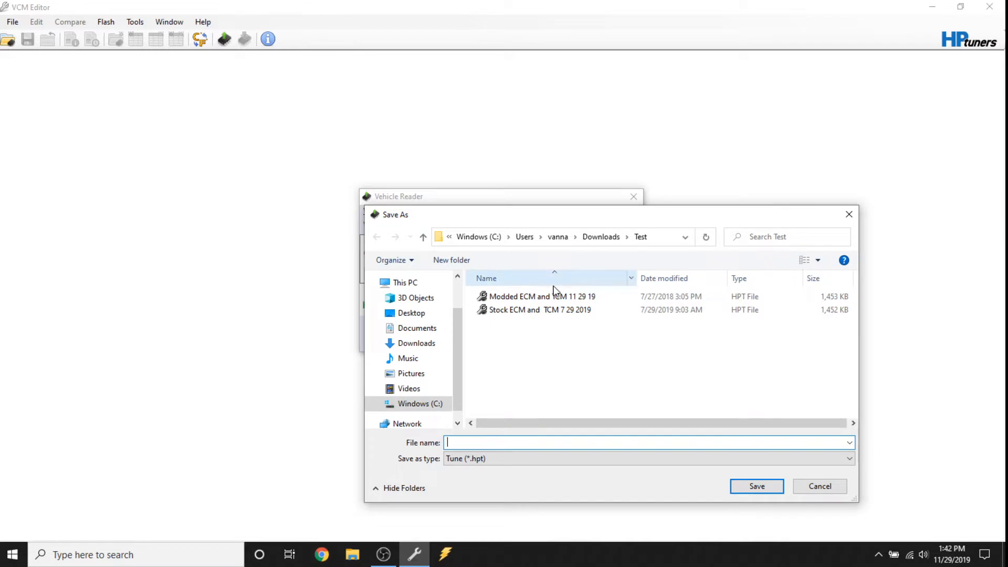
Step: Save the read tune as Stock ECM and TCM 7 29 2019 in the Test folder, replacing the existing file
left_click(541, 310)
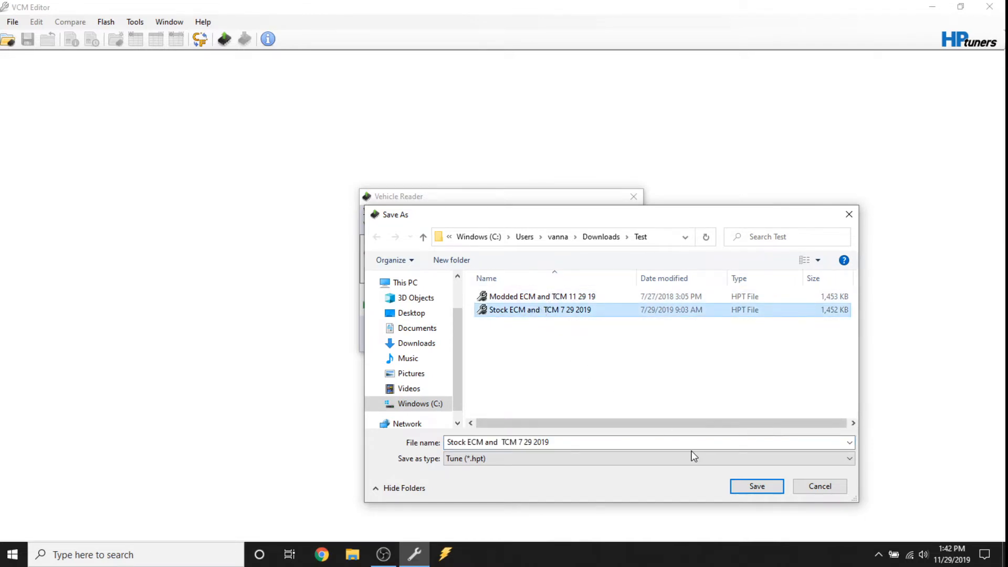
left_click(744, 487)
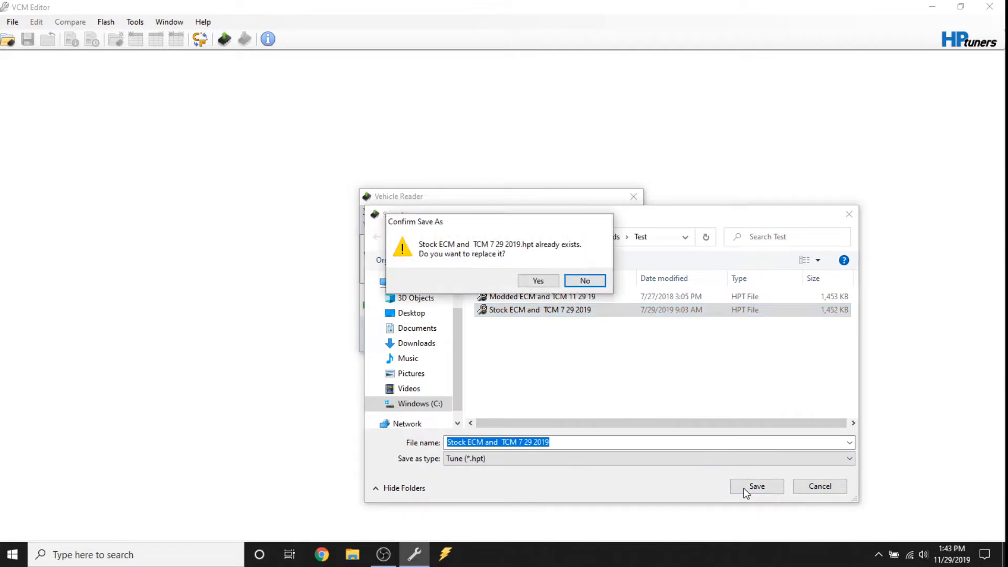
left_click(538, 281)
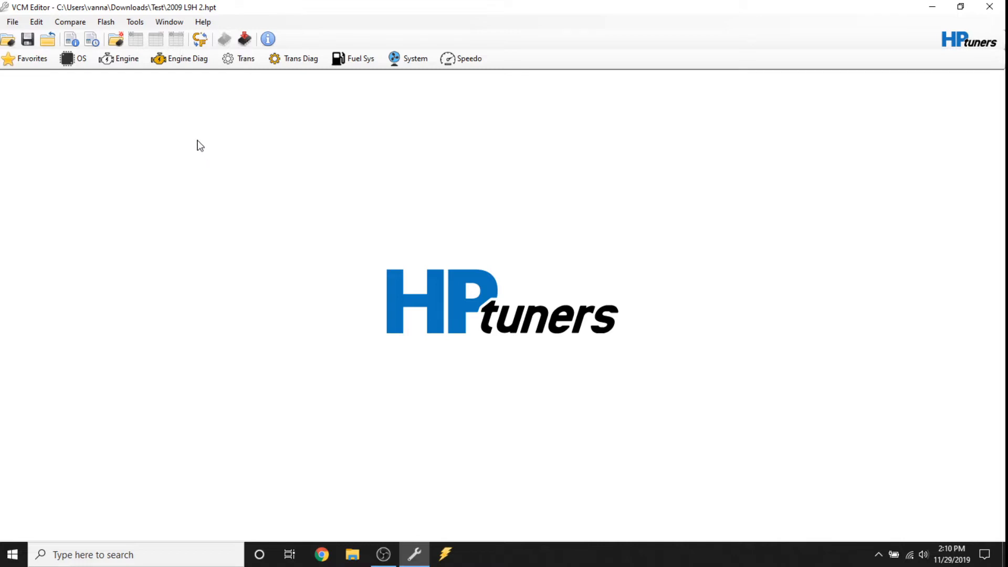
Step: Start writing the 2009 L9H 2 tune to the vehicle and show the license options for the file
left_click(12, 21)
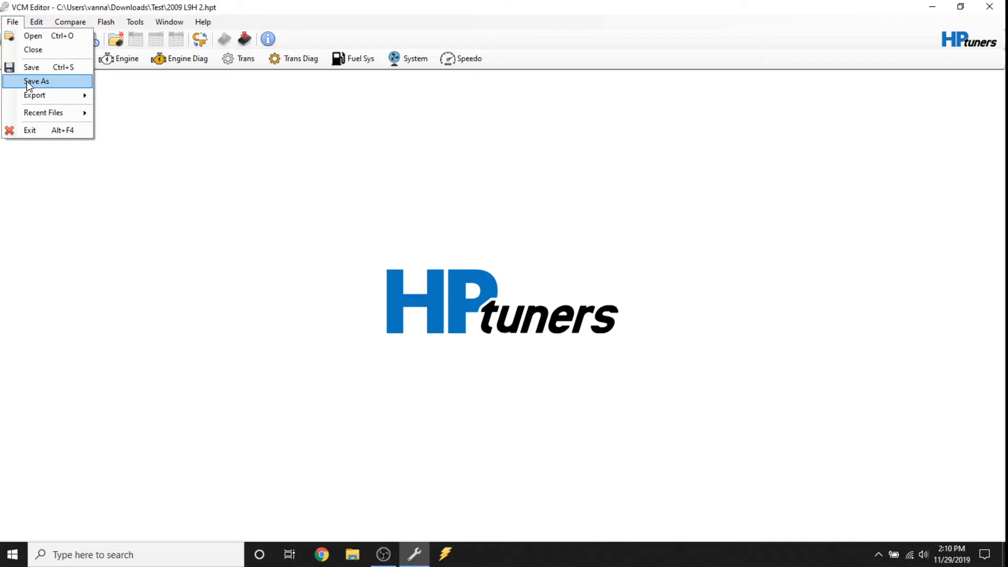
left_click(200, 128)
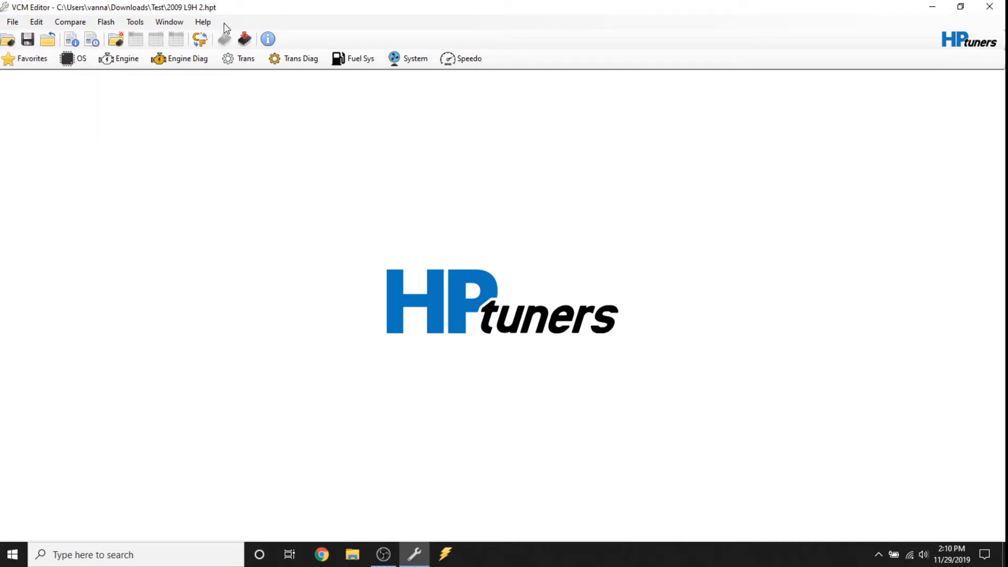
left_click(244, 39)
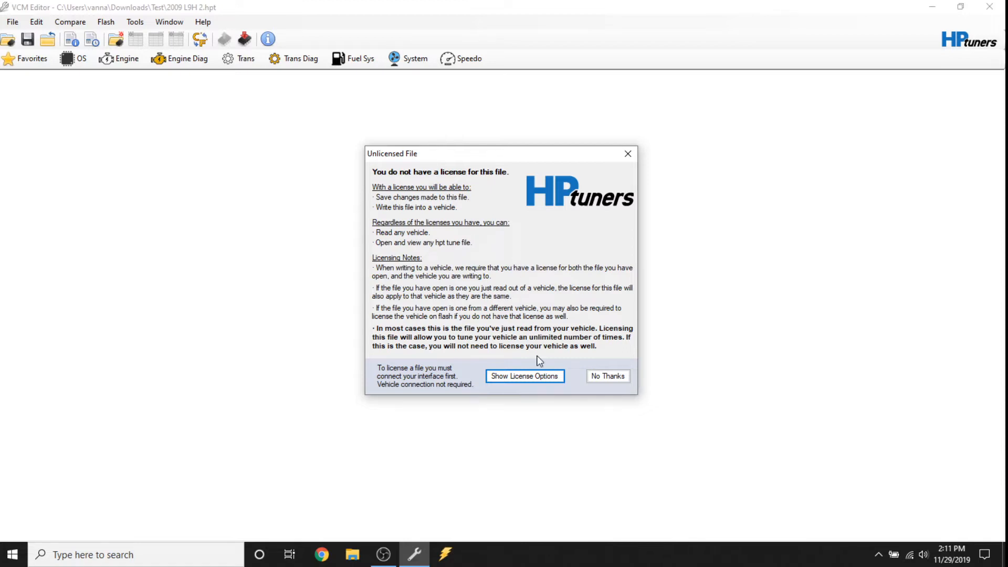
left_click(535, 380)
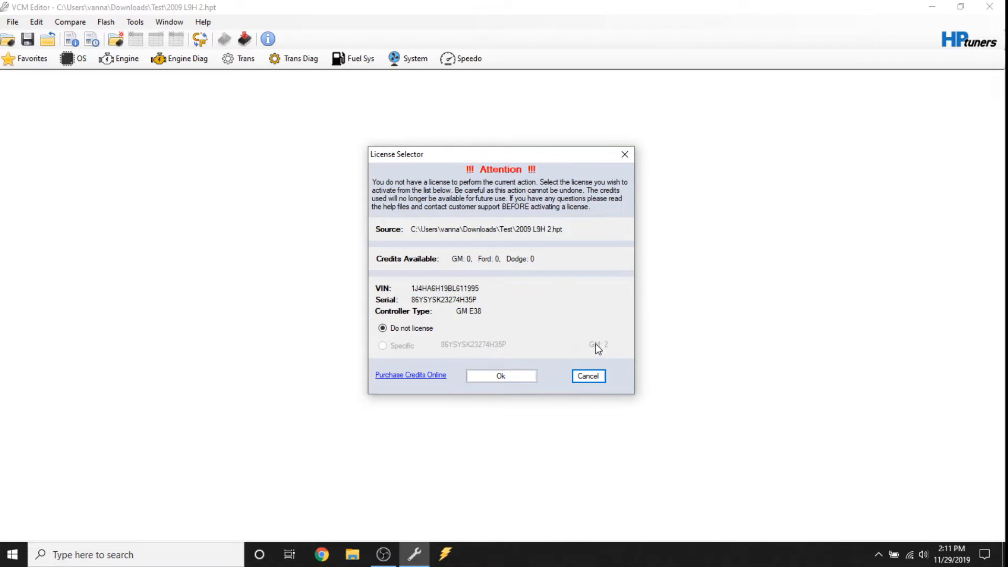
Step: View the online credit purchase page, close the browser and cancel the license selection for the file
left_click(439, 383)
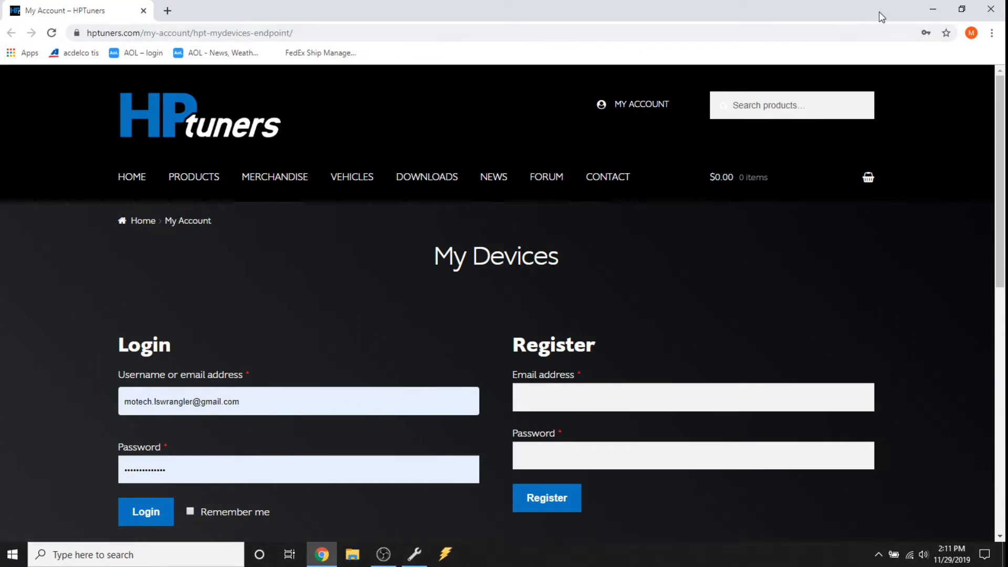
left_click(990, 7)
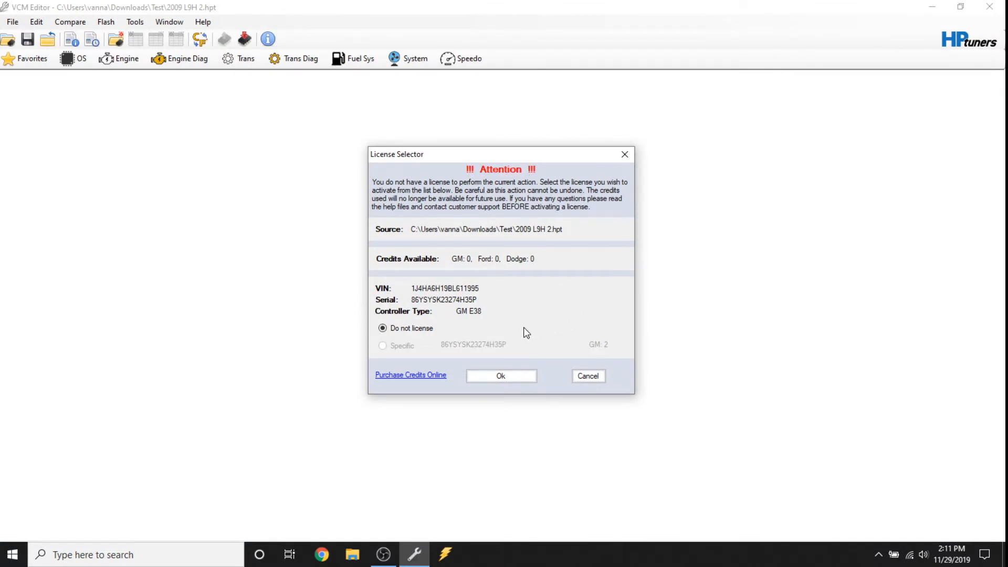
left_click(385, 349)
left_click(587, 375)
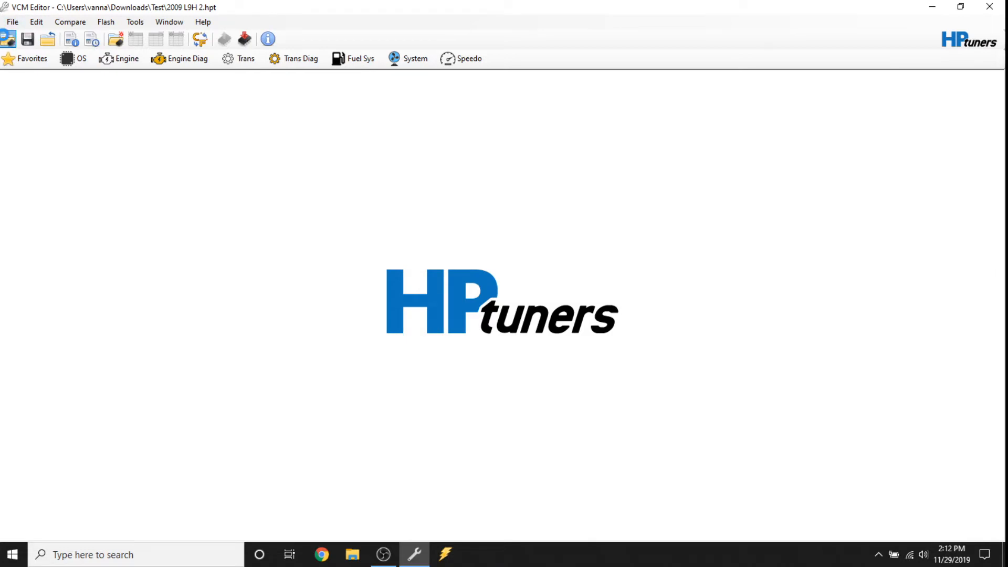
Step: Open the Stock ECM and TCM 7 29 2019 tune file from the Test folder
left_click(7, 39)
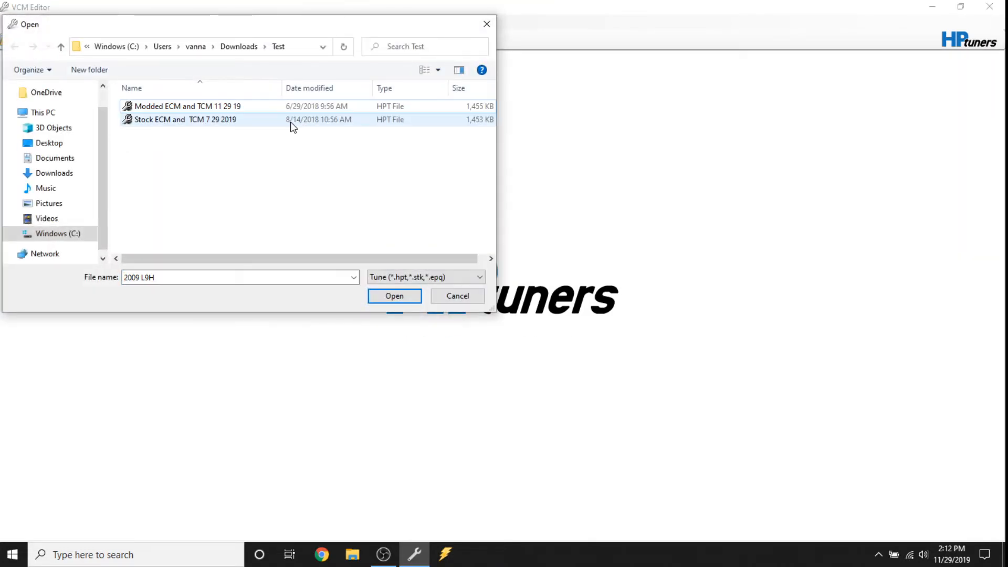
left_click(291, 123)
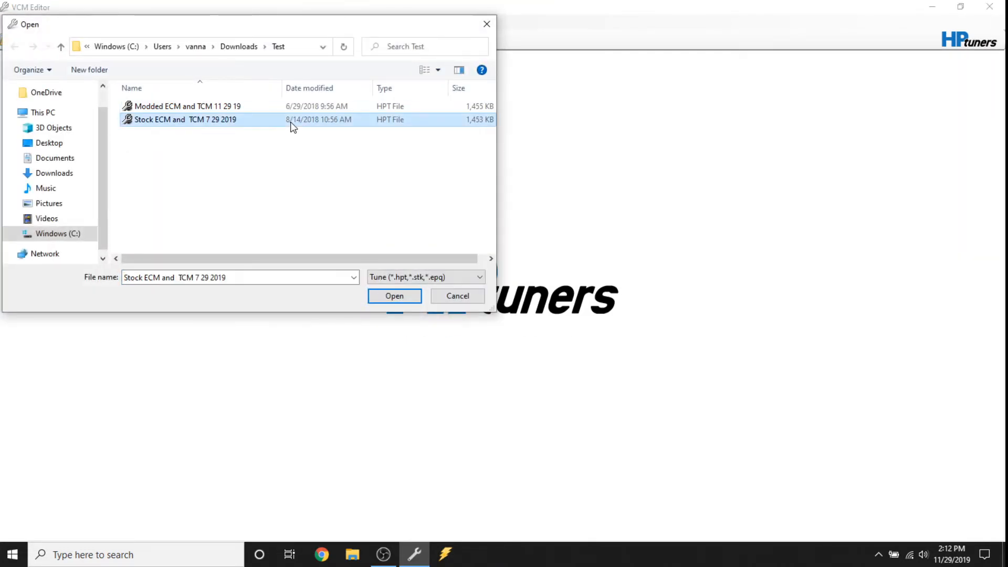
left_click(395, 296)
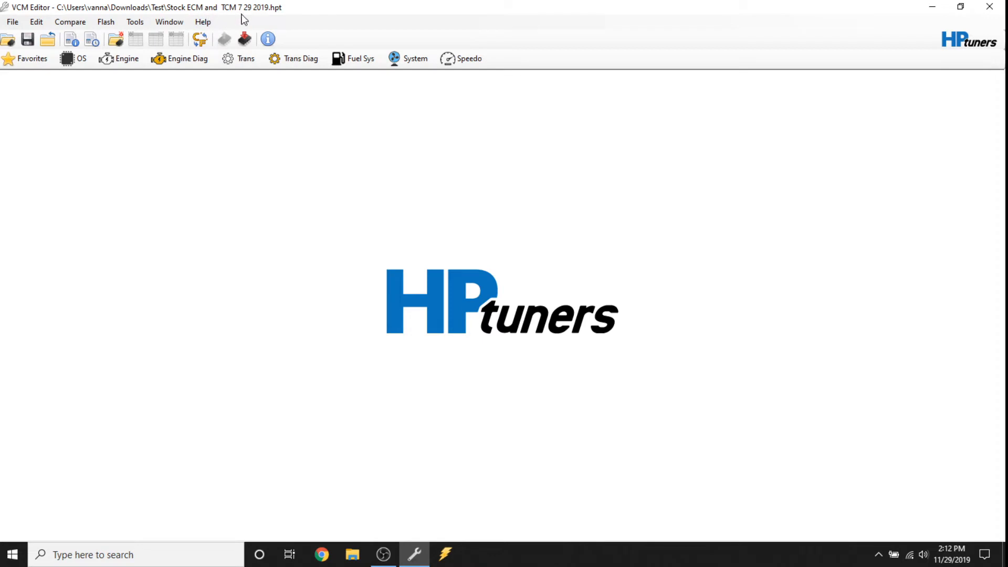
Step: In the Vehicle Writer, set the T43 TCM to Do Not Write and the E38 ECM to Write Entire
left_click(243, 46)
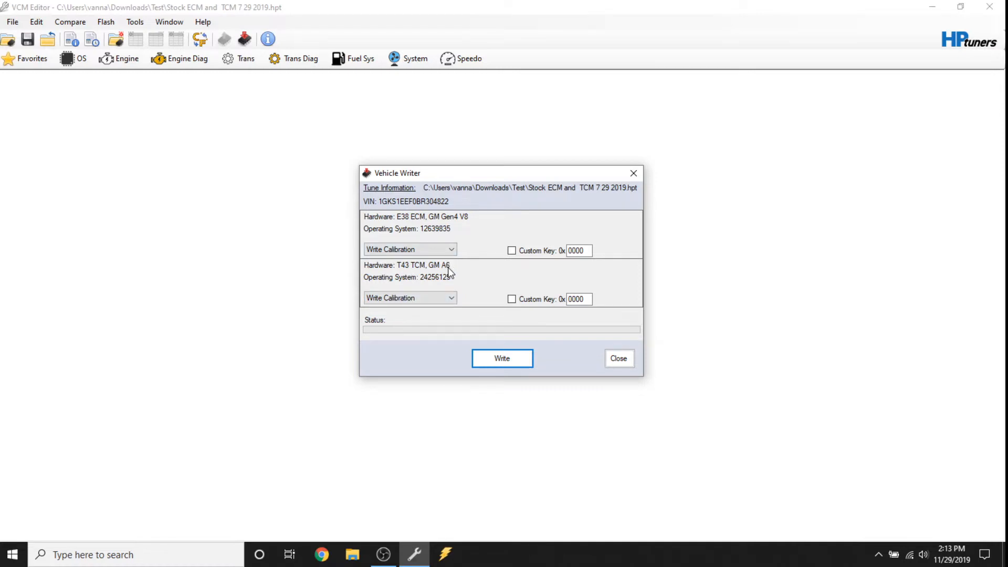
left_click(453, 300)
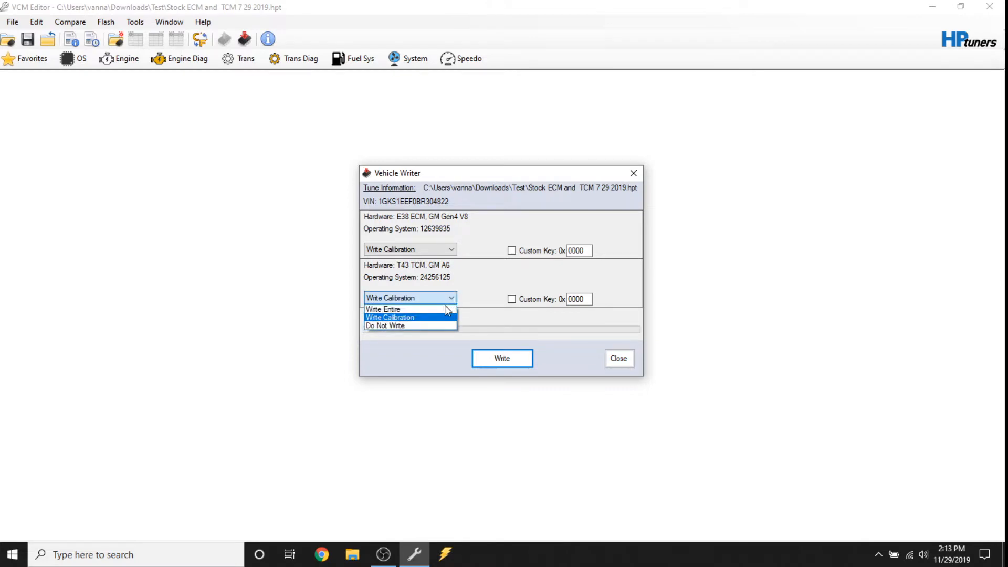
left_click(433, 326)
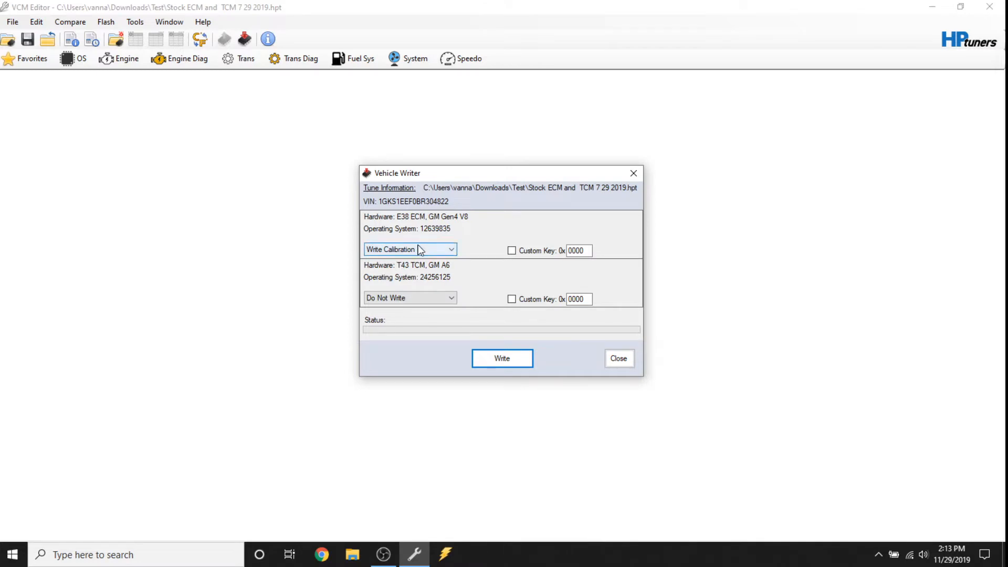
left_click(449, 251)
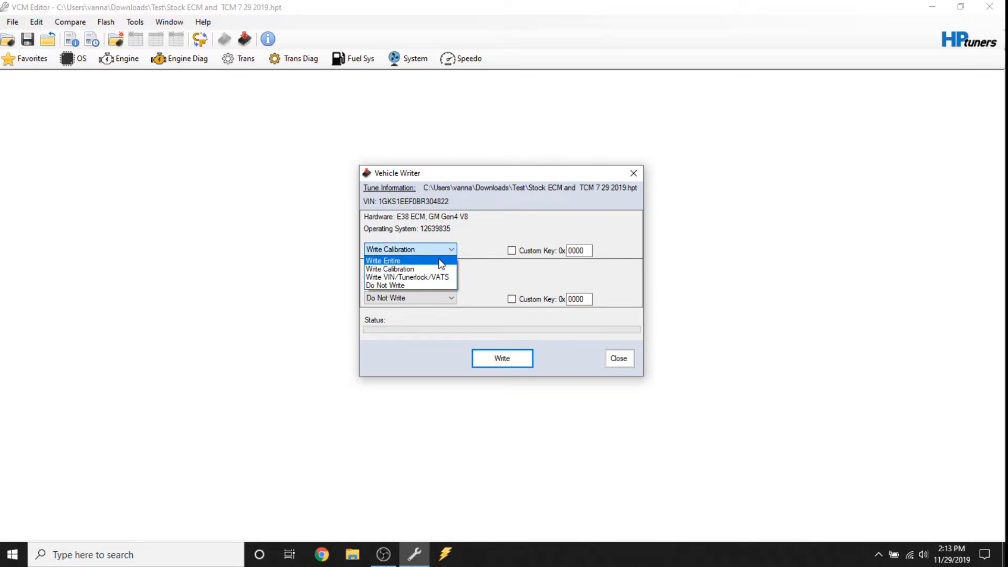
left_click(439, 260)
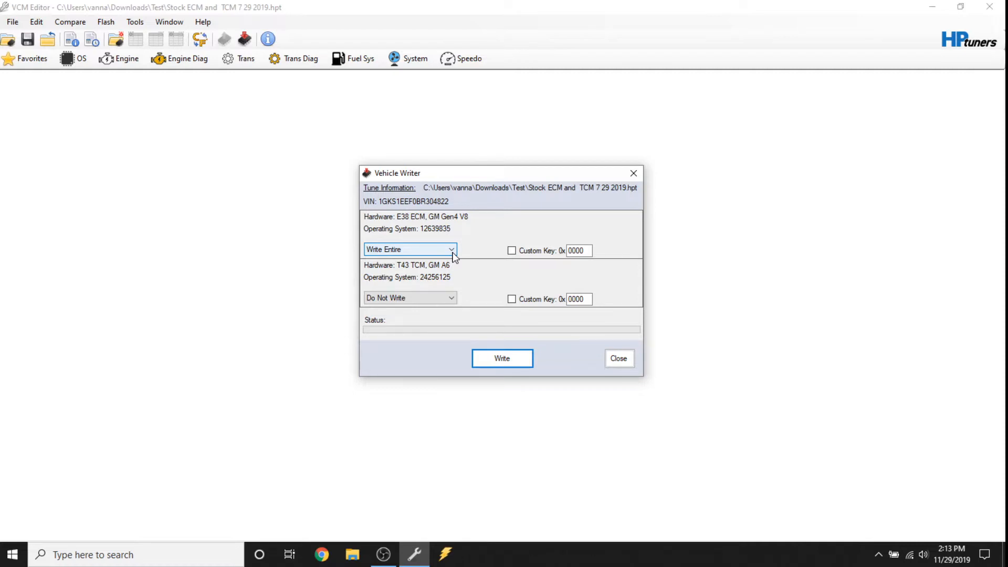
Step: Set the E38 ECM to Do Not Write and the T43 TCM to Write Entire, and close the Vehicle Writer without writing
left_click(451, 250)
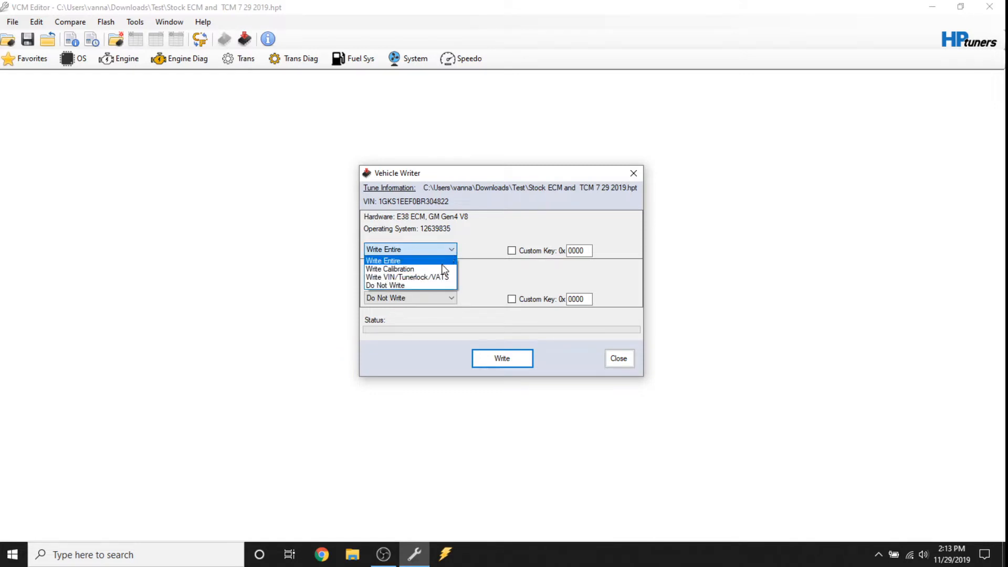
left_click(429, 286)
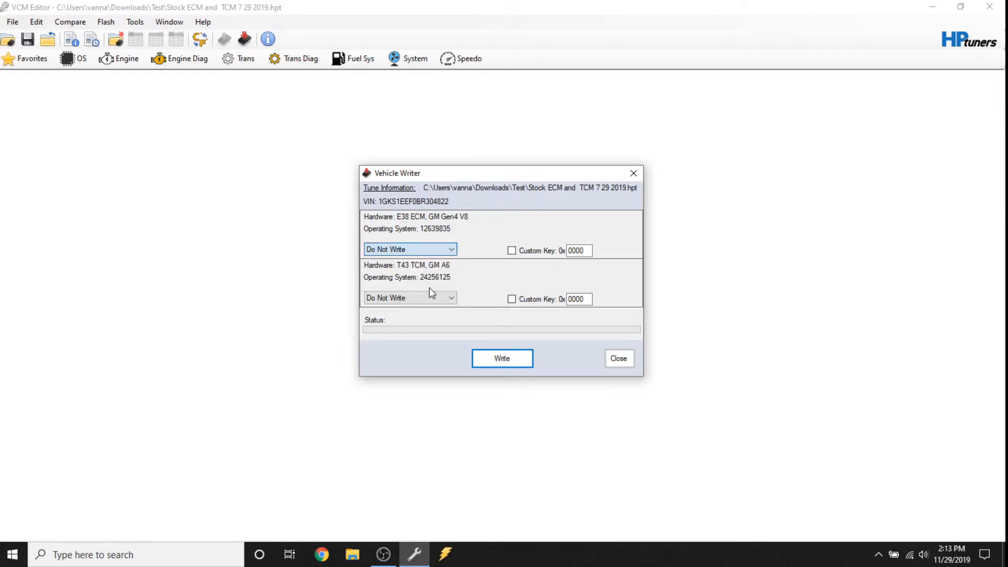
left_click(451, 298)
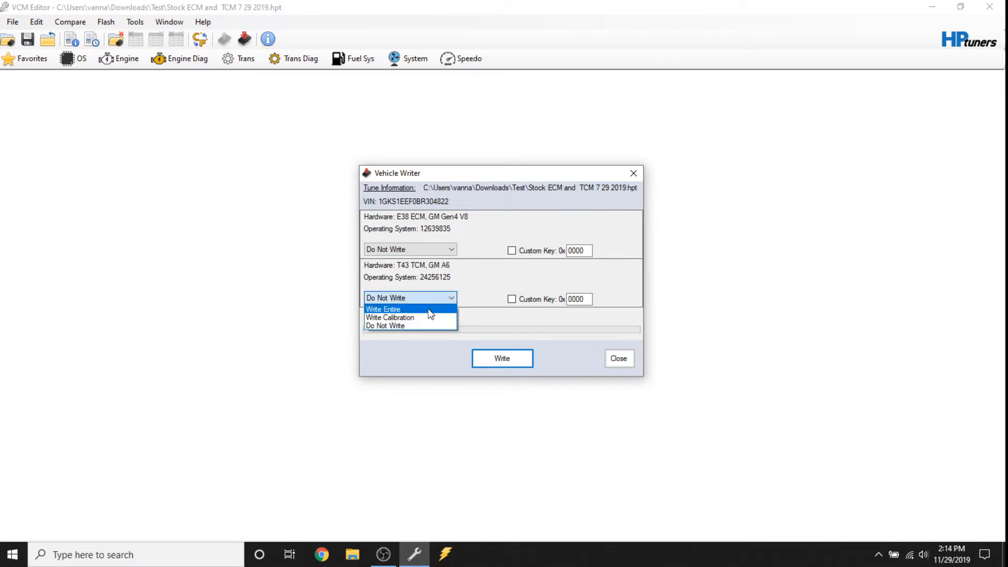
left_click(430, 310)
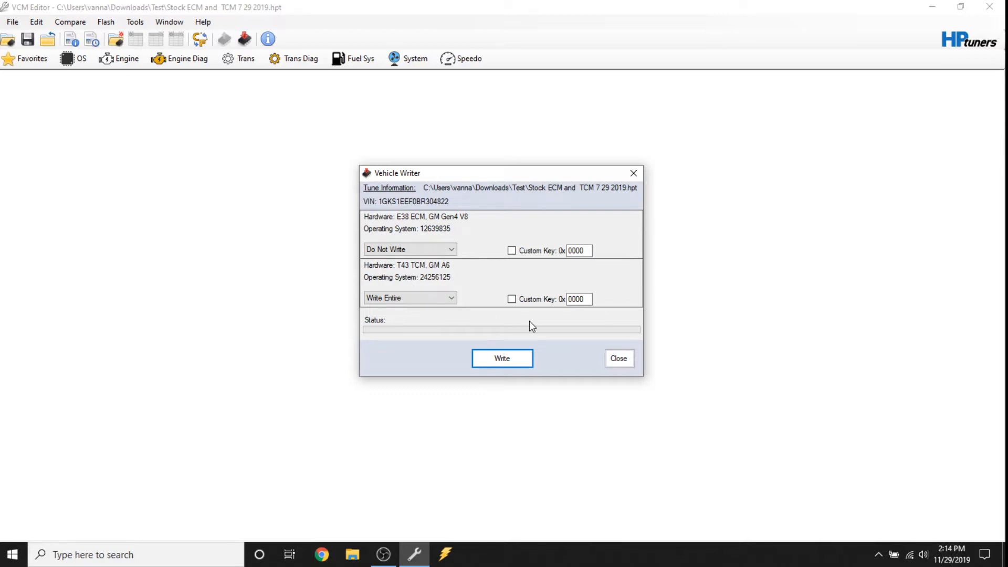
left_click(623, 362)
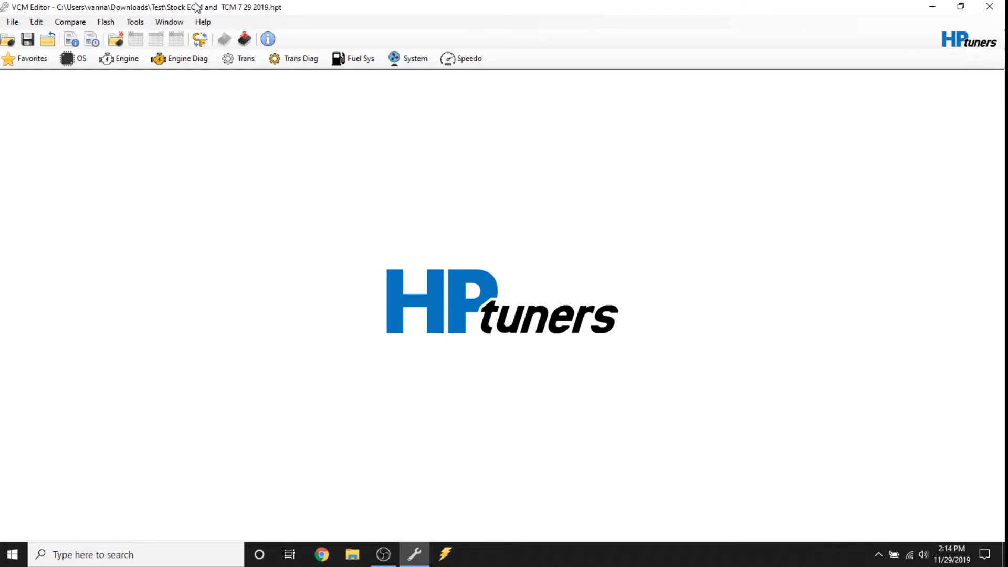
Step: View the MPVI application key entry window, place the cursor in its key field and close it without adding a key
left_click(200, 23)
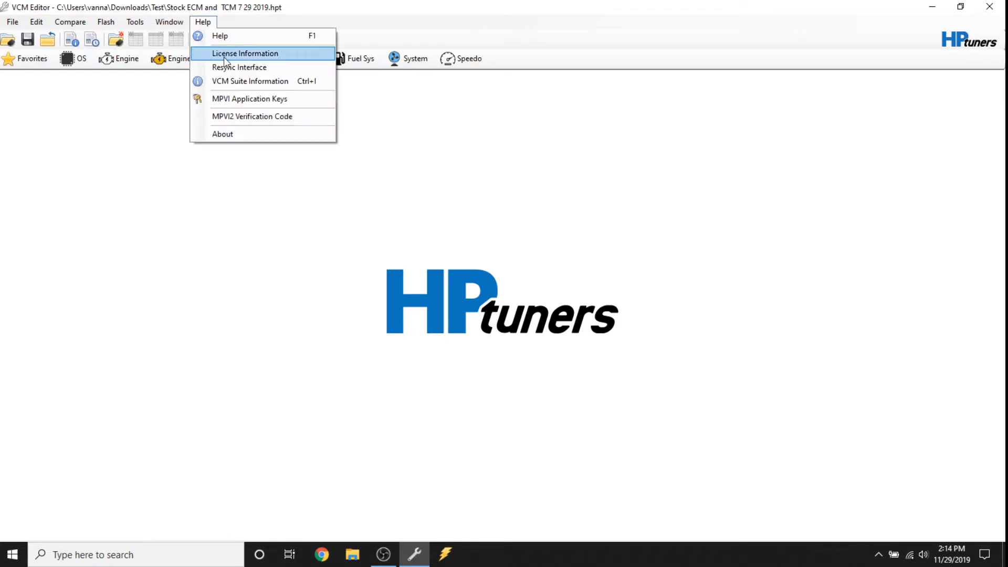
left_click(234, 99)
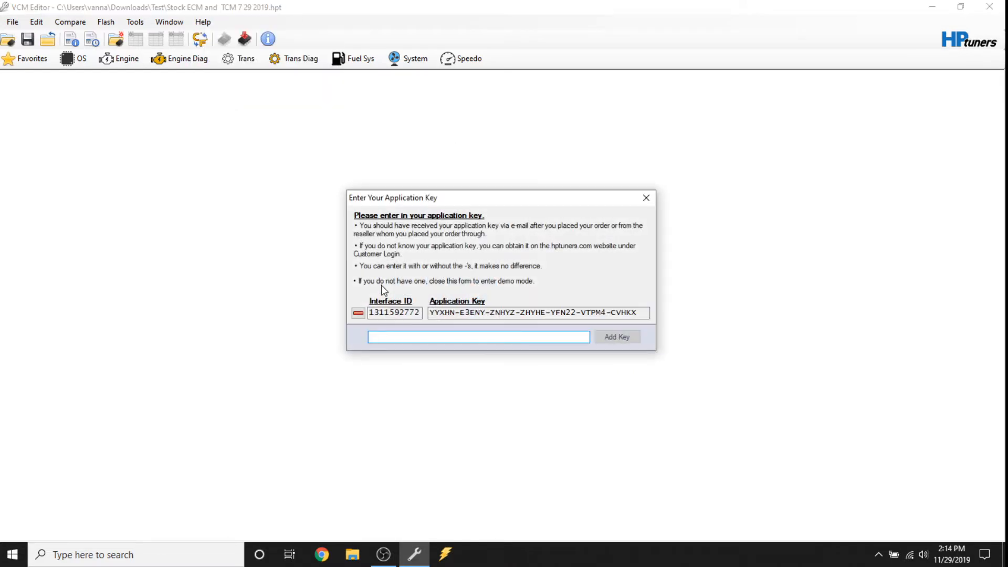
left_click(371, 337)
left_click(646, 198)
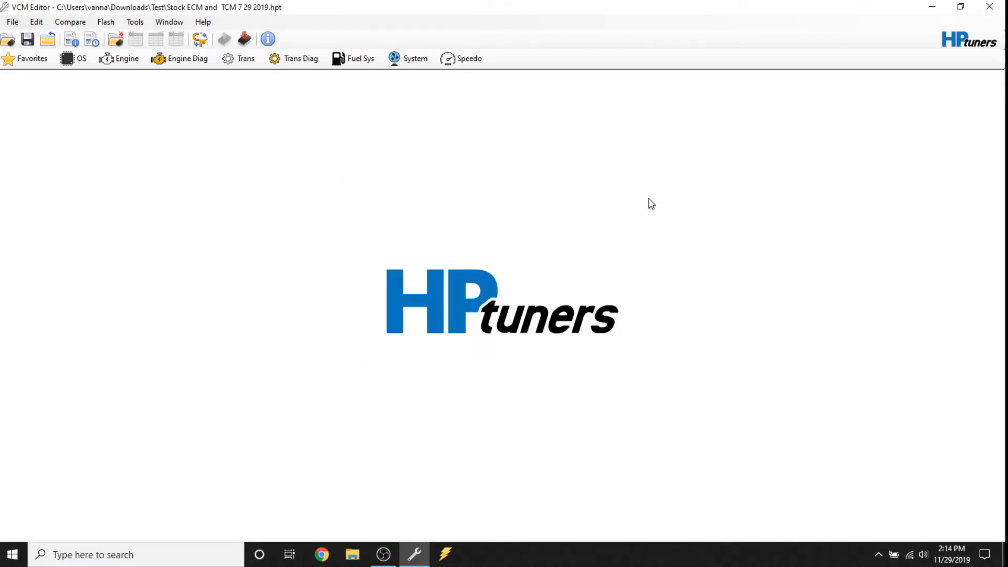
Step: View the MPVI2 verification code generator and close it
left_click(203, 21)
left_click(236, 116)
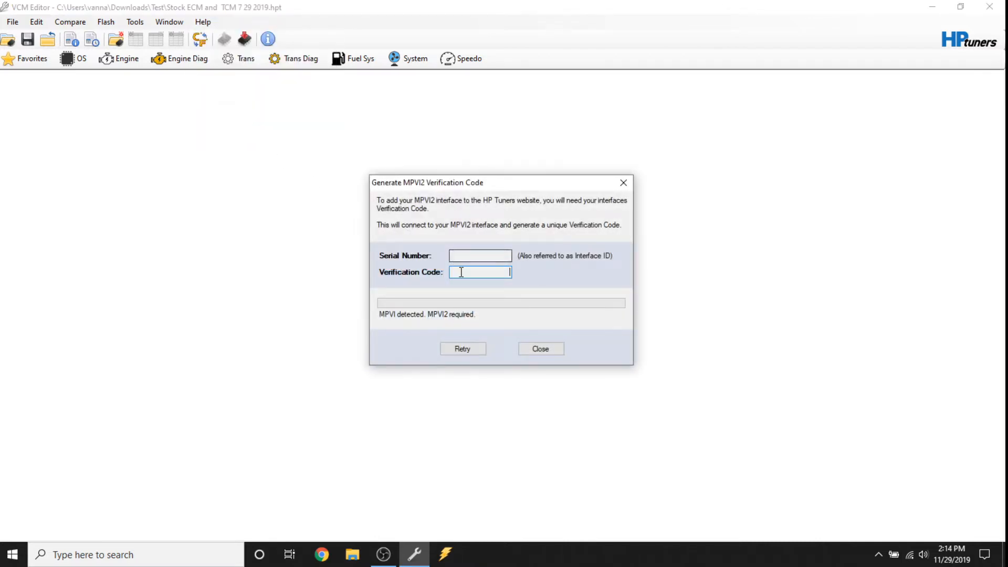
left_click(544, 353)
left_click(208, 25)
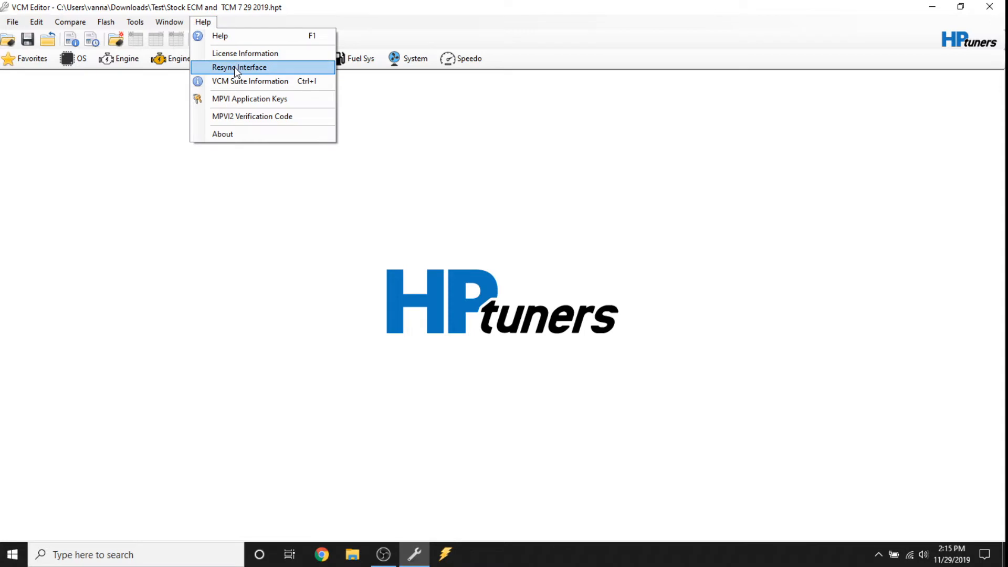
left_click(228, 201)
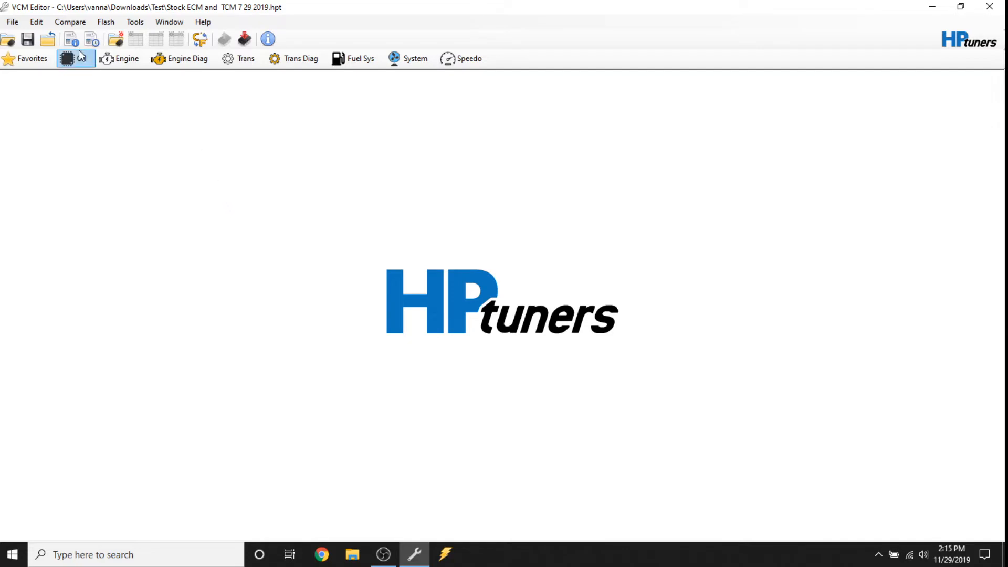
Step: Open the tune file Stock ECM and TCM 7 29 2019 from the Test folder
left_click(8, 42)
left_click(9, 45)
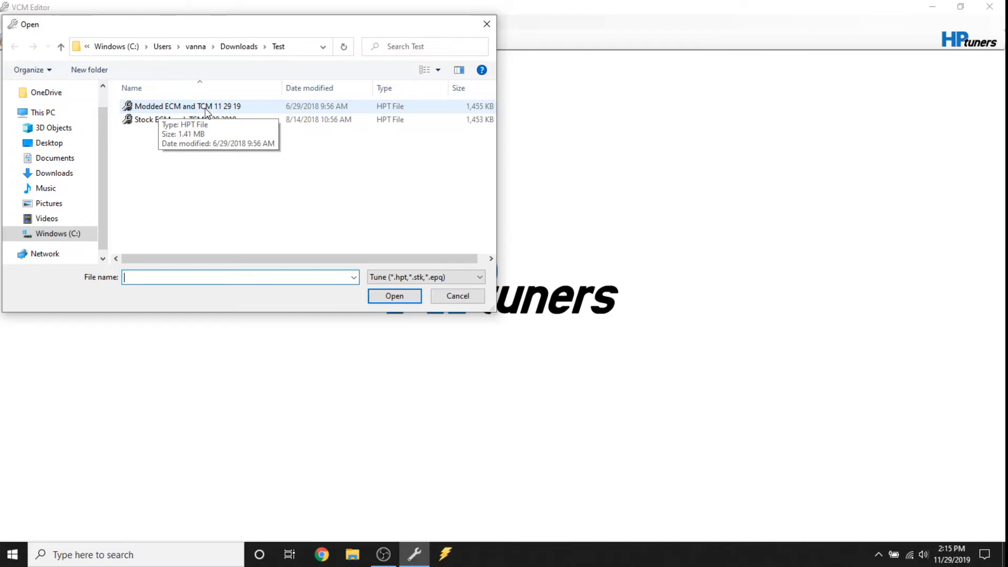
left_click(198, 127)
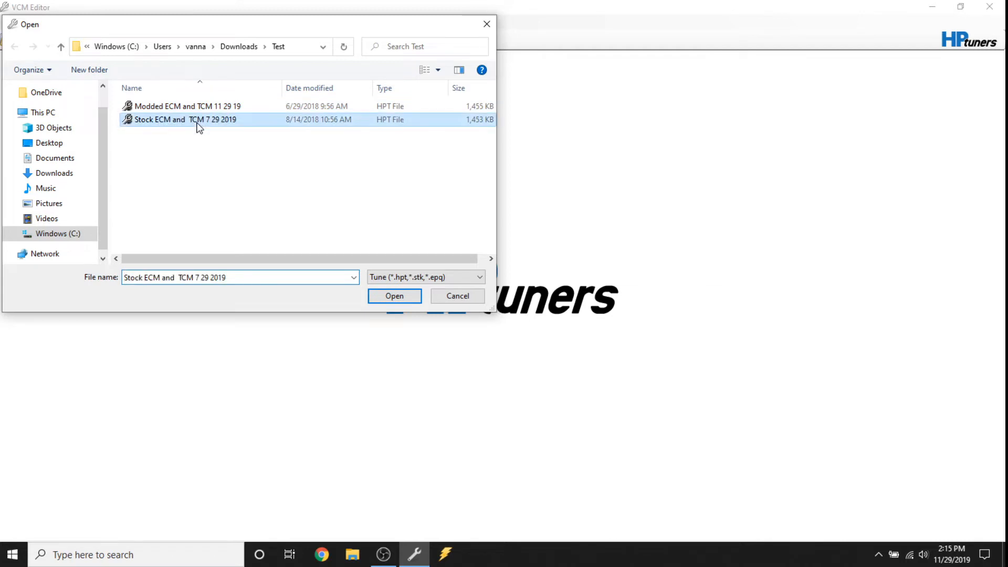
double_click(229, 127)
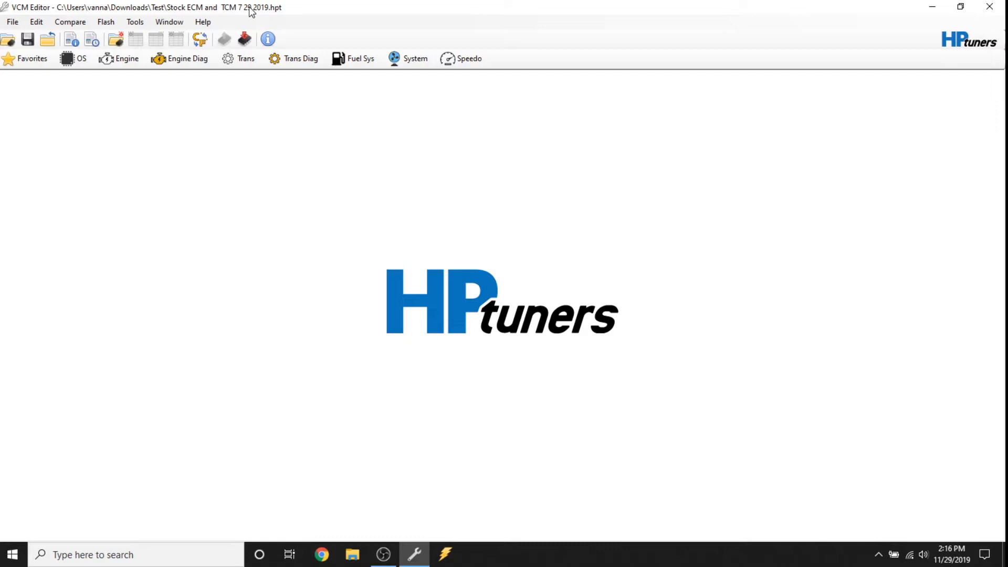
Step: Save a copy of the stock tune in the Test folder as New tune 11 29 19
left_click(11, 26)
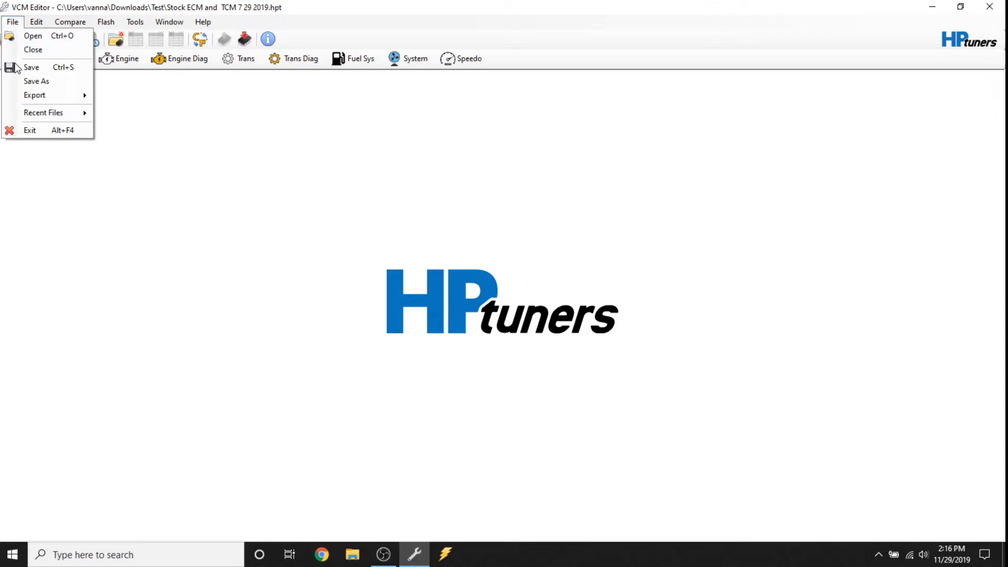
left_click(17, 80)
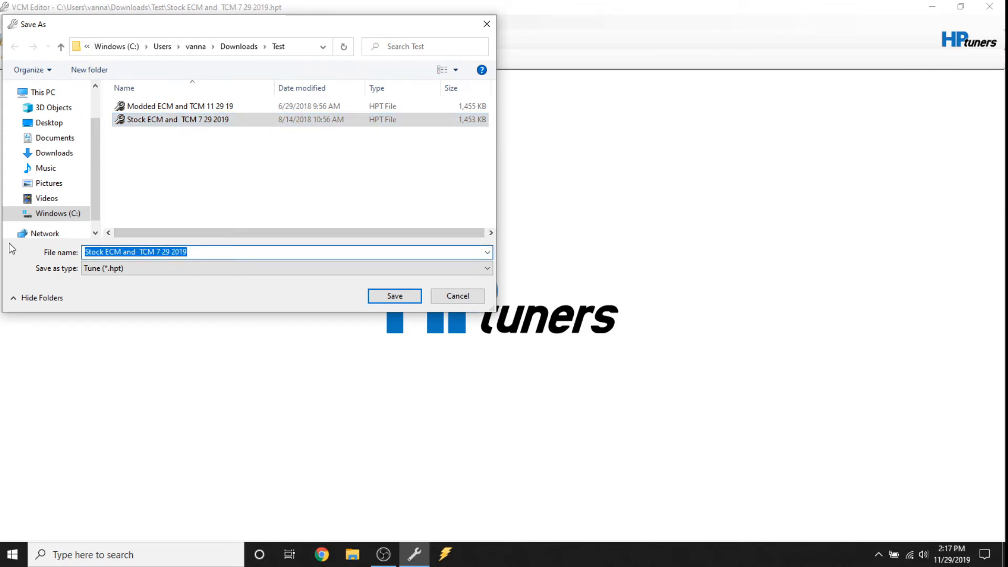
type("New ")
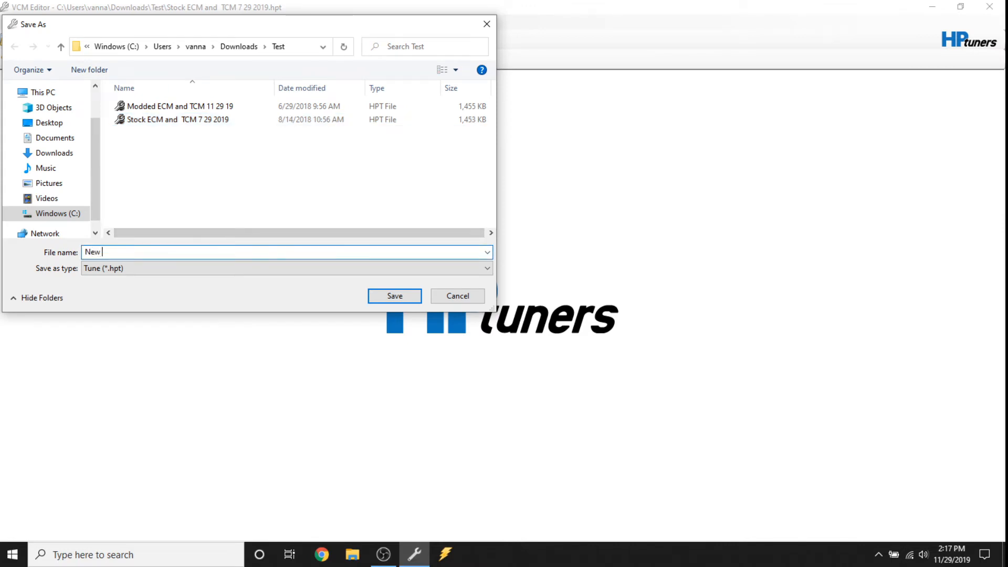
type("tune 11 29 19")
left_click(386, 296)
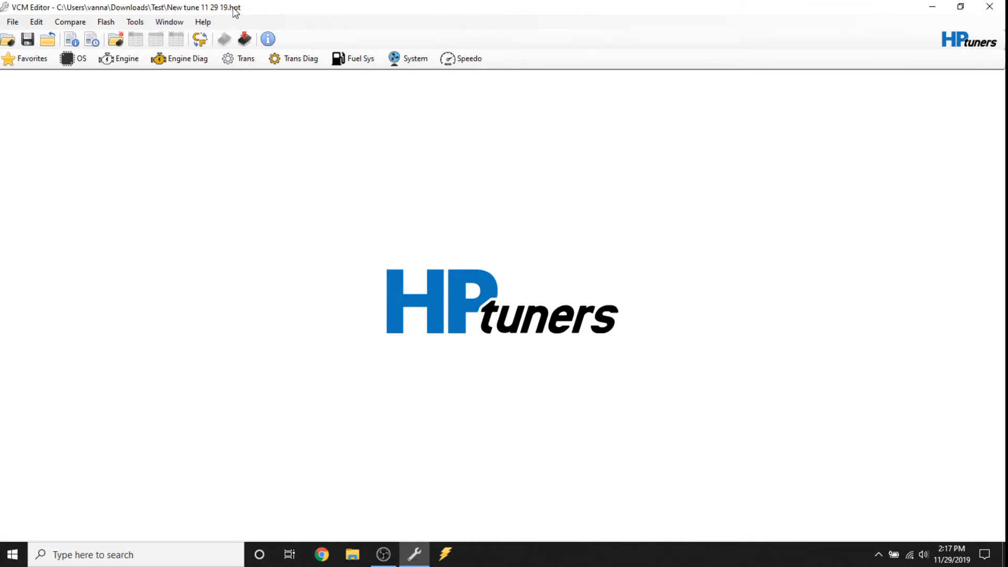
Step: Open New tune 11 29 19, view its Engine and Engine Diagnostics settings, and close the settings window
left_click(7, 39)
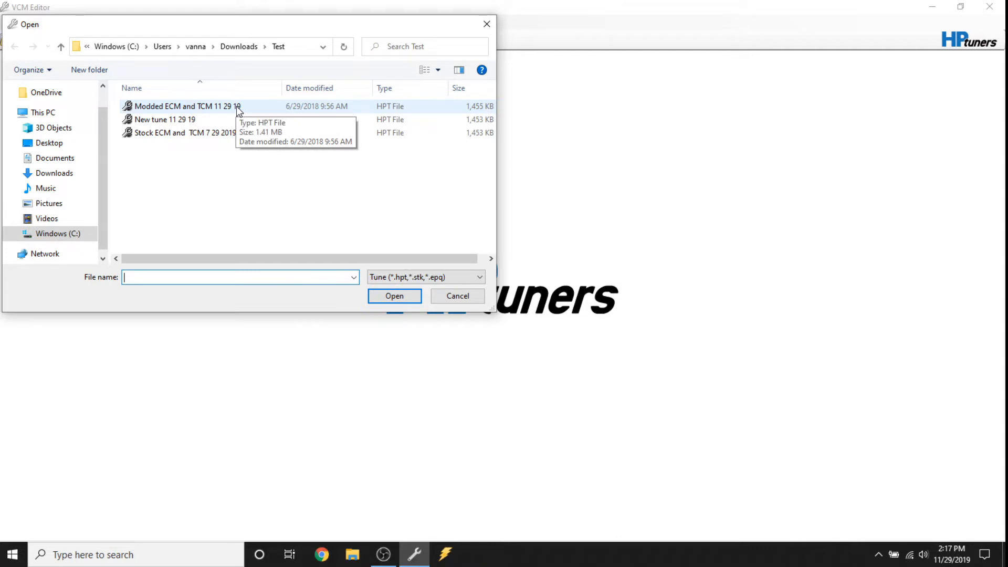
double_click(206, 121)
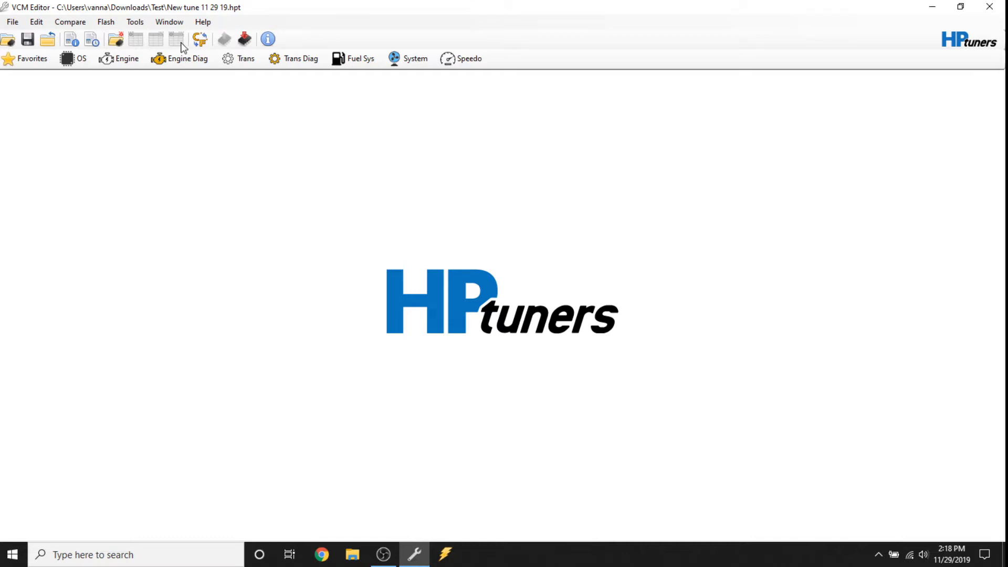
left_click(125, 59)
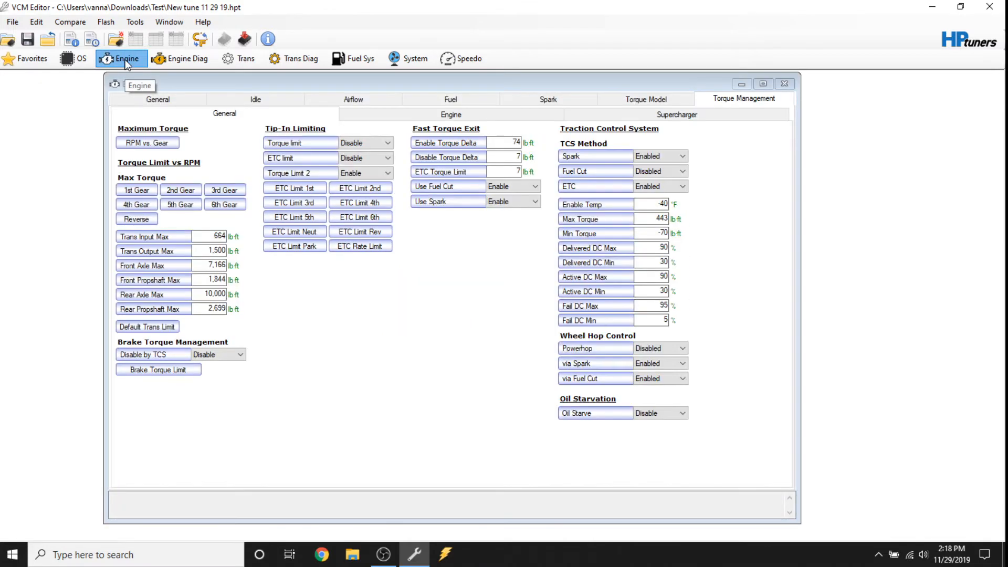
left_click(195, 61)
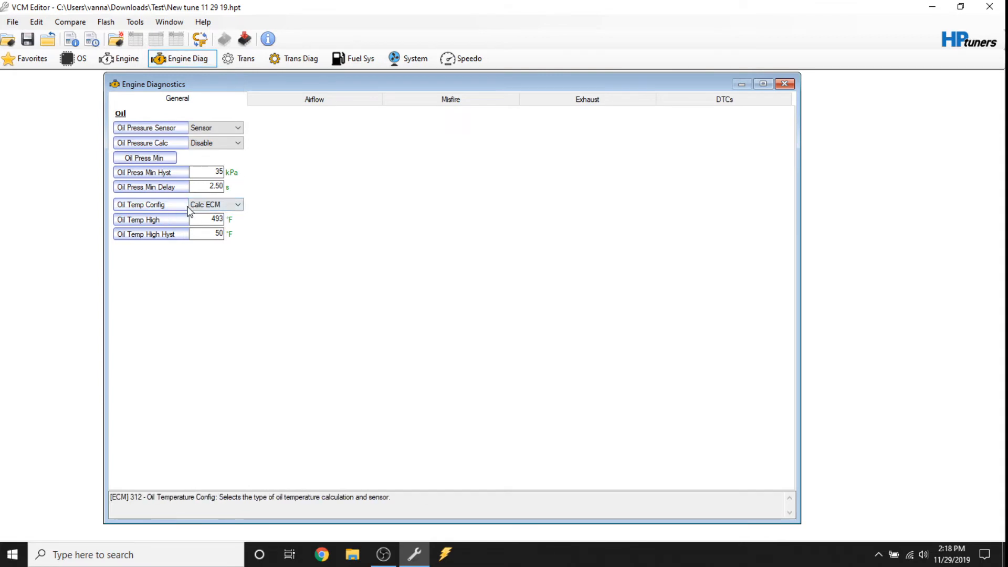
left_click(790, 84)
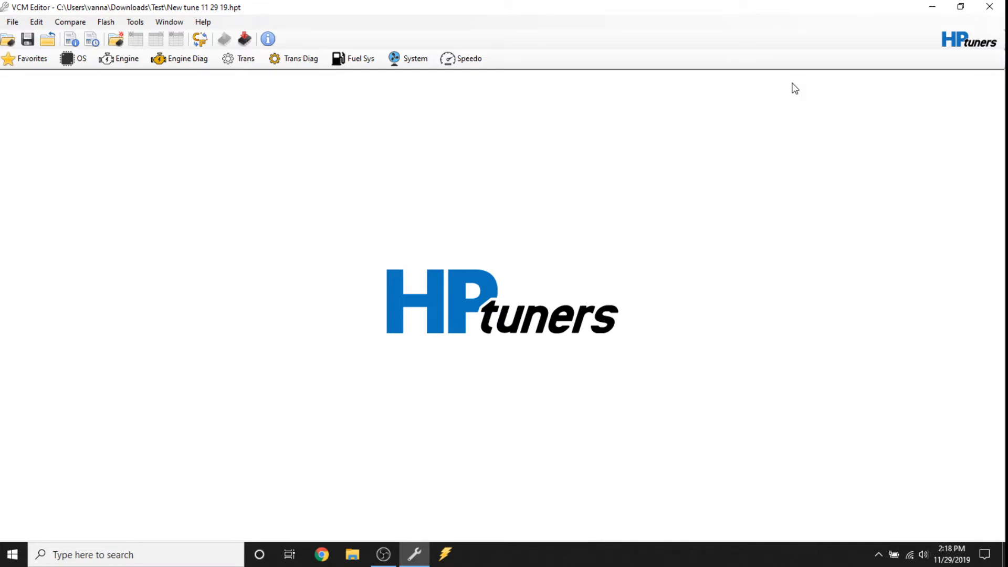
Step: Load Modded ECM and TCM 11 29 19 as the compare file against the open tune
left_click(80, 23)
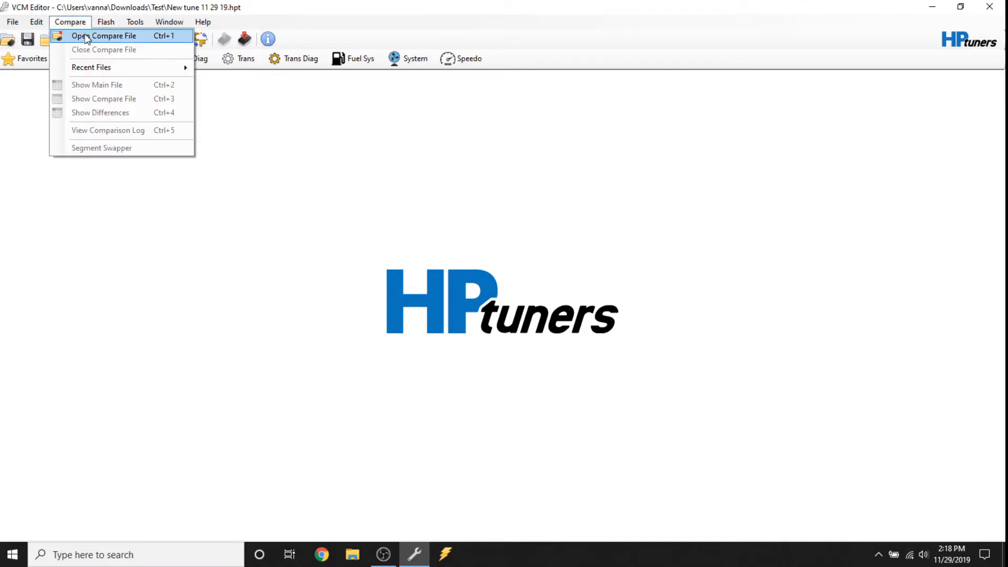
left_click(87, 38)
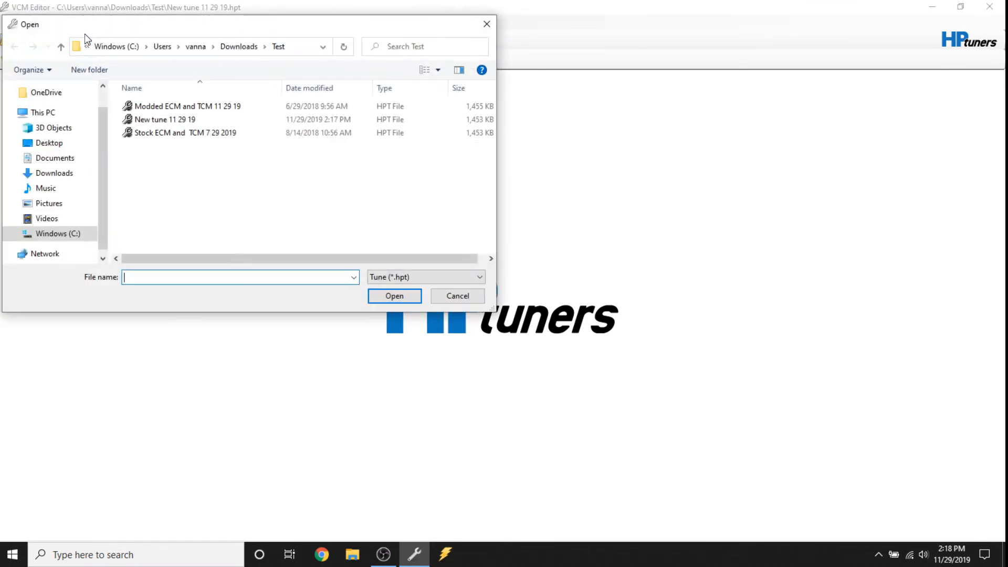
left_click(138, 107)
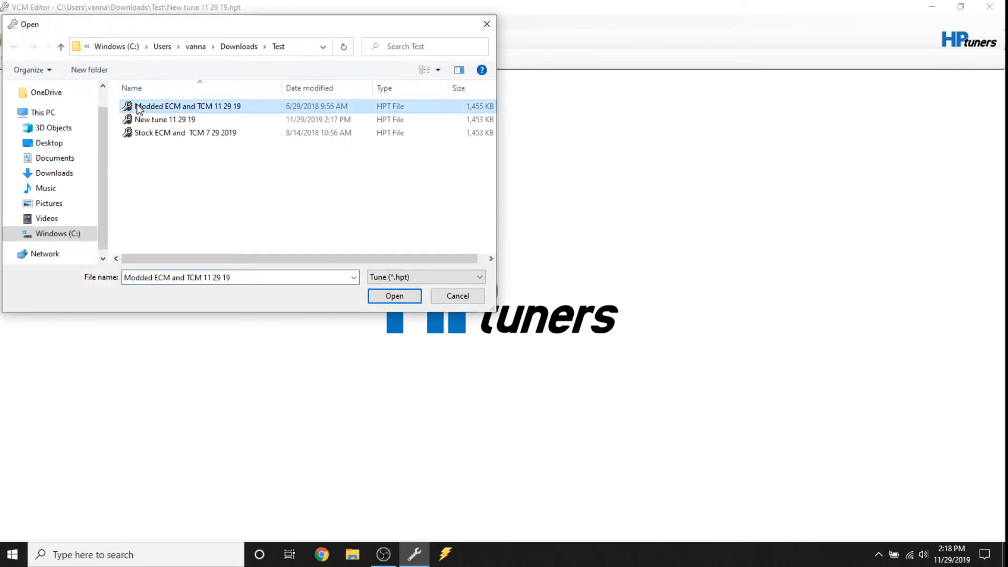
left_click(393, 296)
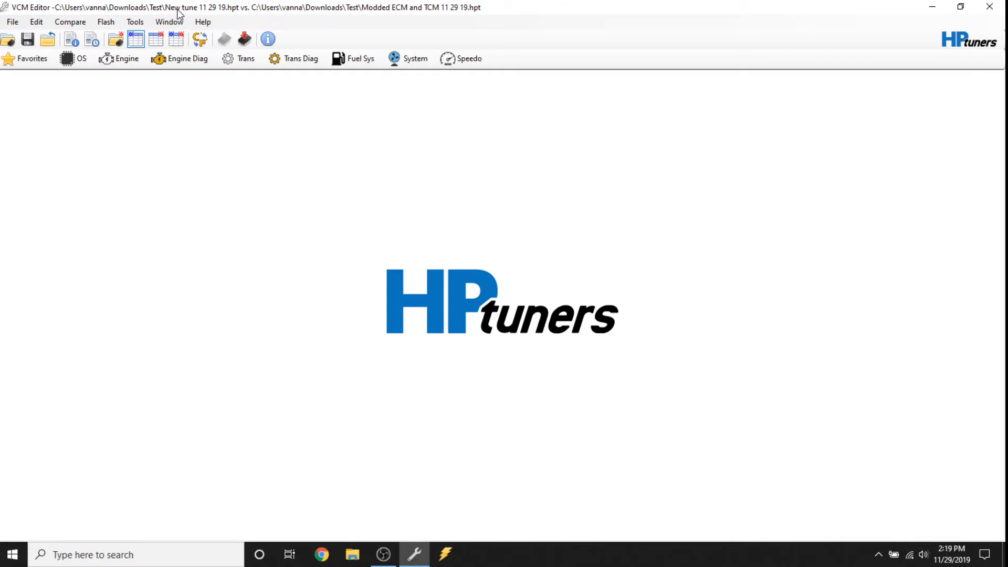
Step: Look through the General and Airflow pages of Engine Diagnostics for differences between the two tunes
left_click(190, 59)
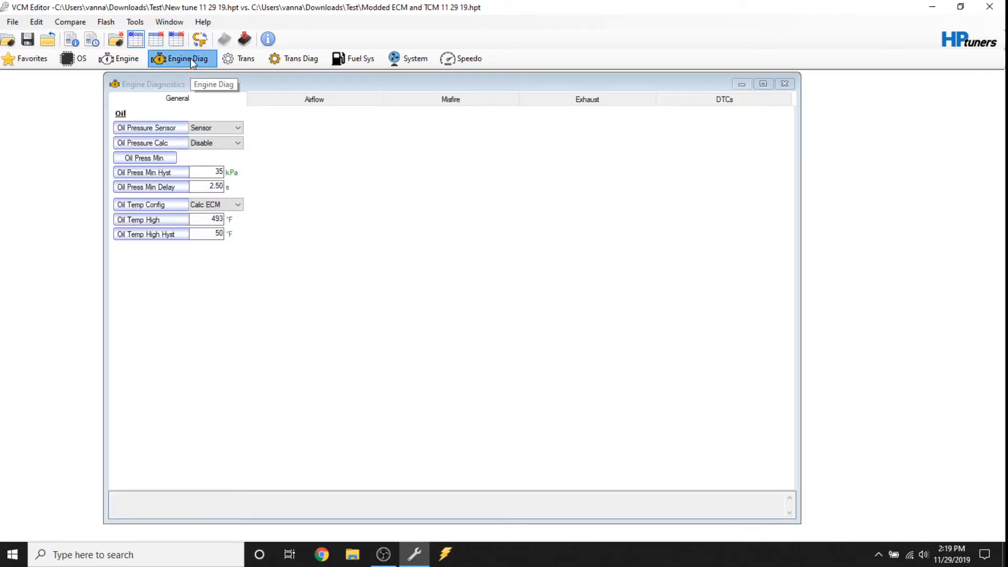
left_click(313, 101)
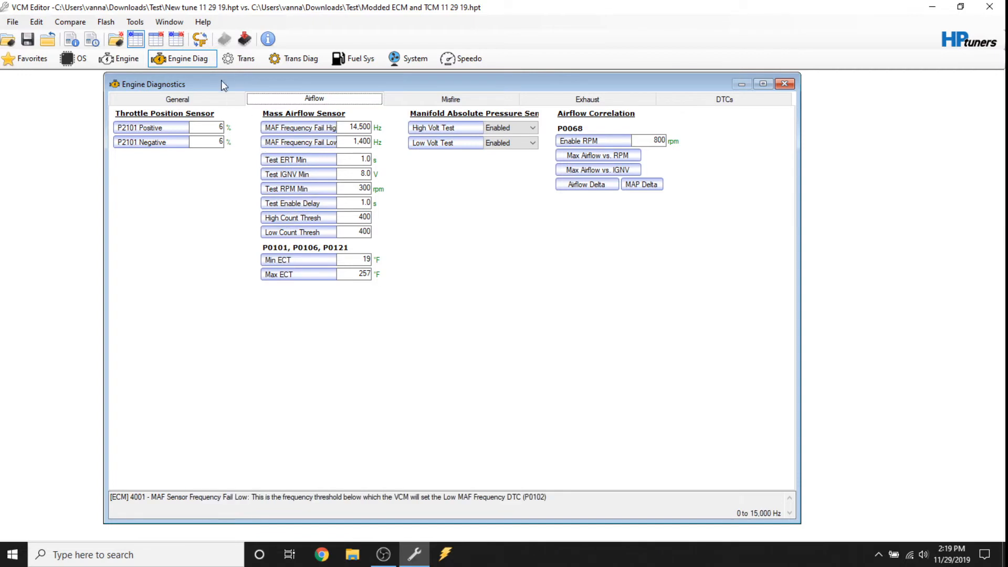
left_click(205, 100)
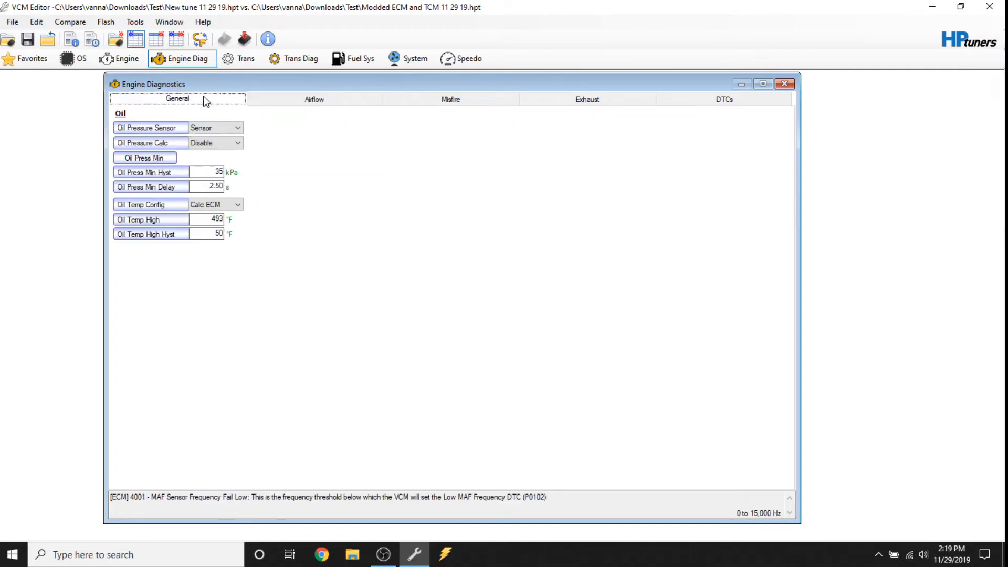
left_click(445, 104)
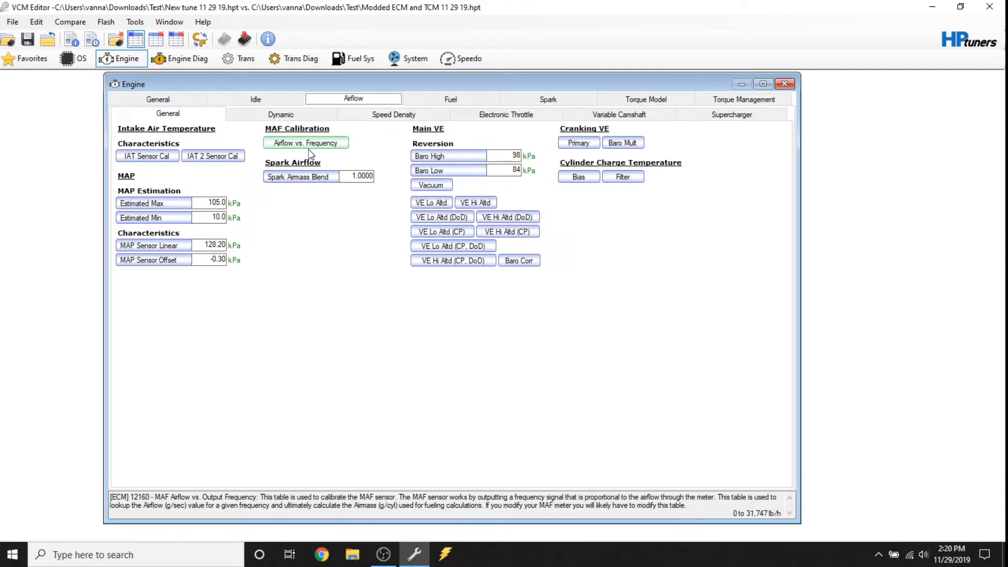
Step: Open the MAF calibration Airflow vs. Frequency table, view its compare-file values and differences, and maximize the table
left_click(310, 150)
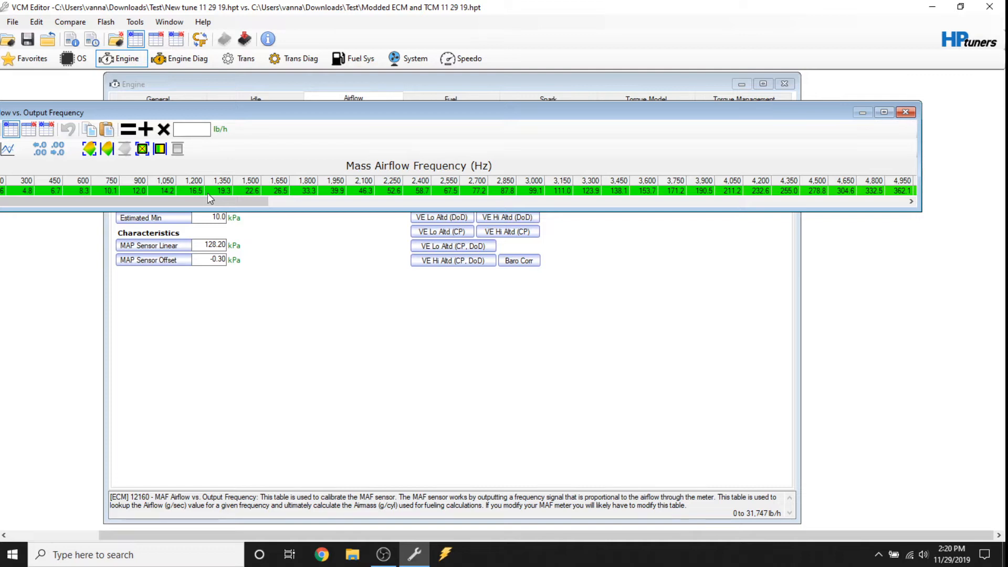
left_click(157, 42)
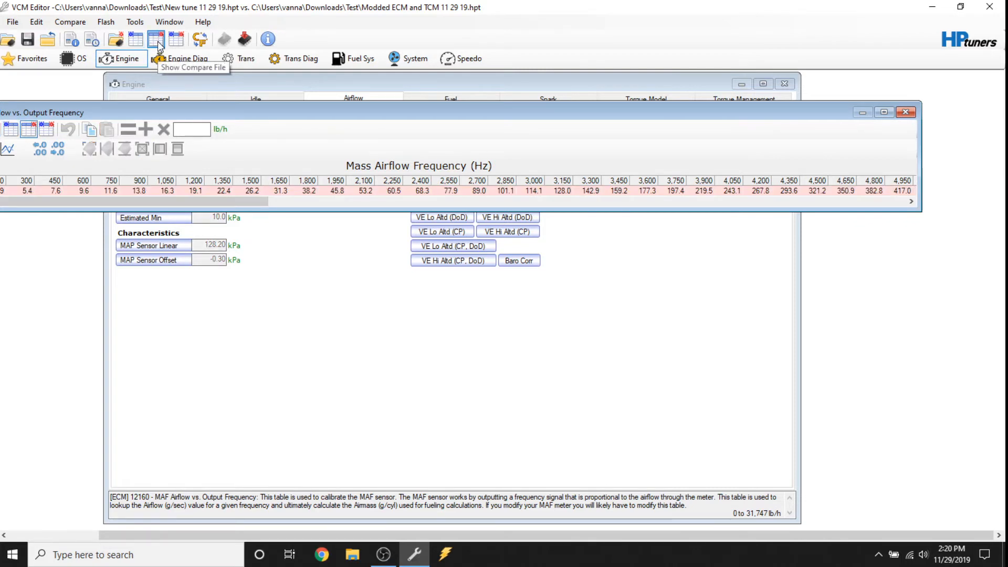
left_click(176, 42)
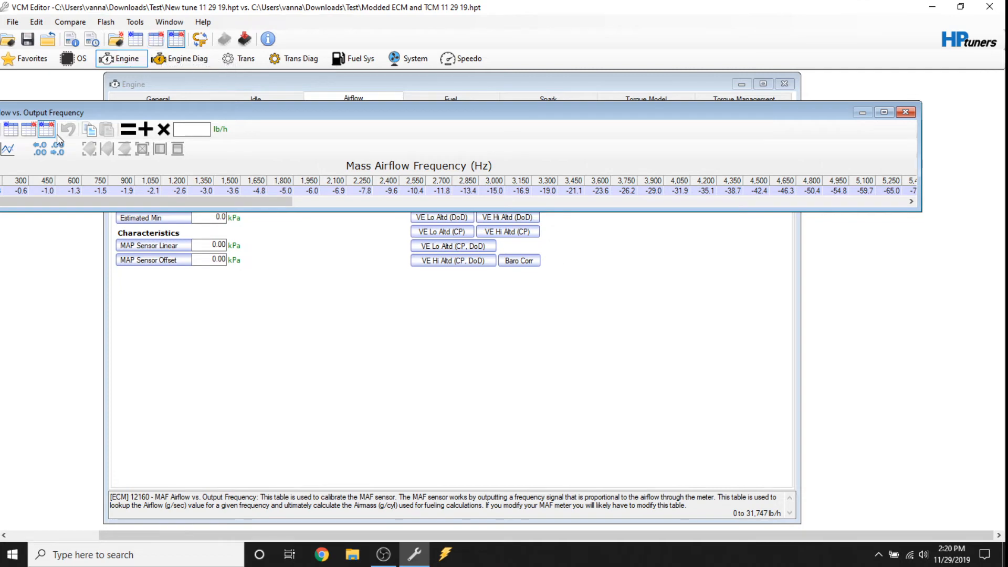
left_click(884, 111)
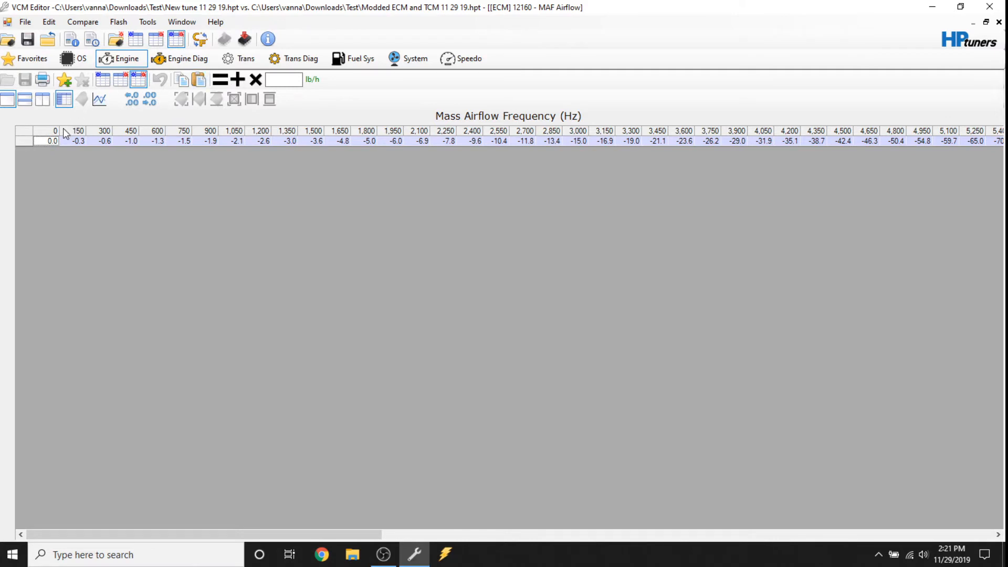
Step: Copy the compare file's MAF airflow values at 150, 300 and 450 Hz into the main file's table
left_click_drag(72, 140, 126, 136)
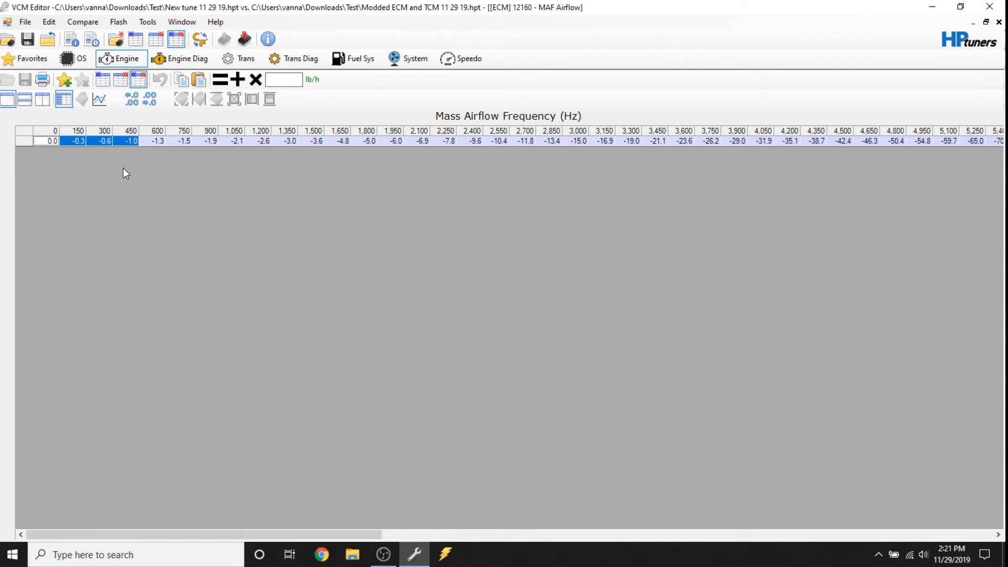
left_click(122, 83)
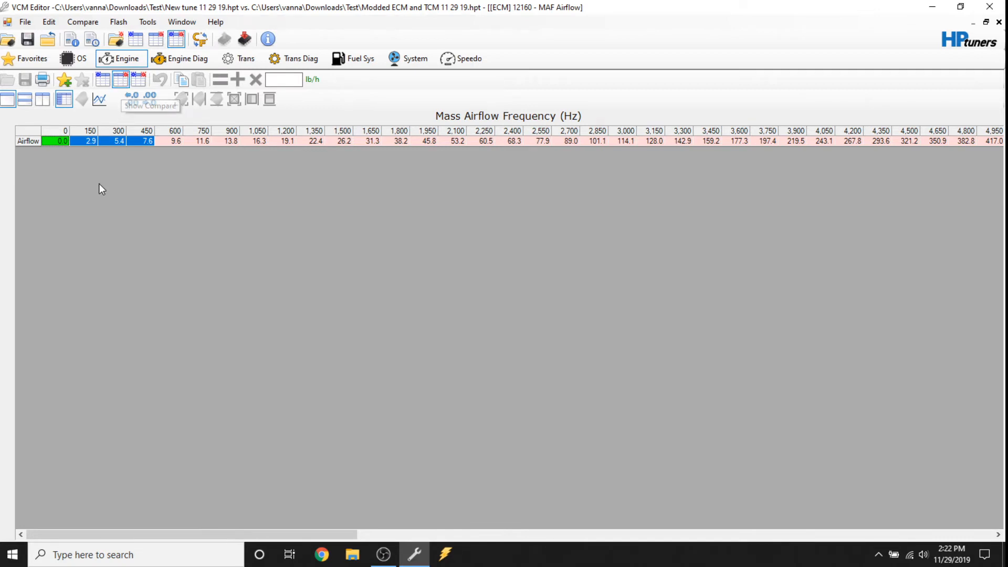
right_click(96, 146)
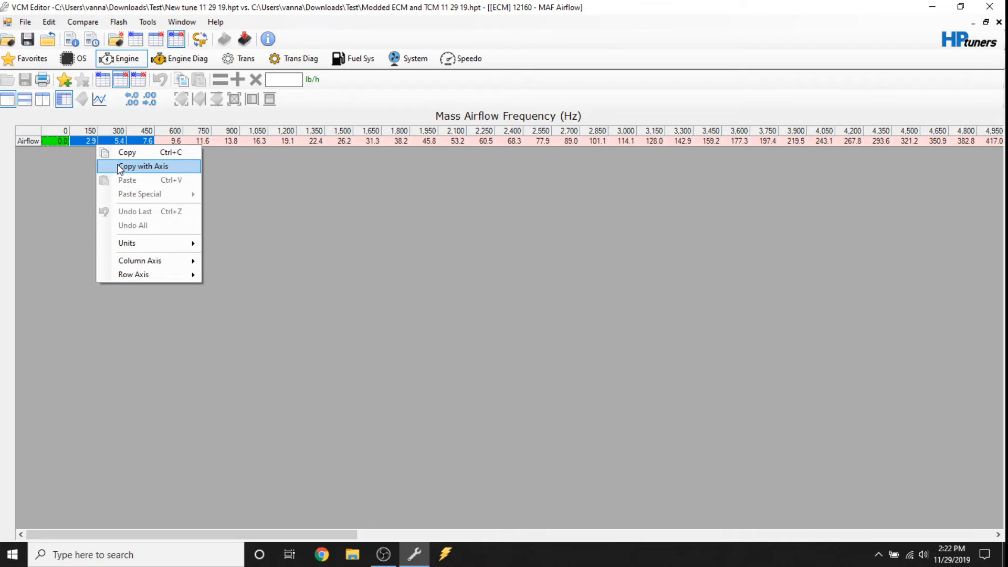
left_click(58, 183)
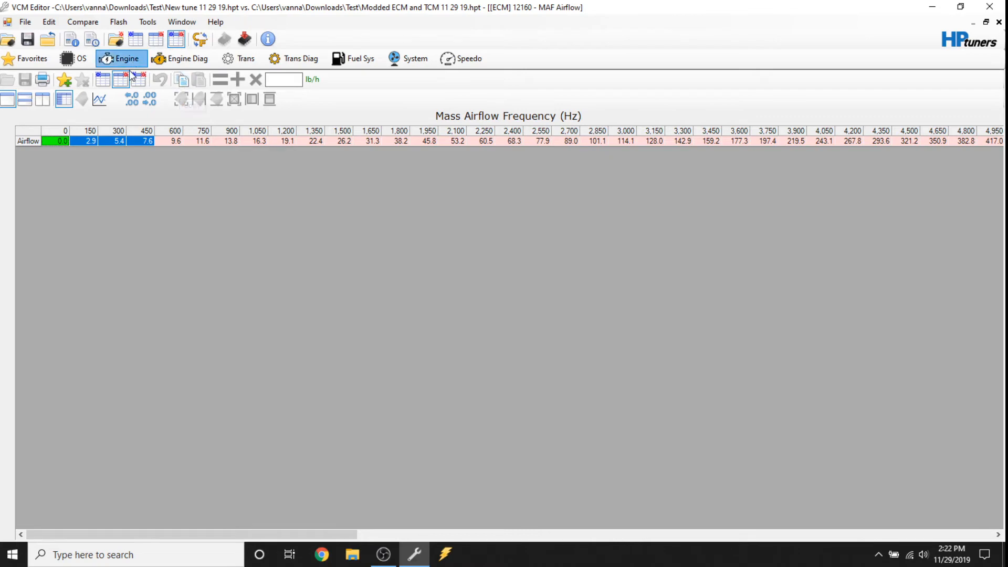
left_click(102, 83)
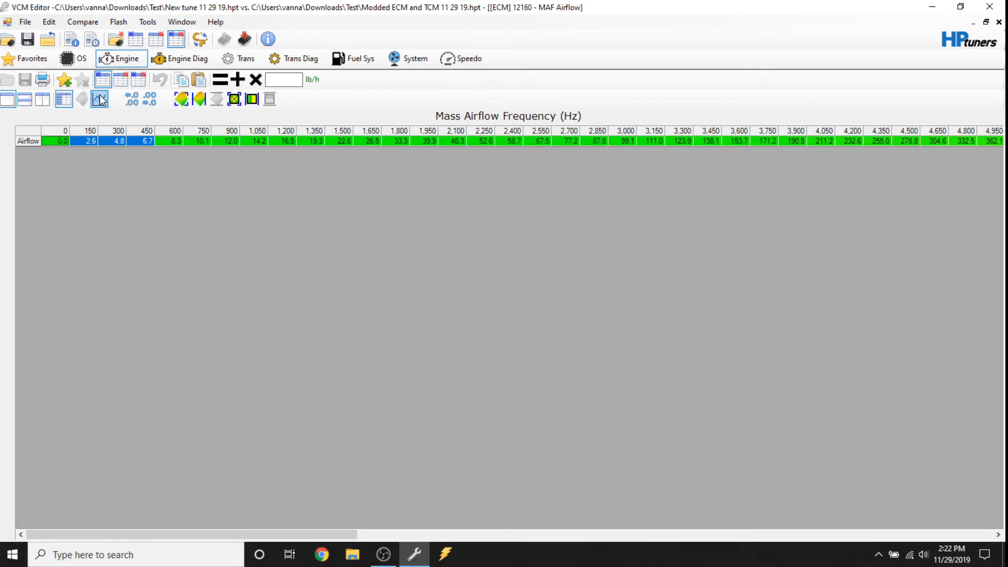
left_click(198, 79)
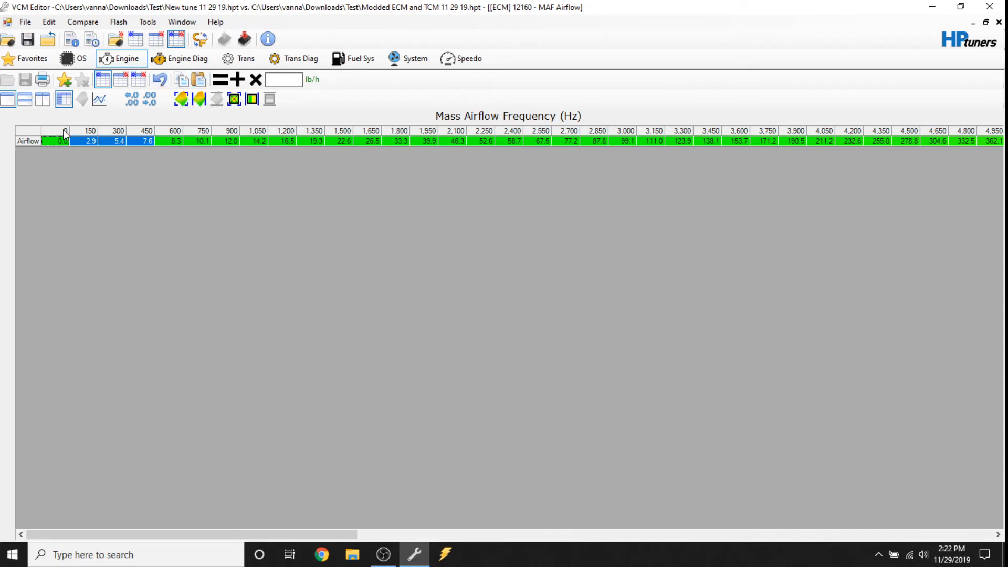
Step: Copy the compare file's entire MAF Airflow vs. Frequency row into the main file's table, close the table and save the tune
left_click(33, 137)
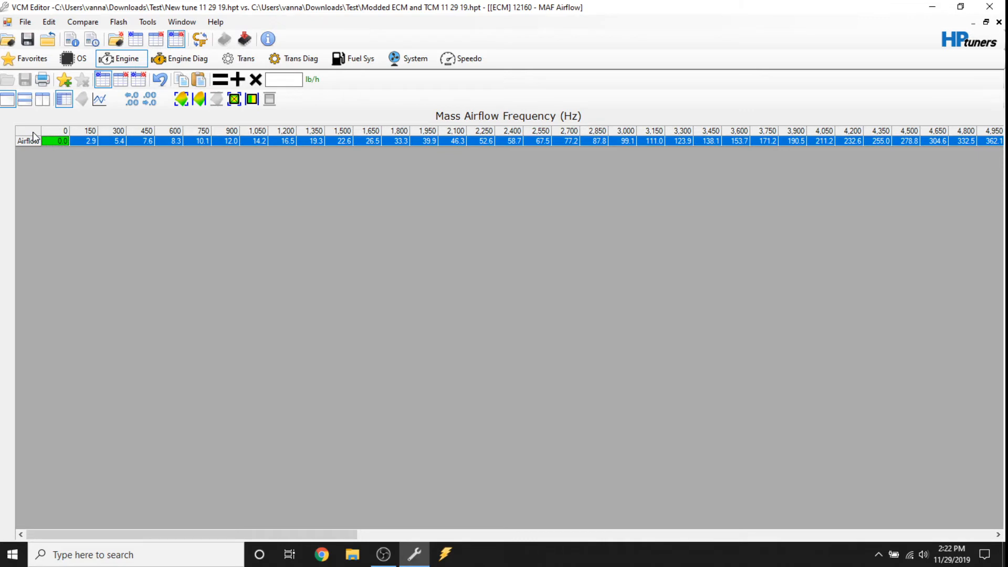
left_click(122, 79)
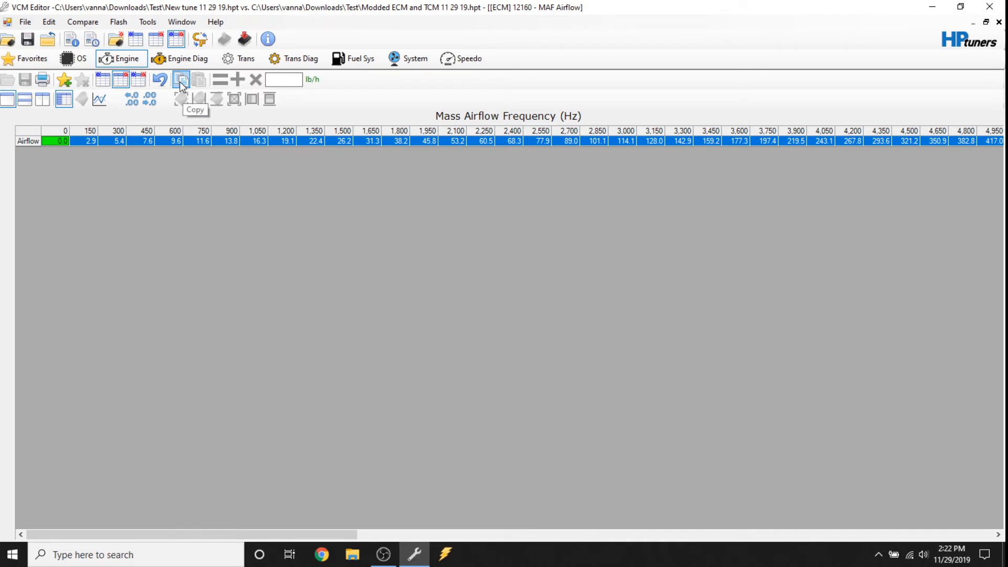
left_click(103, 79)
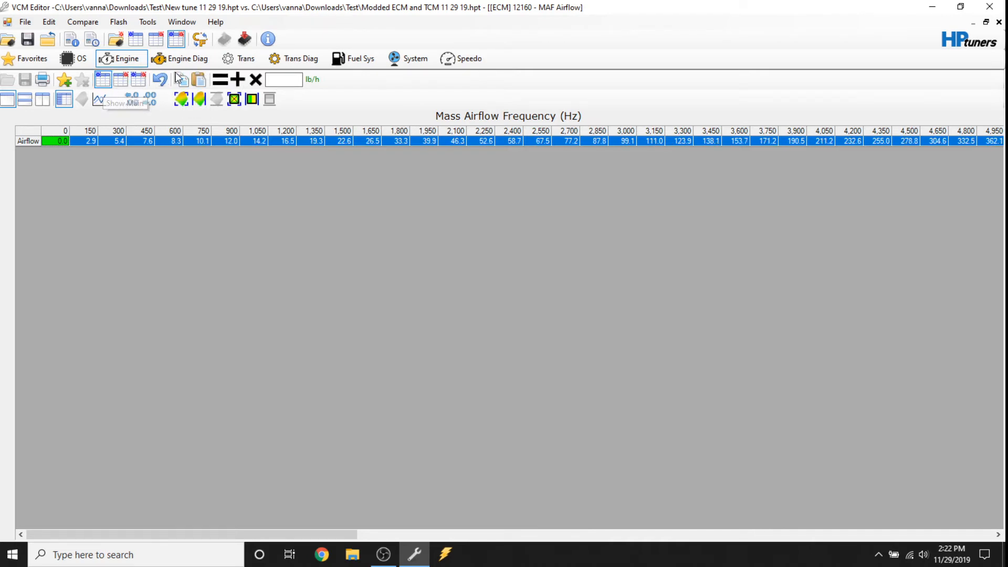
left_click(198, 81)
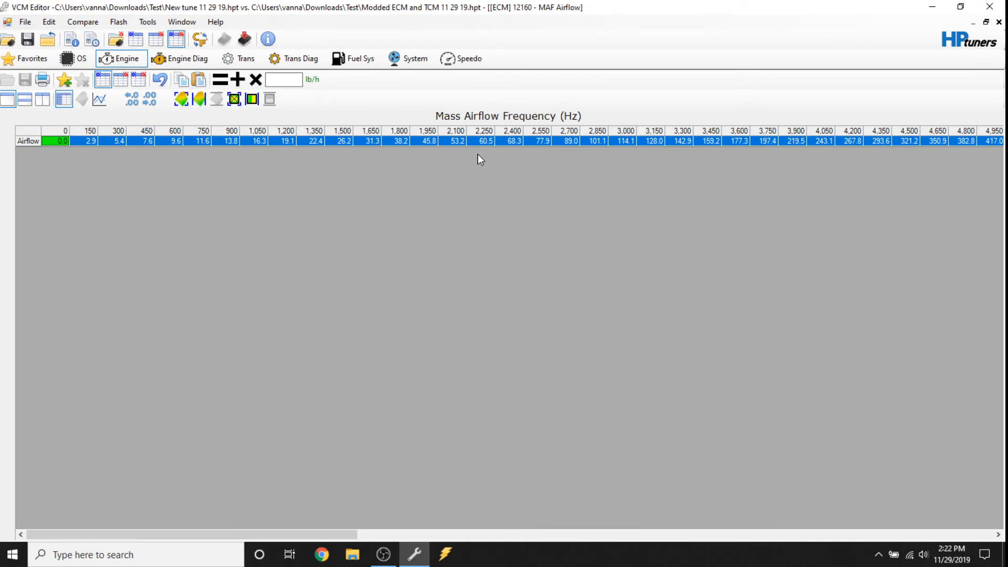
left_click(1000, 23)
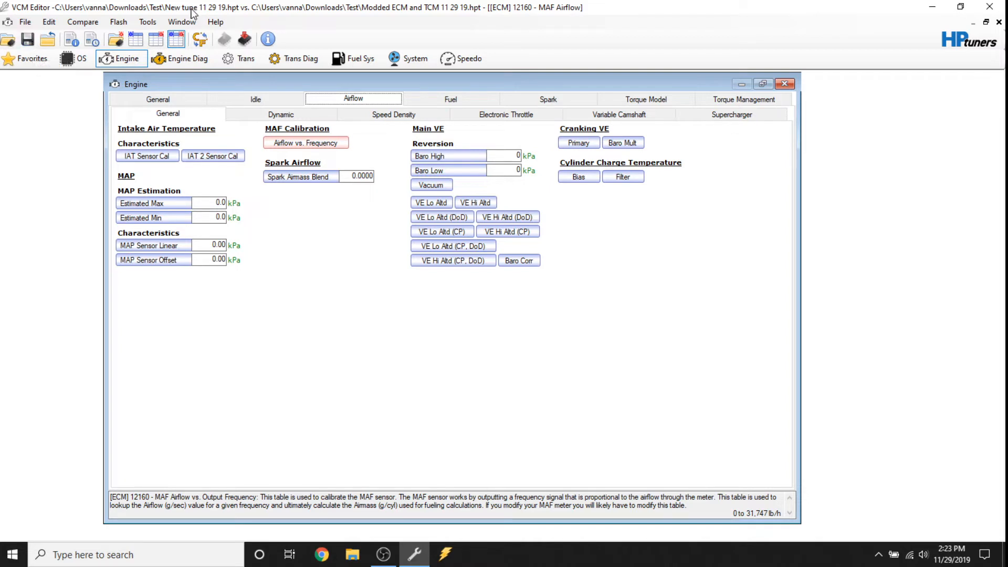
left_click(27, 39)
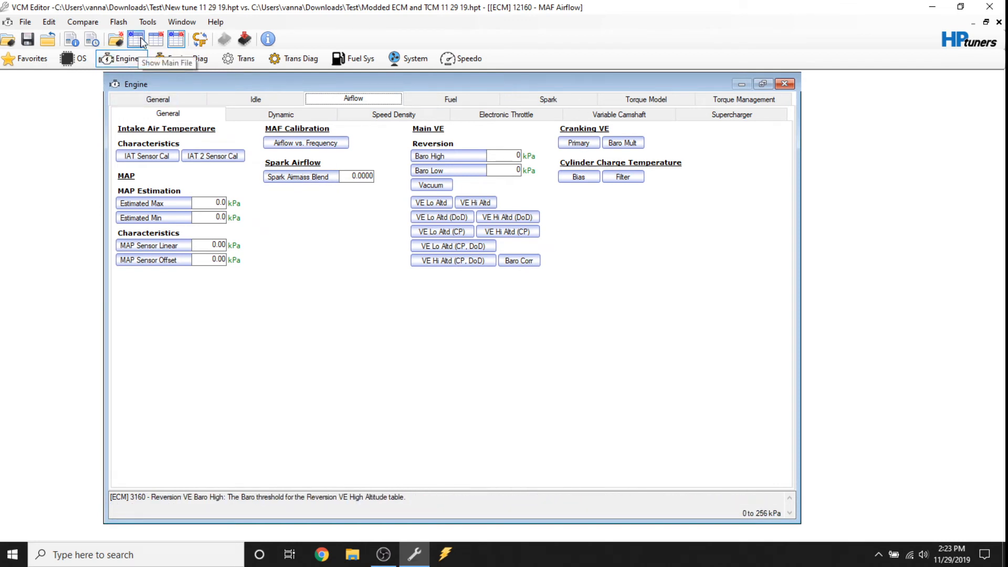
Step: Reopen the MAF Airflow vs. Frequency table and check its differences, main-file and compare-file values before closing it
left_click(273, 144)
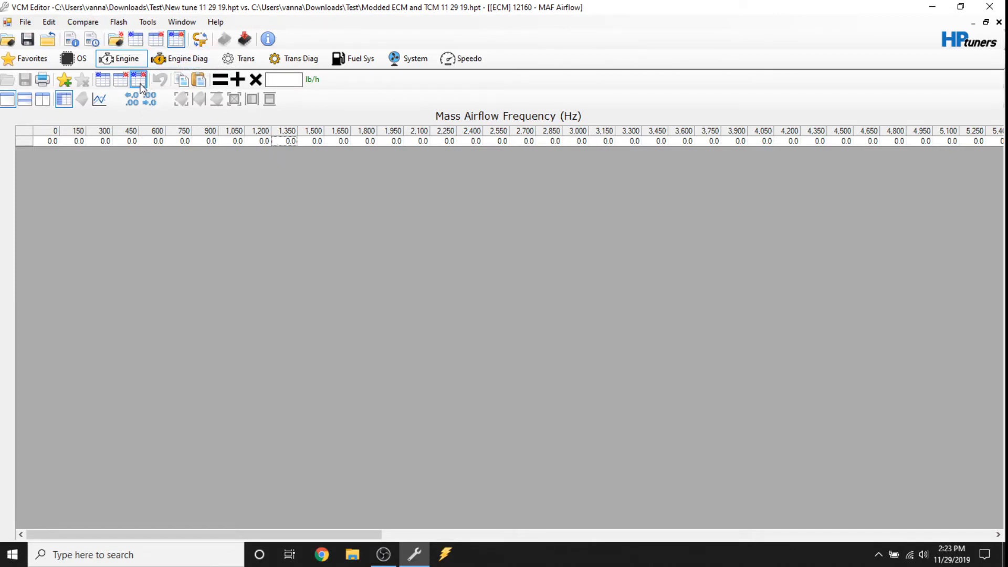
left_click(109, 80)
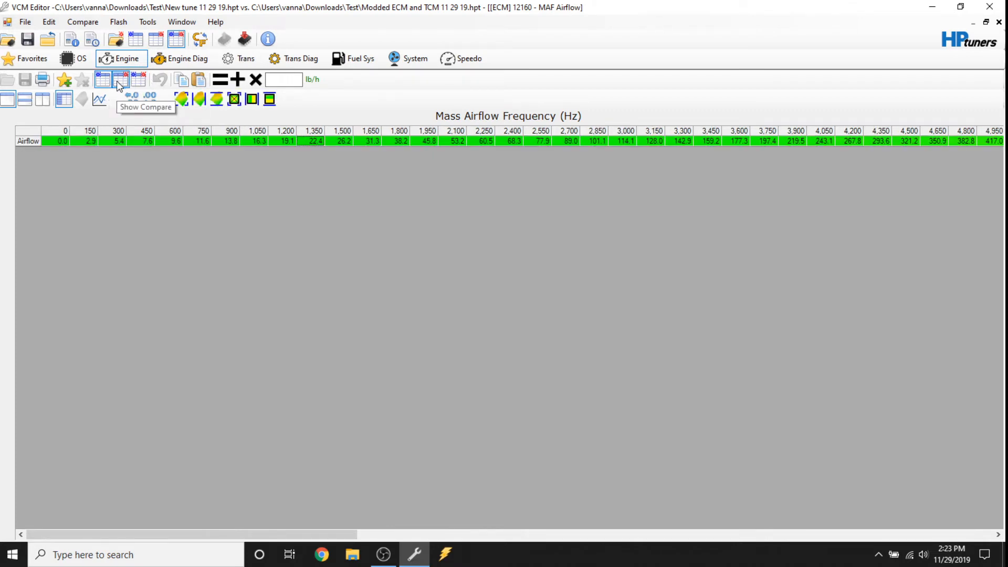
left_click(117, 82)
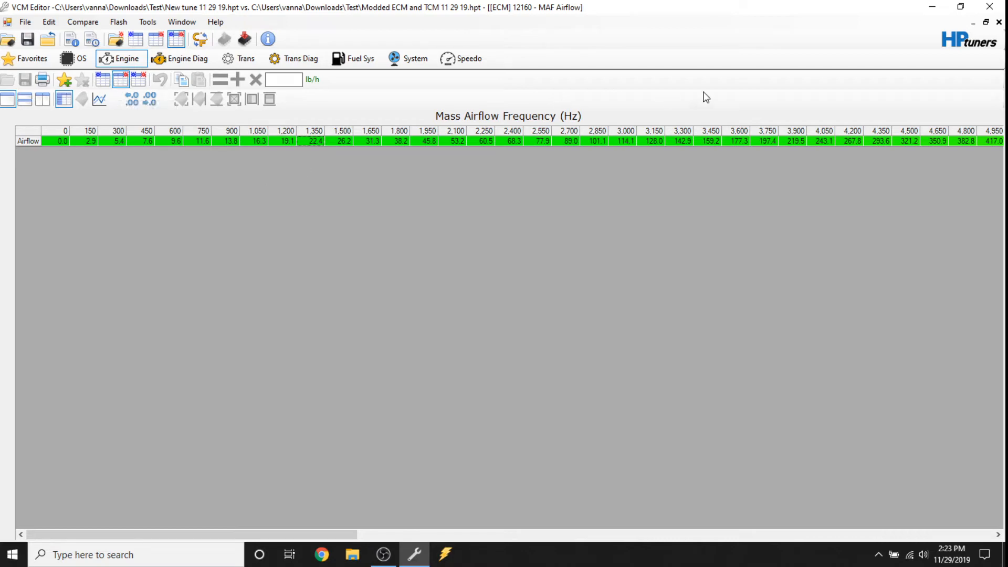
left_click(999, 22)
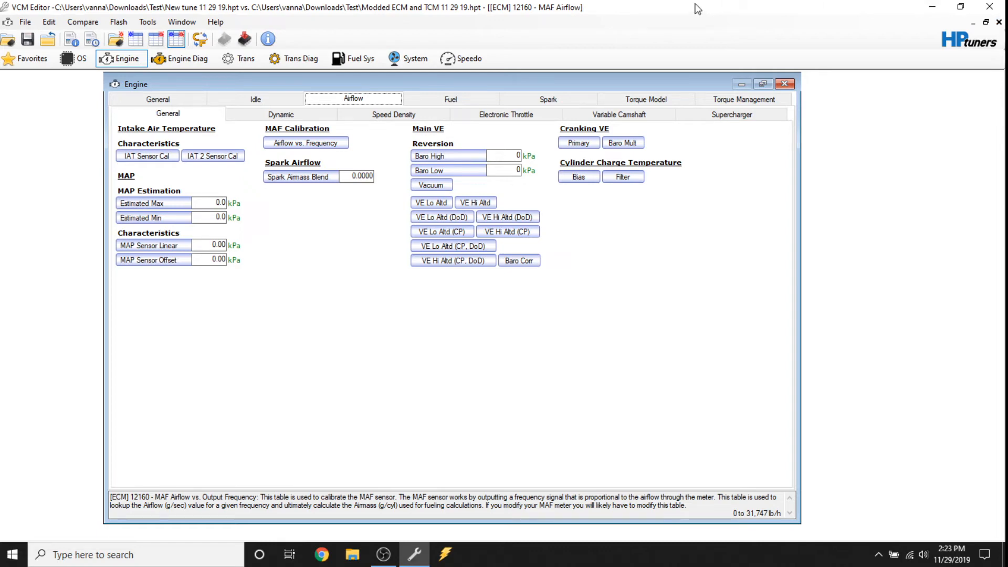
Step: Check the engine's Fuel and Spark pages for differences between the two tunes, and close the Engine window
left_click(459, 96)
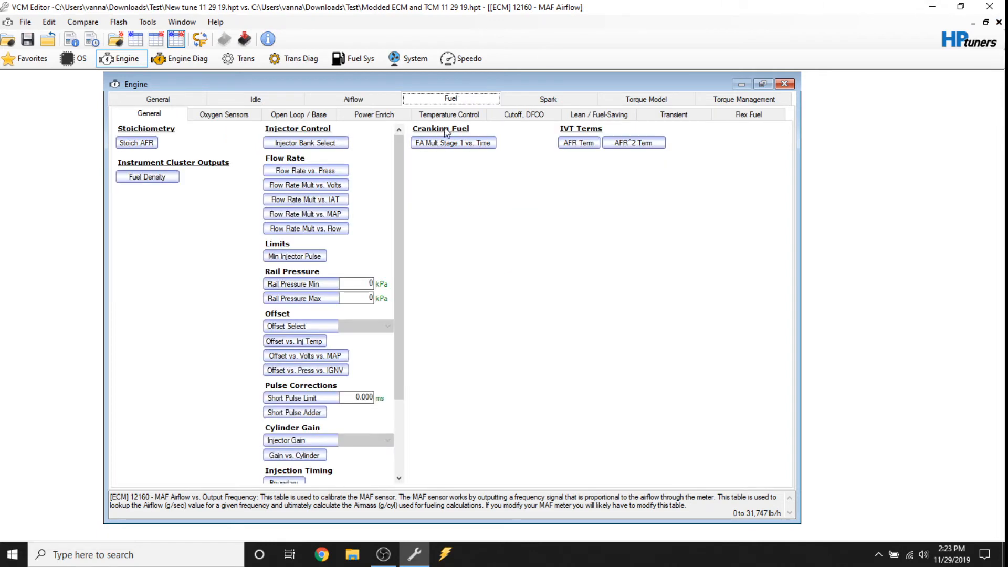
left_click(533, 100)
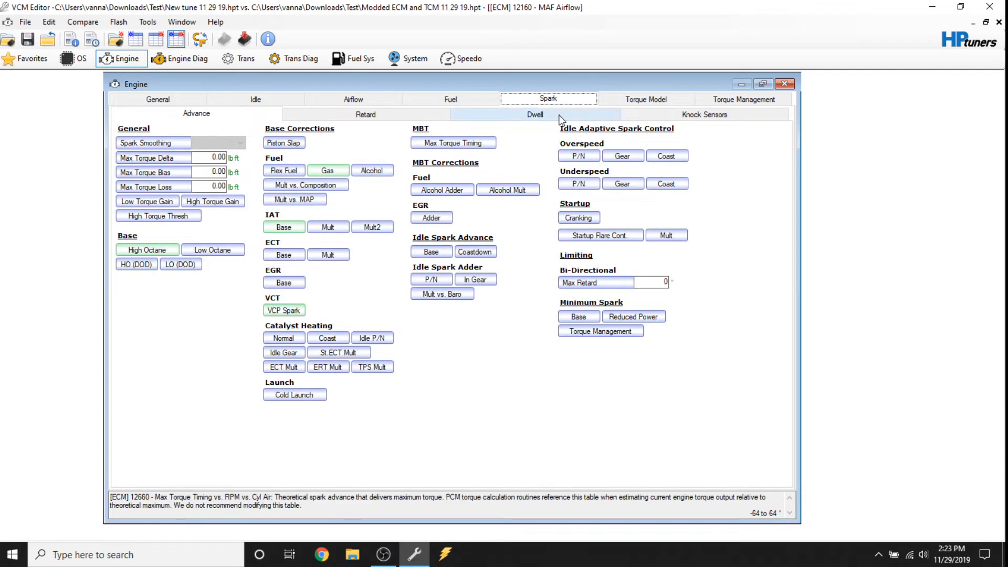
left_click(784, 85)
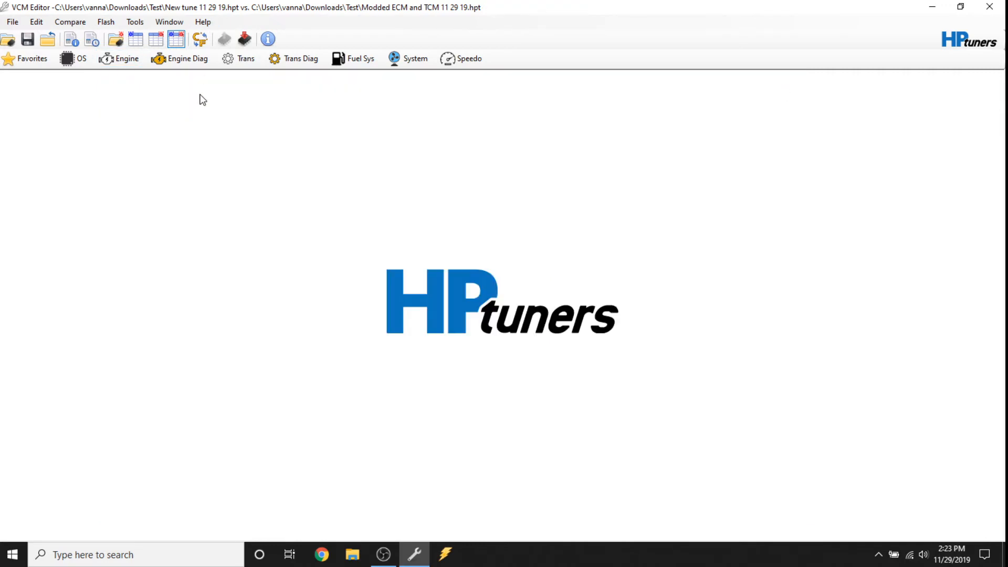
Step: Open the Comparison Log of differences between the two tunes and maximize it
left_click(83, 25)
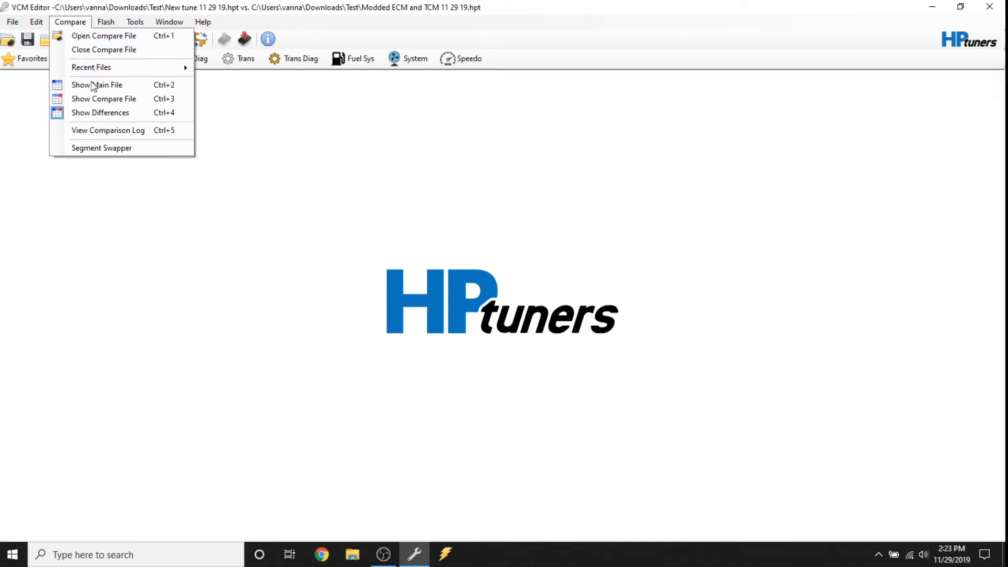
left_click(62, 25)
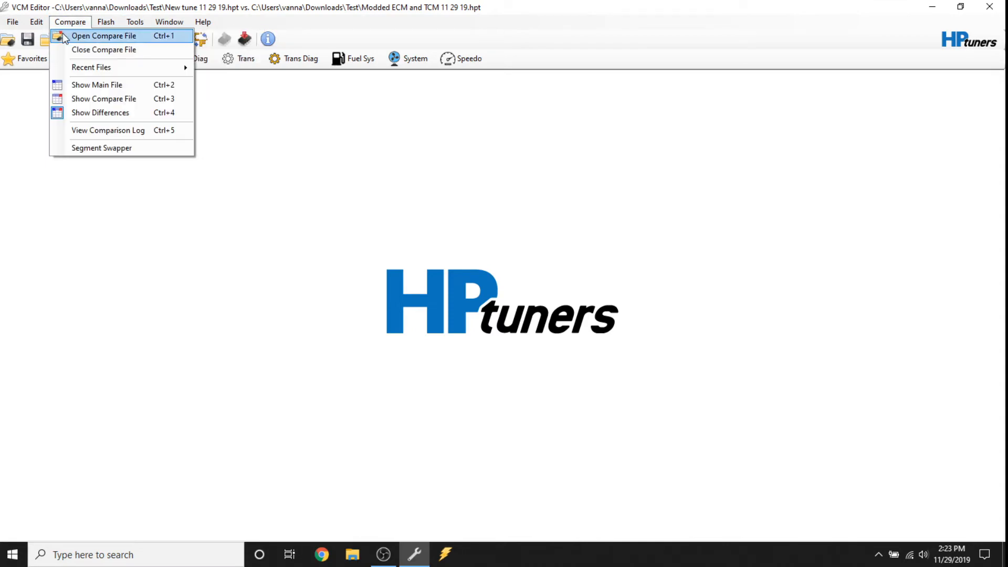
left_click(96, 131)
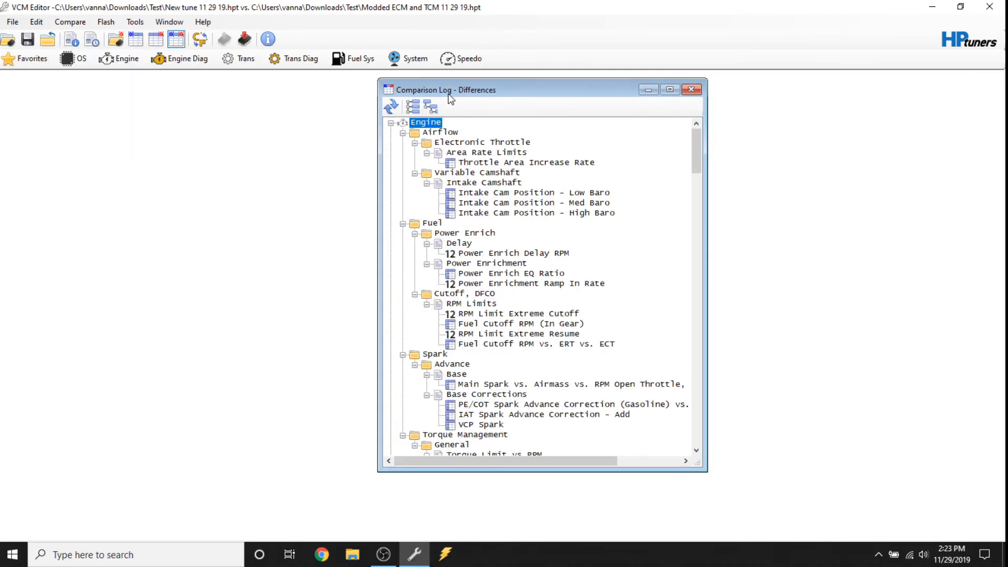
double_click(465, 89)
Step: Look through the Comparison Log's engine, transmission, fuel system, system and speedometer entries for parameters that differ
scroll(221, 261, "down", 15)
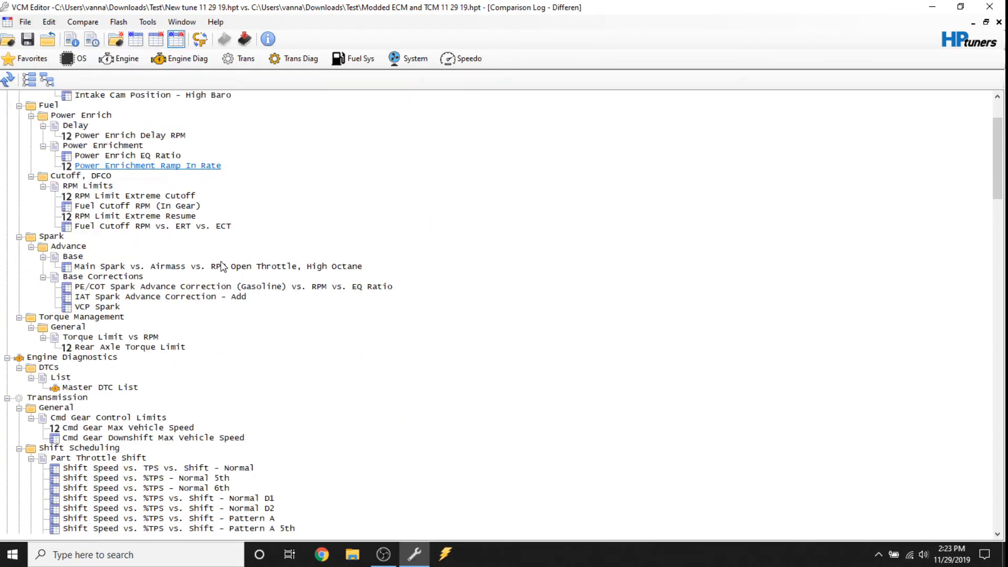
scroll(221, 262, "down", 10)
scroll(223, 267, "down", 15)
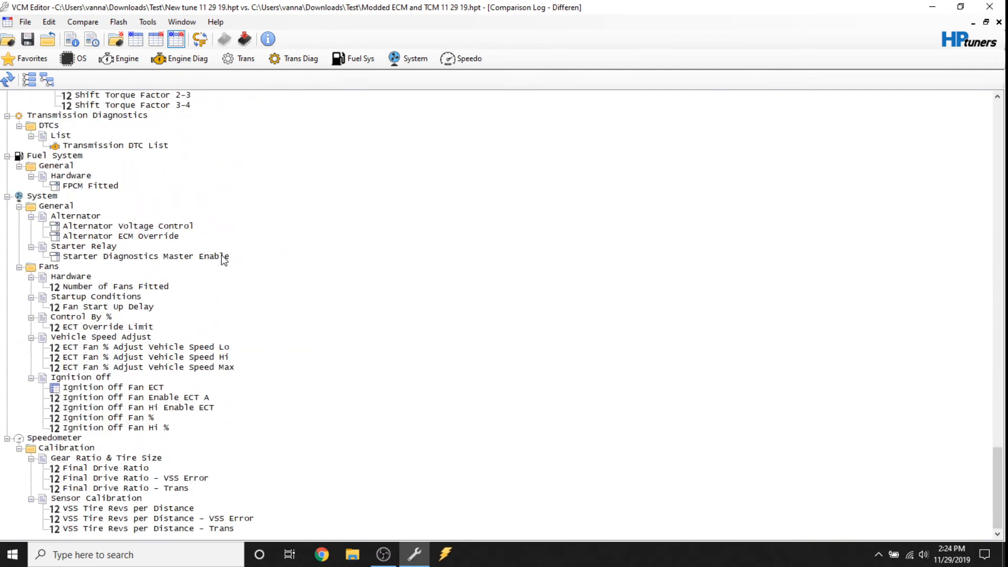
scroll(223, 260, "up", 20)
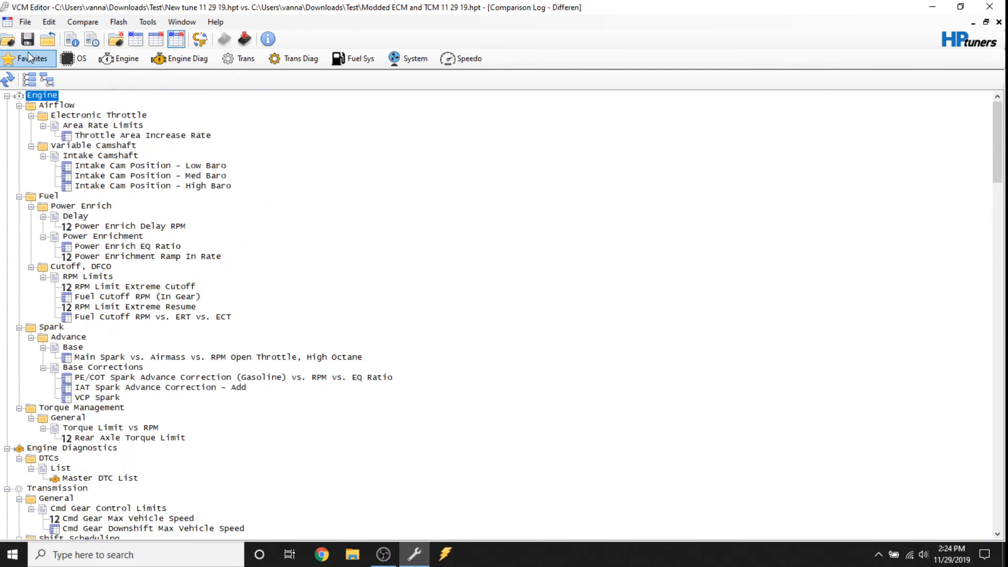
scroll(195, 243, "down", 9)
scroll(194, 243, "down", 18)
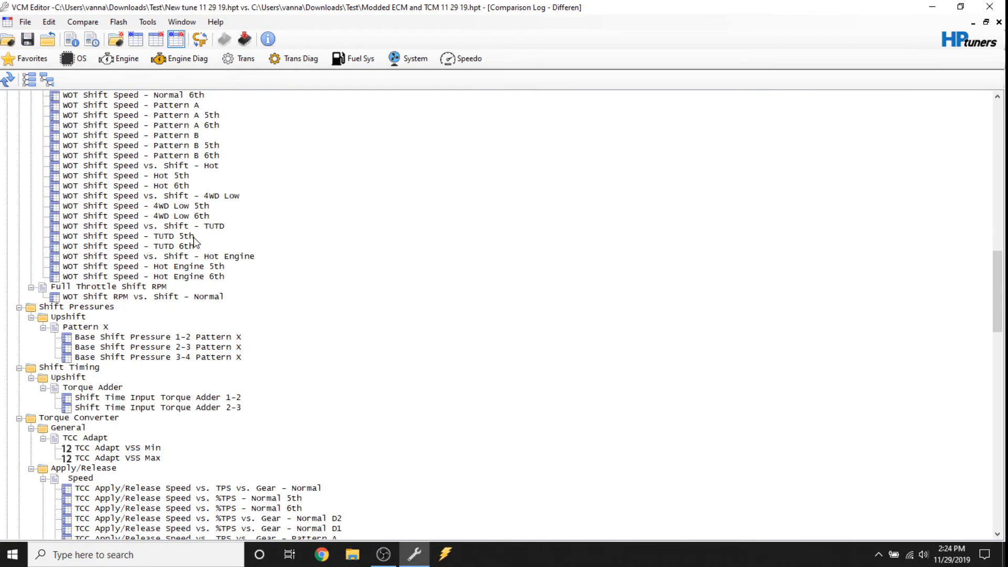
scroll(174, 240, "up", 19)
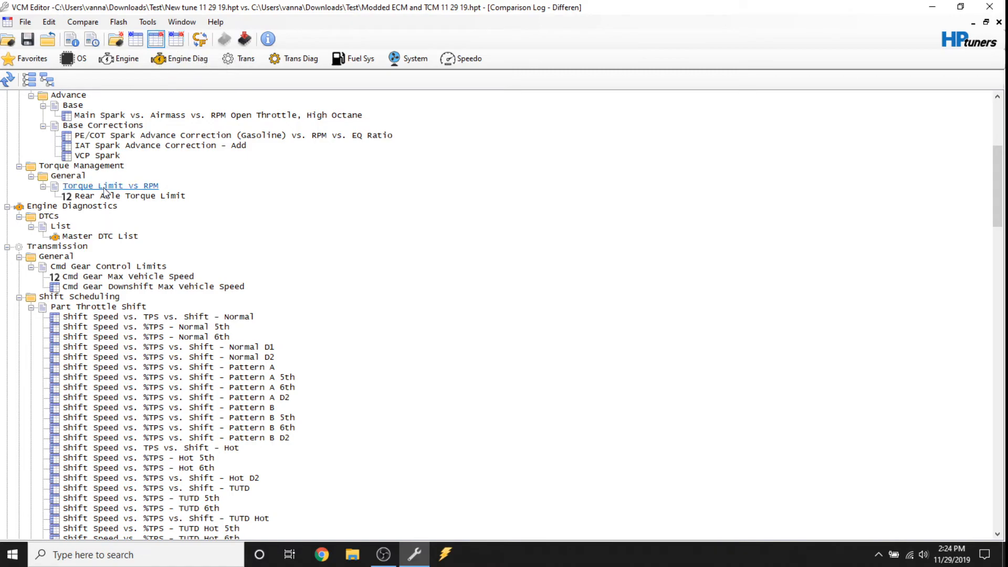
scroll(135, 225, "down", 9)
scroll(136, 225, "up", 15)
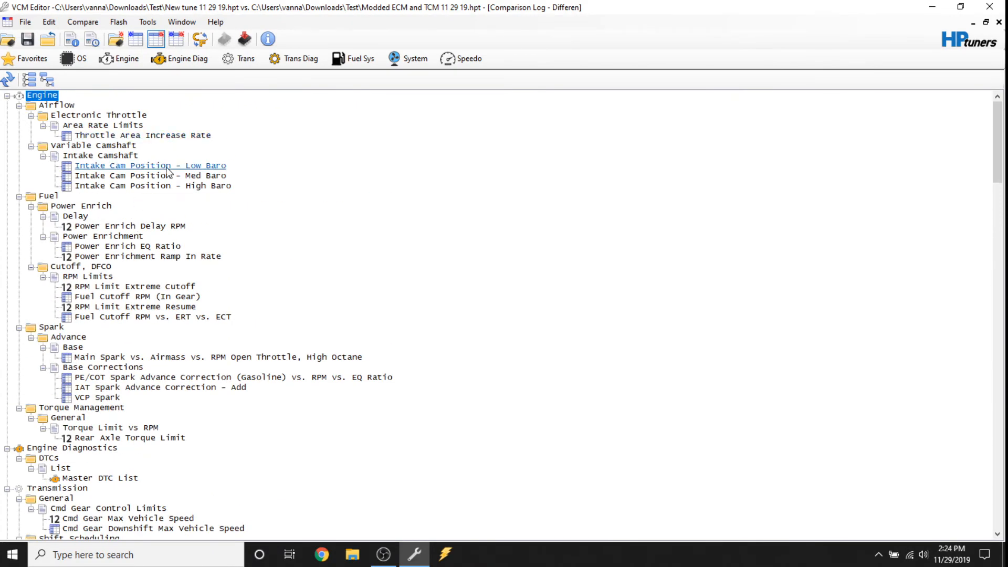
Step: Open the Intake Cam Position - Low Baro table from the log, compare its main-file, compare-file and difference views, and close it
double_click(167, 168)
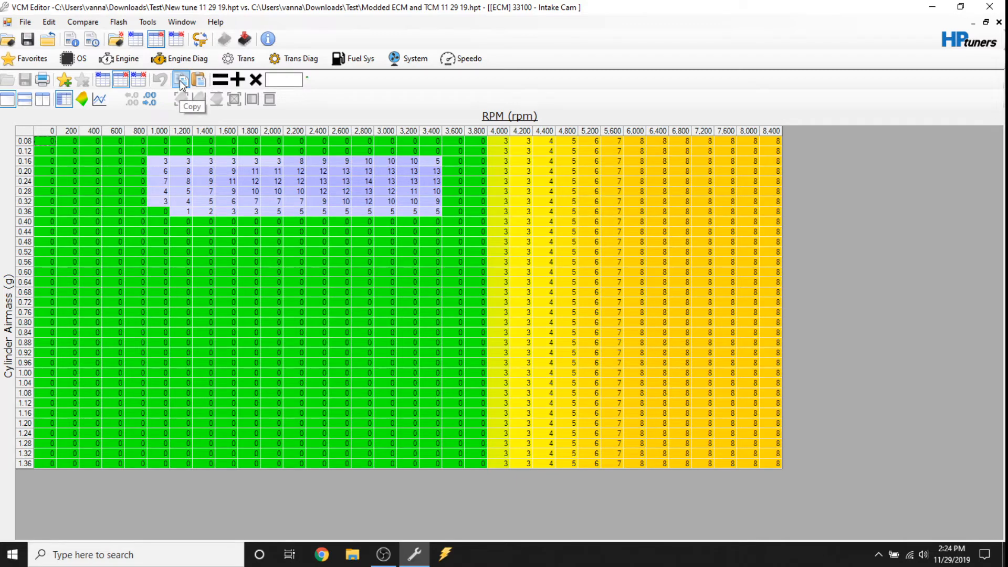
left_click(138, 43)
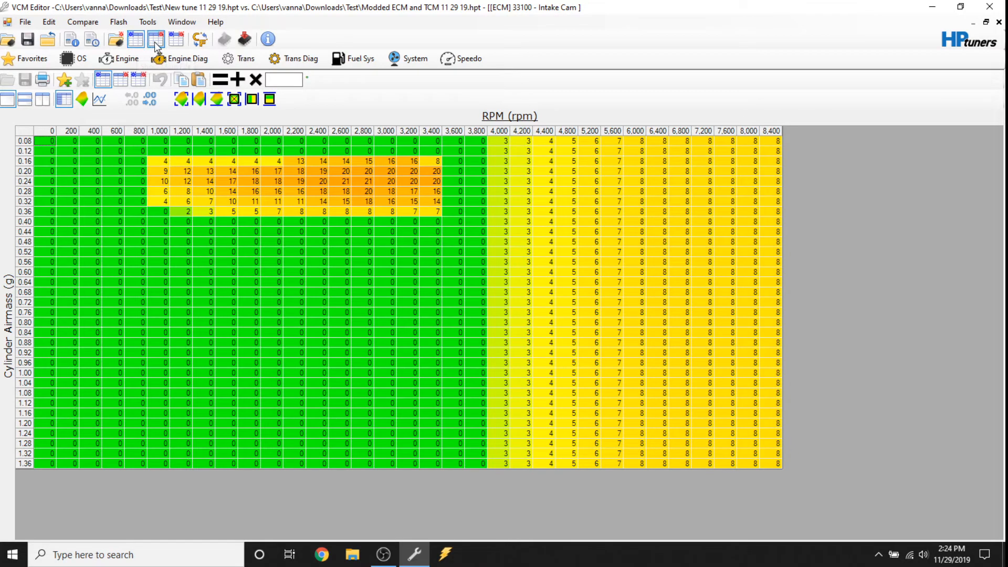
left_click(156, 42)
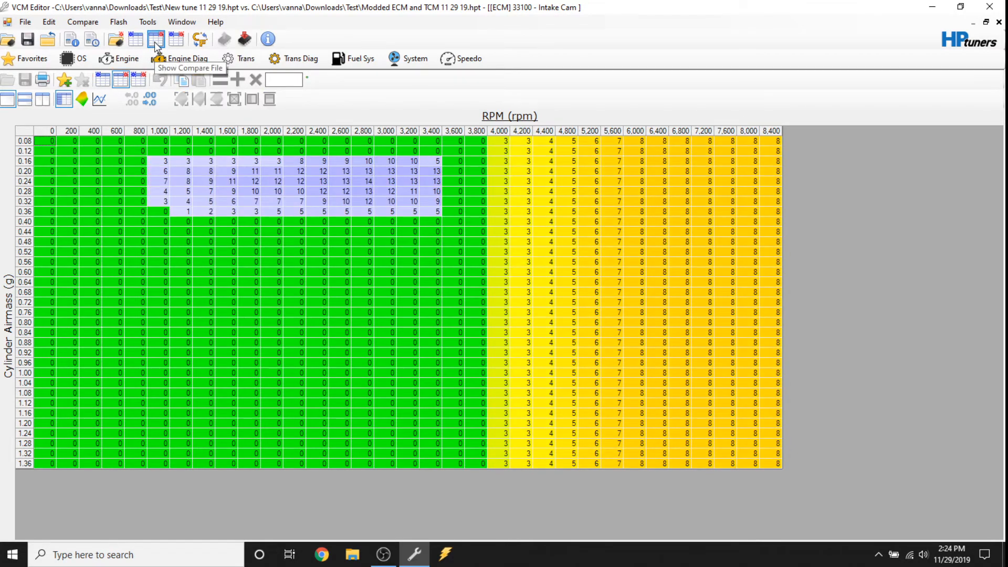
left_click(177, 43)
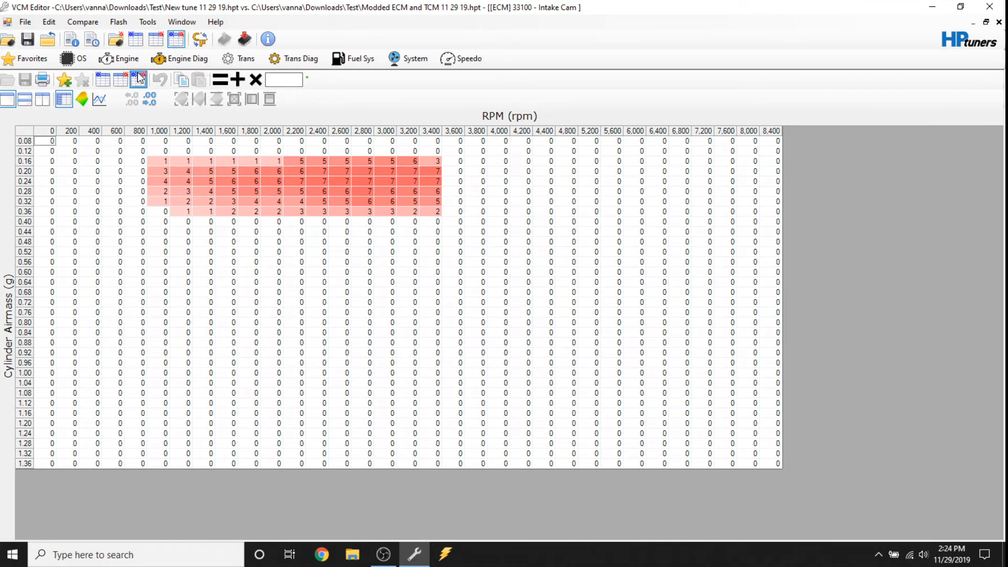
left_click(156, 43)
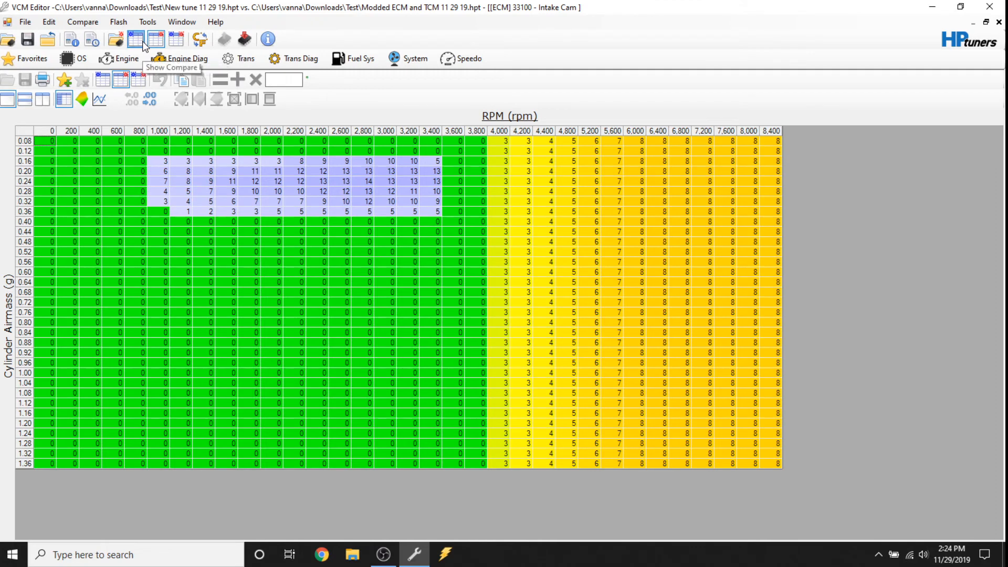
left_click(143, 41)
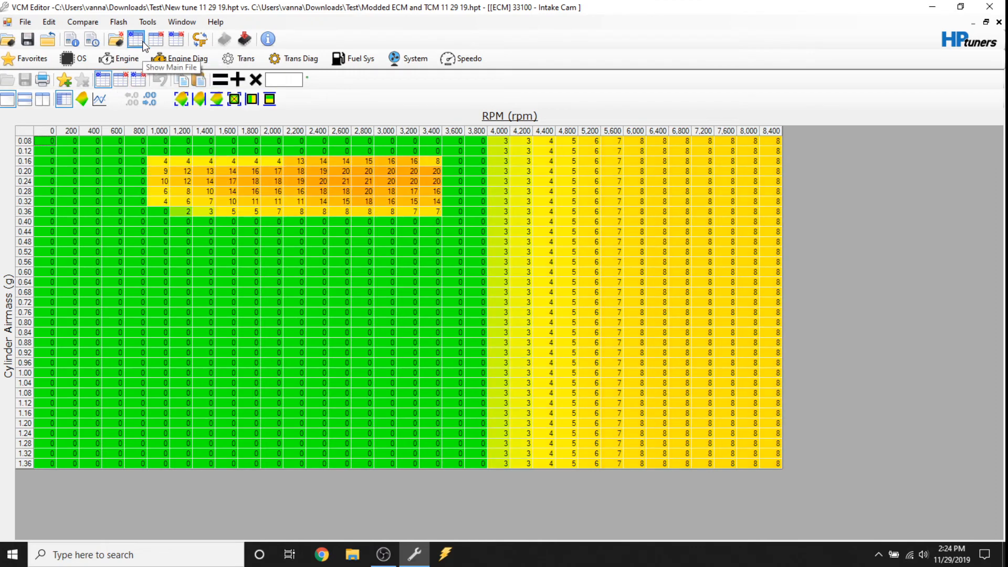
left_click(998, 23)
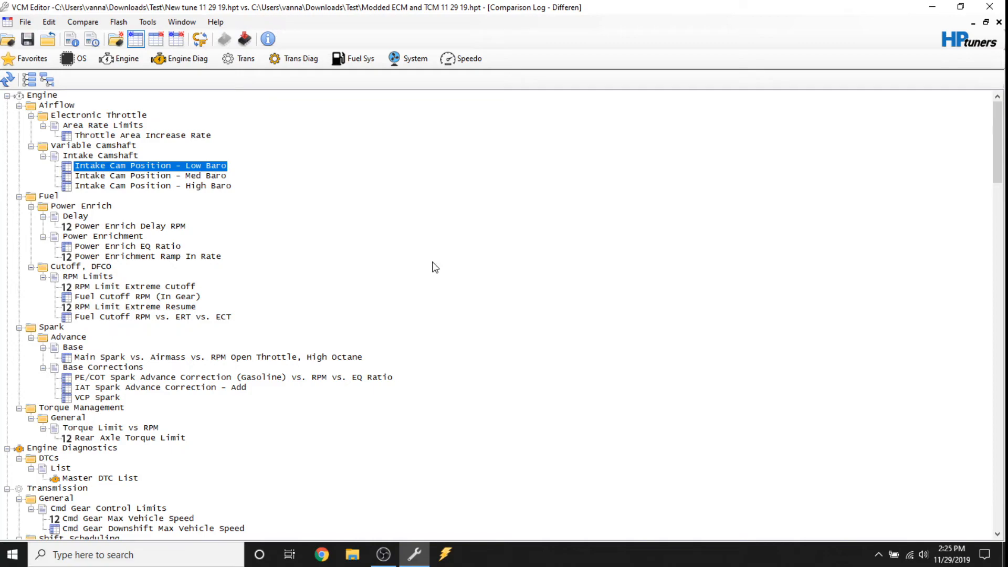
Step: Copy over only the Area Rate Limits differences under Electronic Throttle from the compare file, and review the entries left in the log
scroll(237, 294, "down", 20)
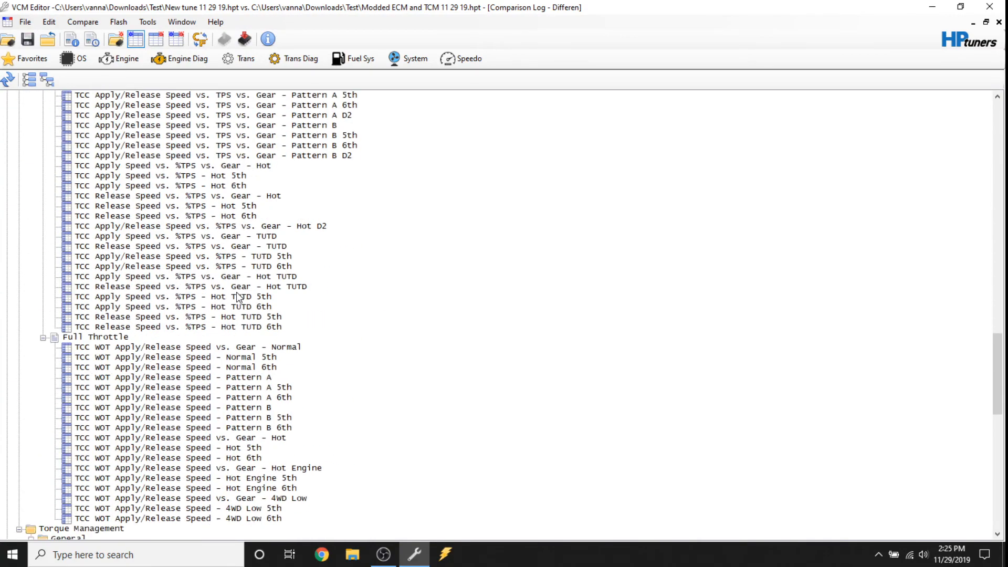
scroll(239, 297, "up", 20)
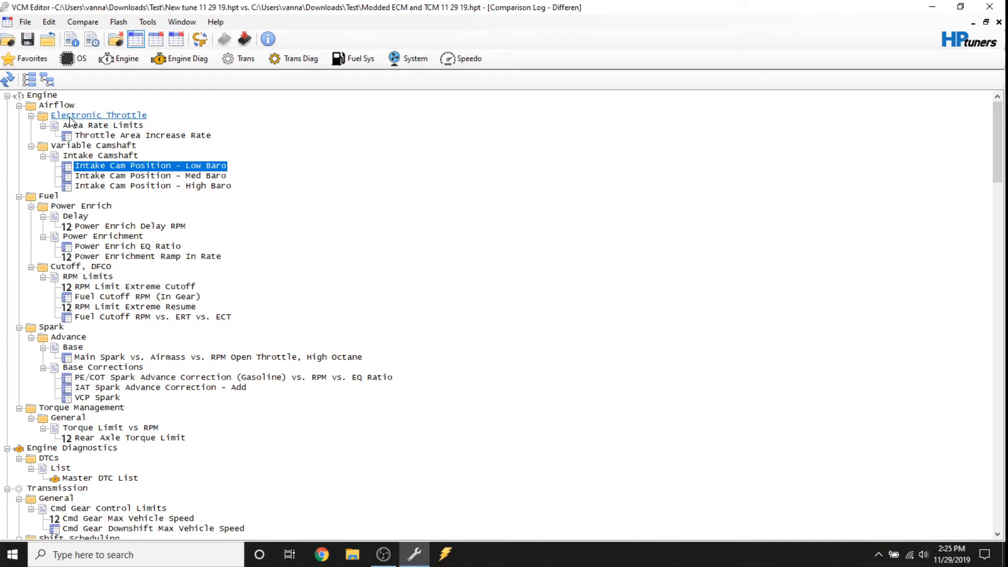
right_click(133, 130)
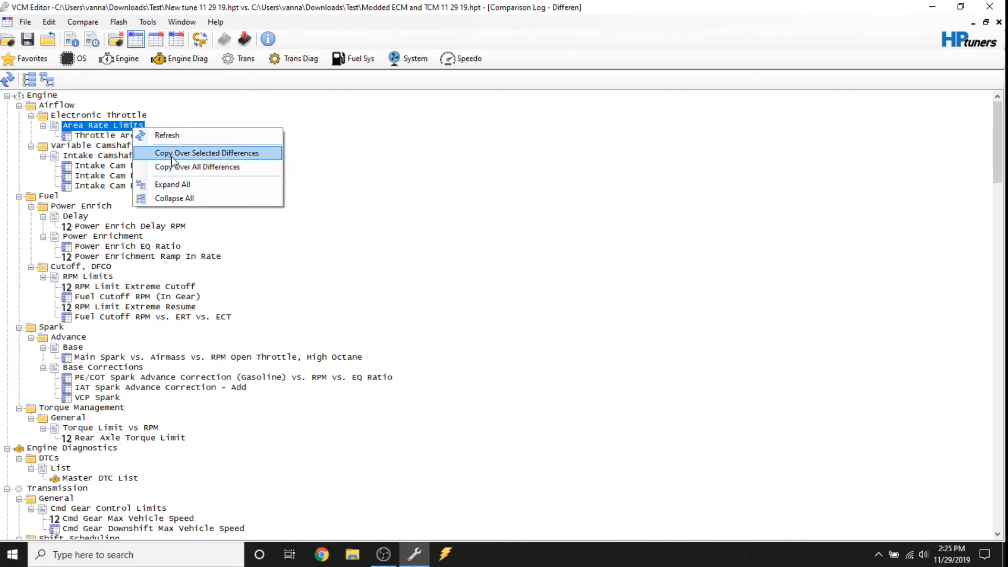
left_click(172, 155)
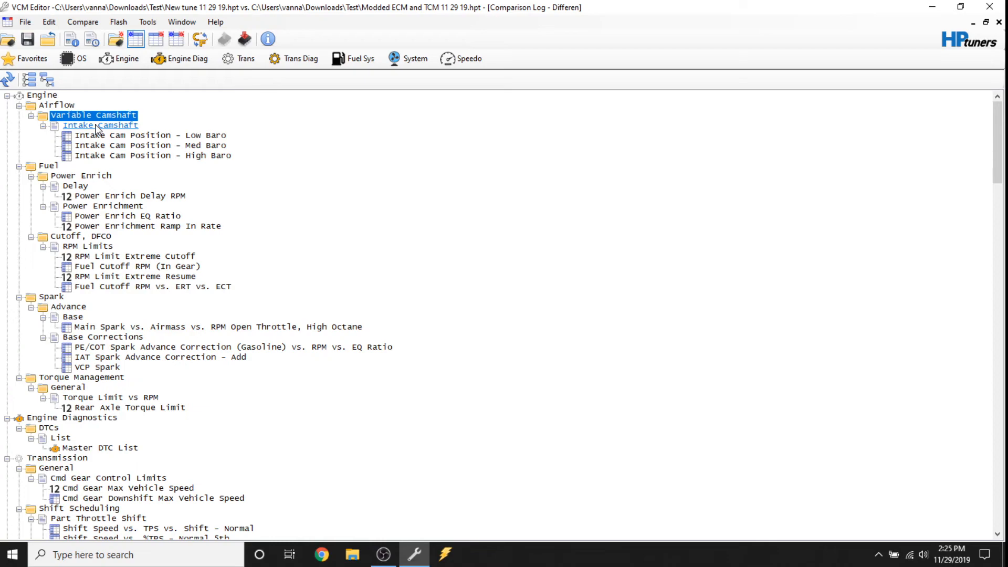
scroll(151, 374, "down", 10)
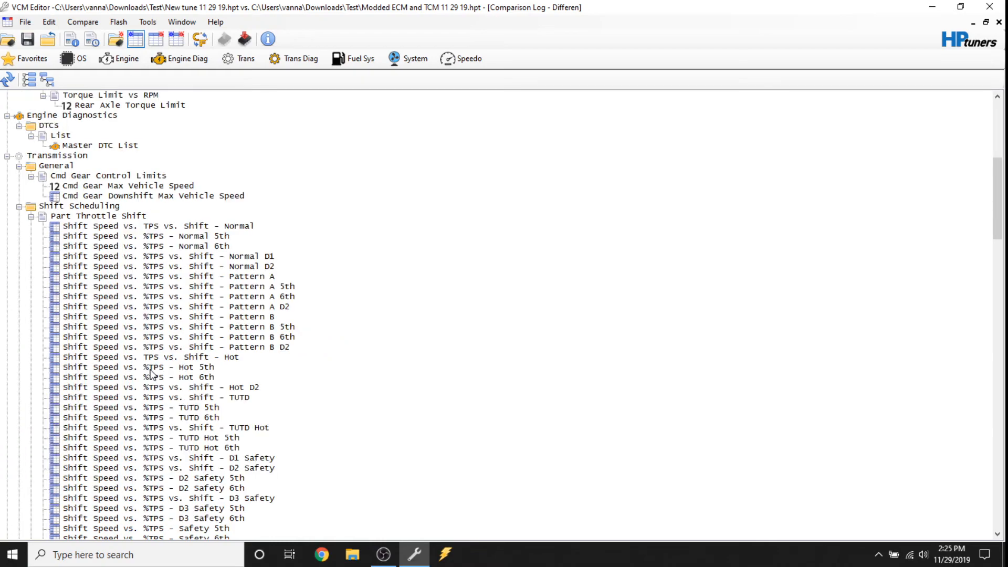
scroll(152, 374, "up", 10)
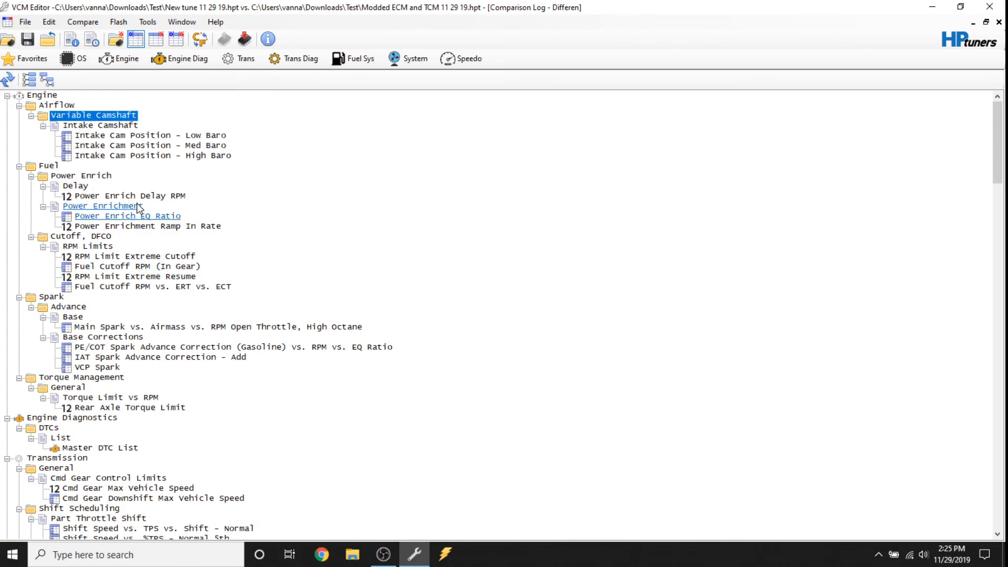
Step: Collapse the Engine and Transmission groups in the Comparison Log and copy over all differences from the compare file
left_click(124, 118)
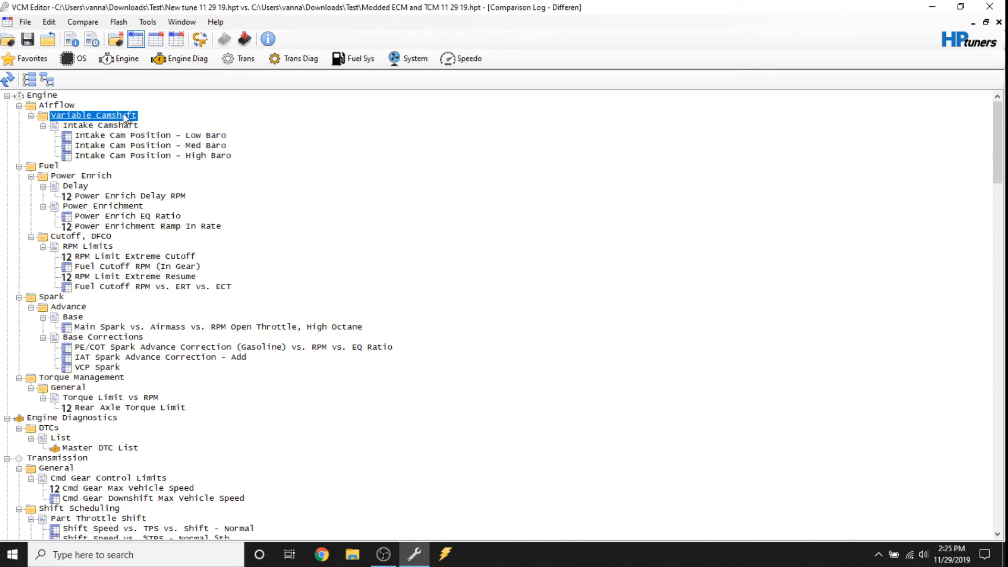
left_click(7, 96)
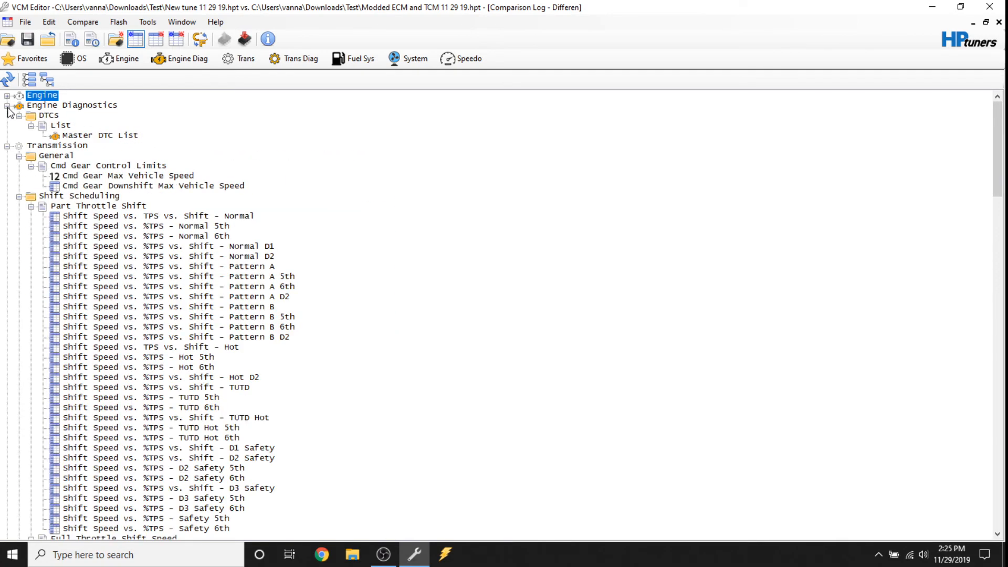
left_click(6, 147)
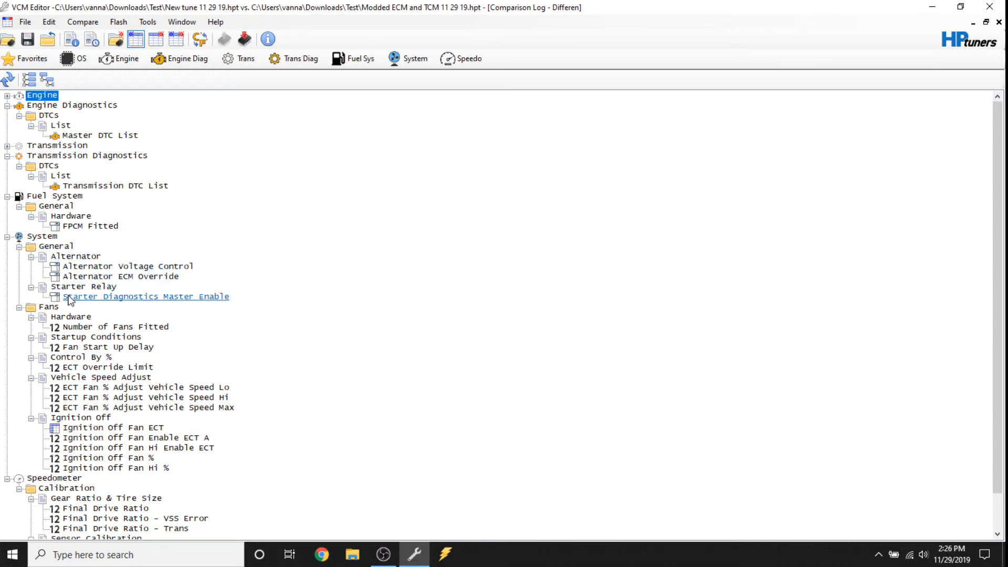
right_click(69, 249)
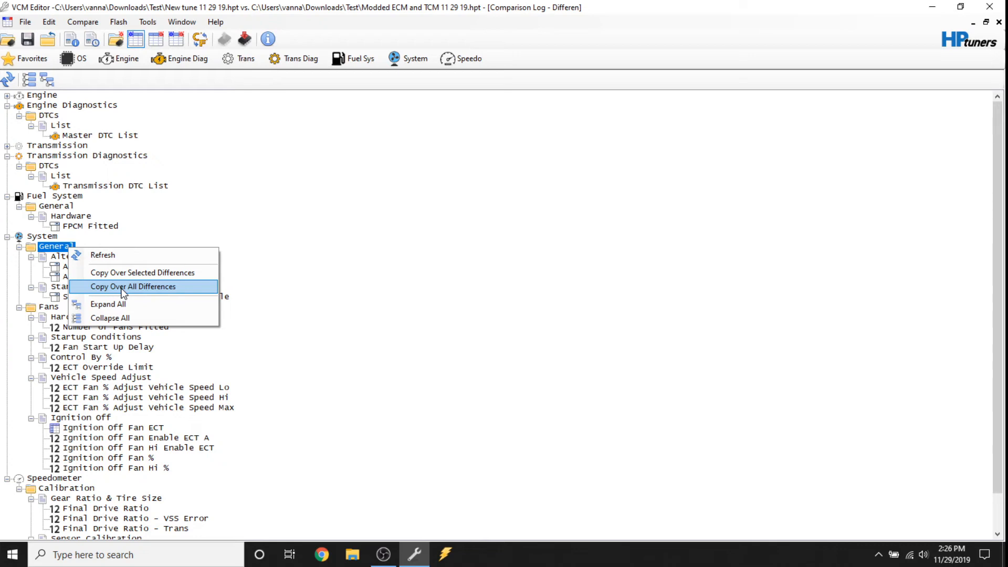
left_click(123, 293)
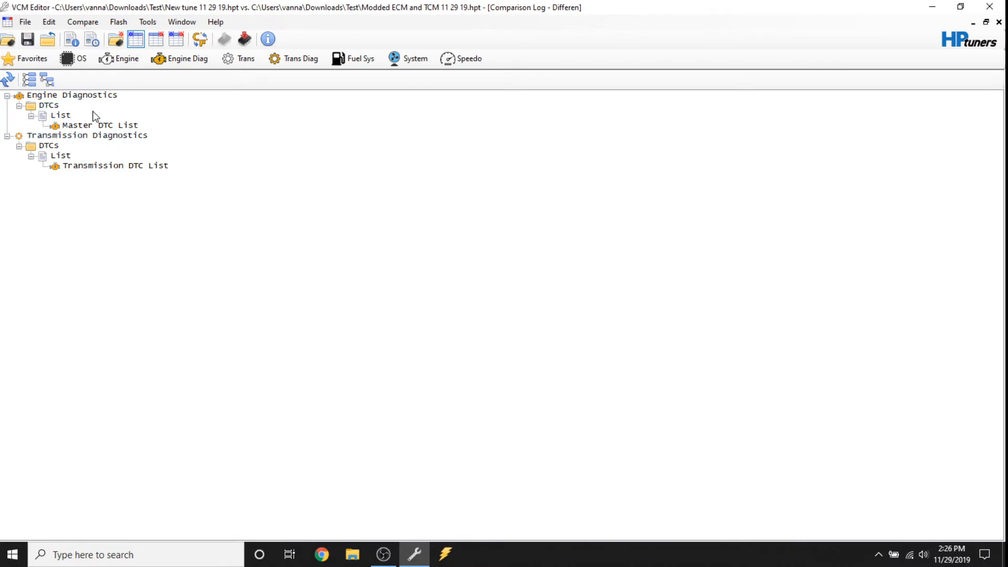
Step: Copy over the selected Transmission Diagnostics differences and the selected Engine Diagnostics differences from the compare file
left_click(65, 138)
right_click(65, 138)
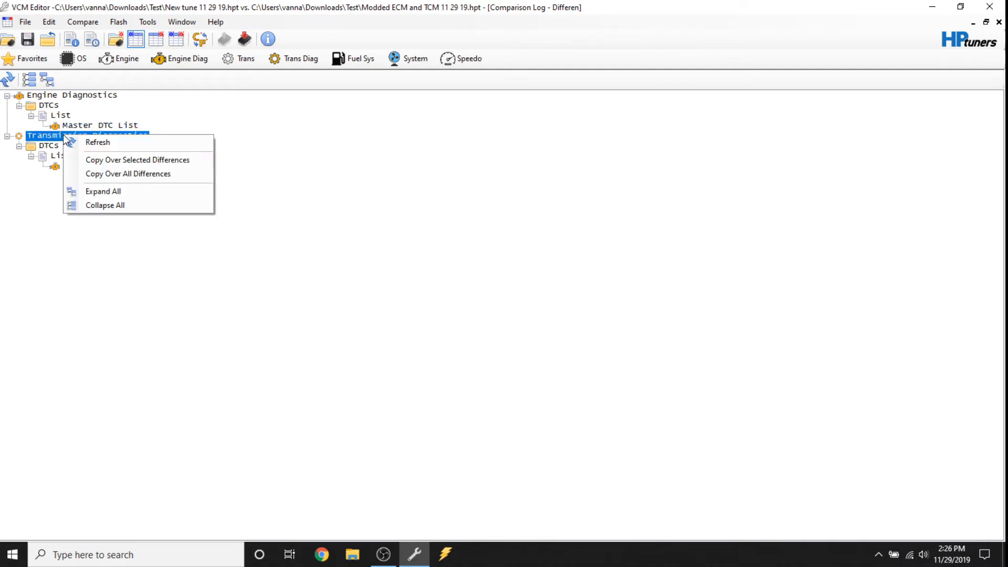
left_click(91, 158)
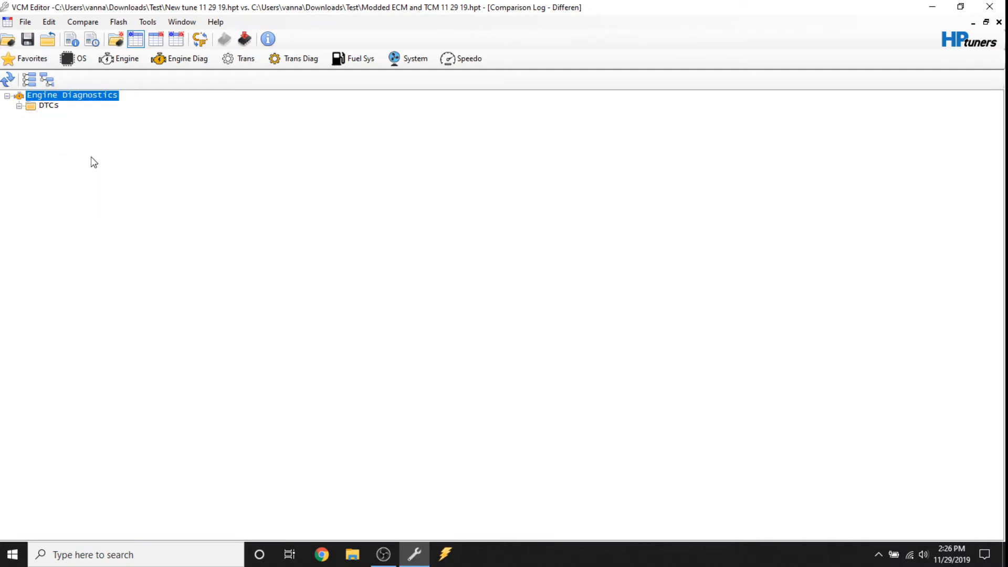
right_click(91, 94)
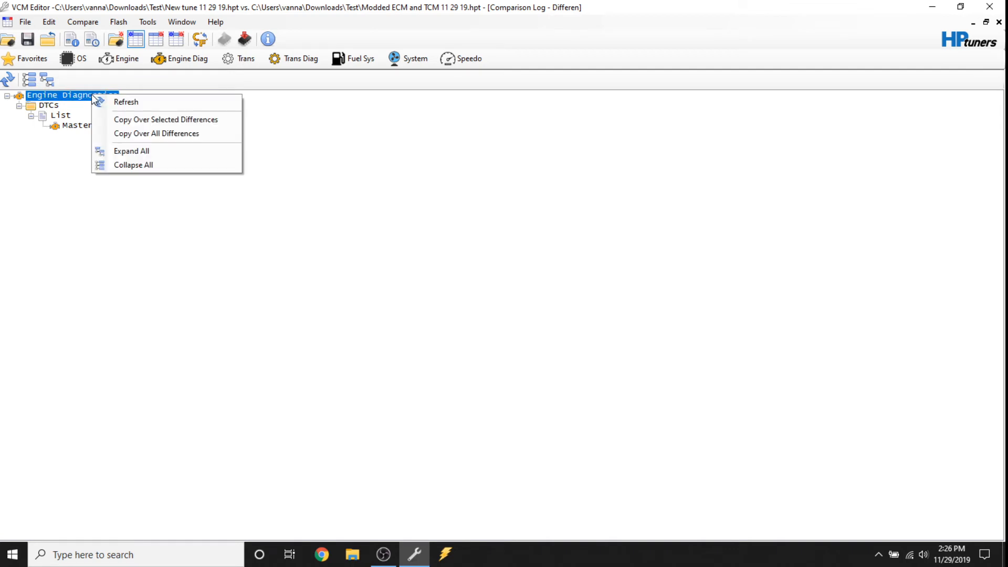
left_click(127, 119)
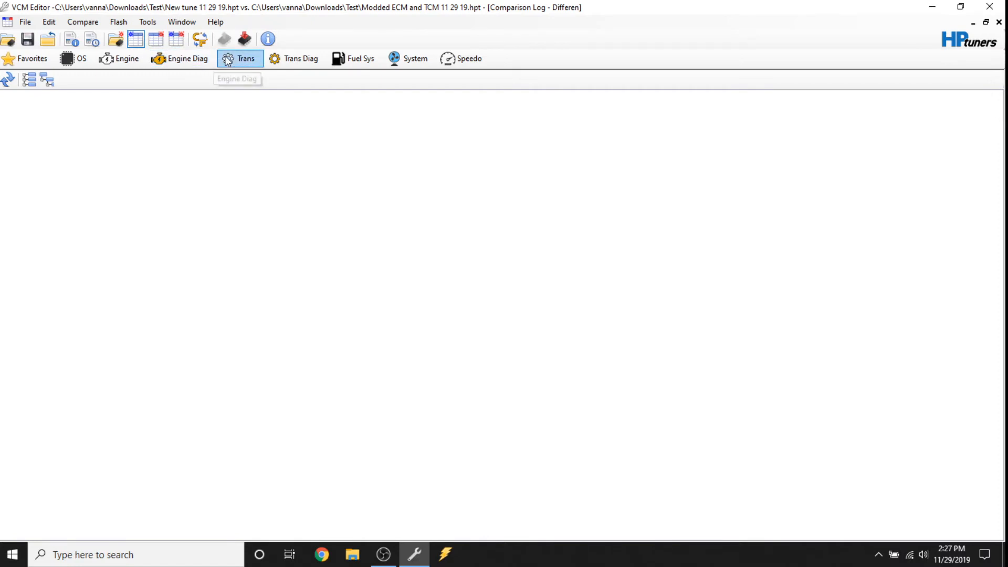
Step: Open the engine's base IAT spark advance correction table and compare its main-file, compare-file and difference views
left_click(137, 67)
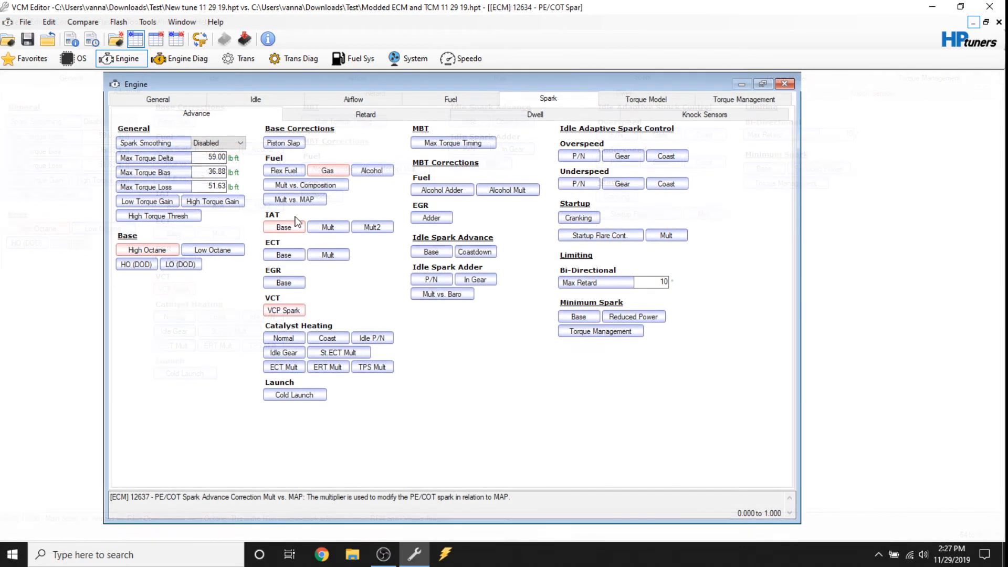
left_click(289, 223)
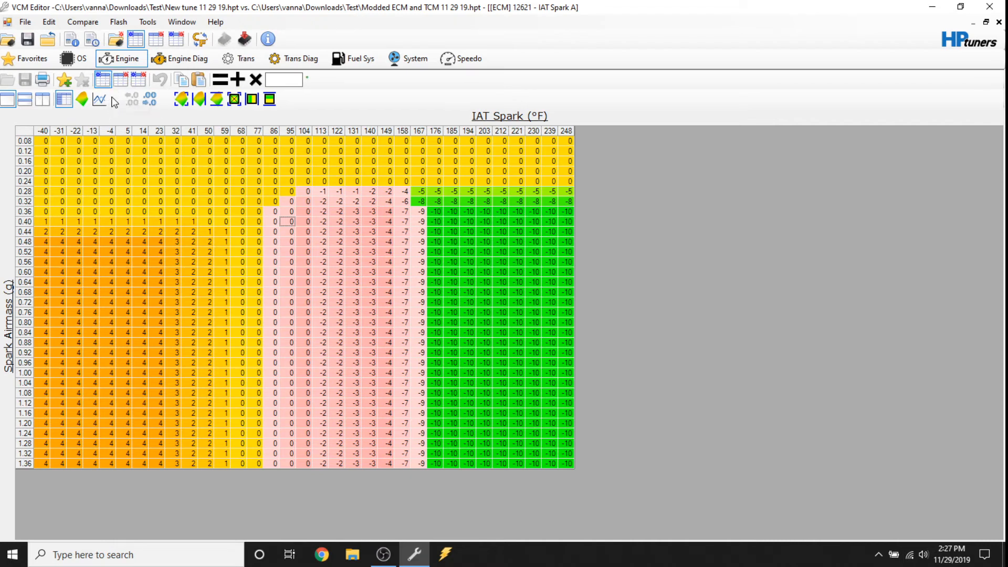
left_click(103, 81)
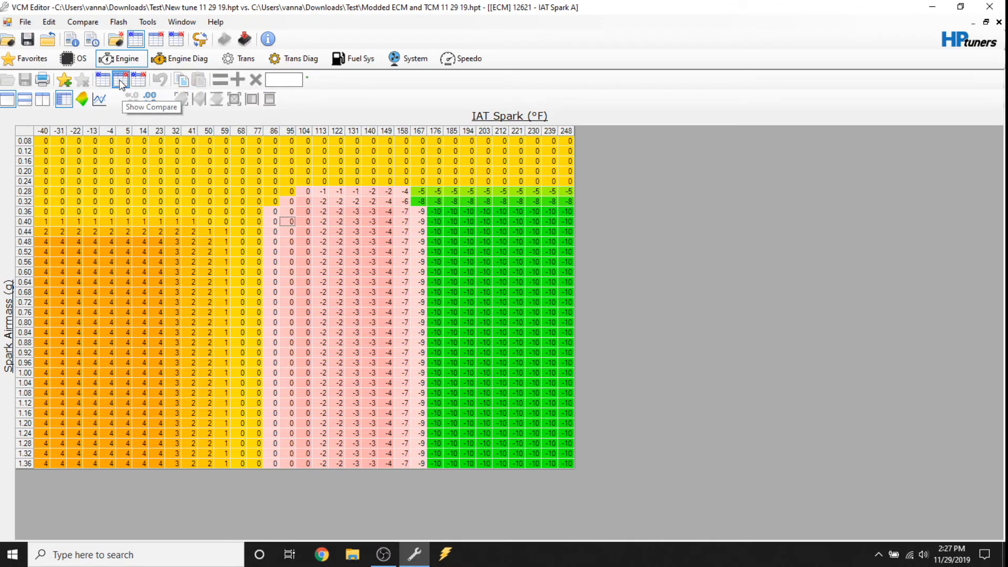
left_click(139, 84)
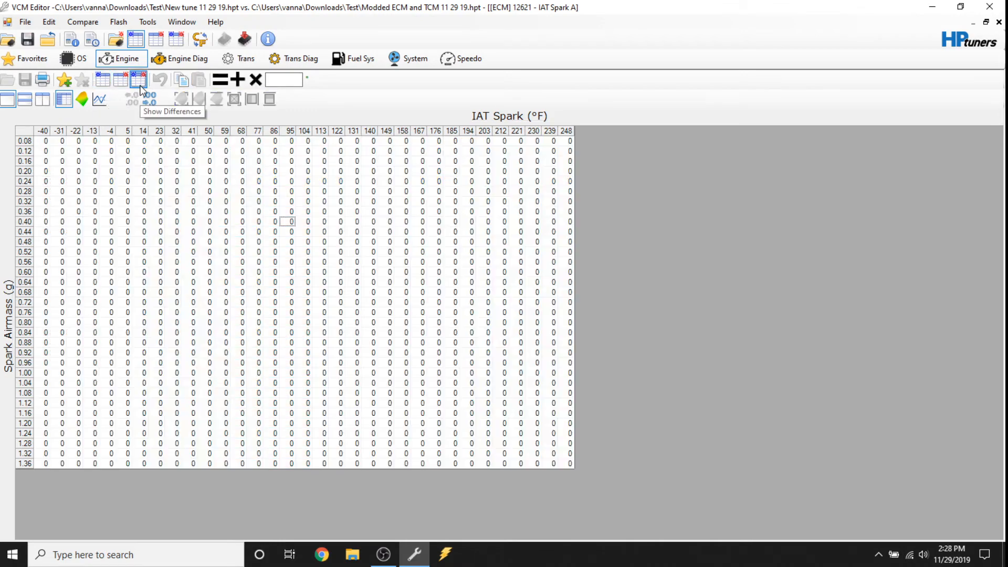
left_click(104, 81)
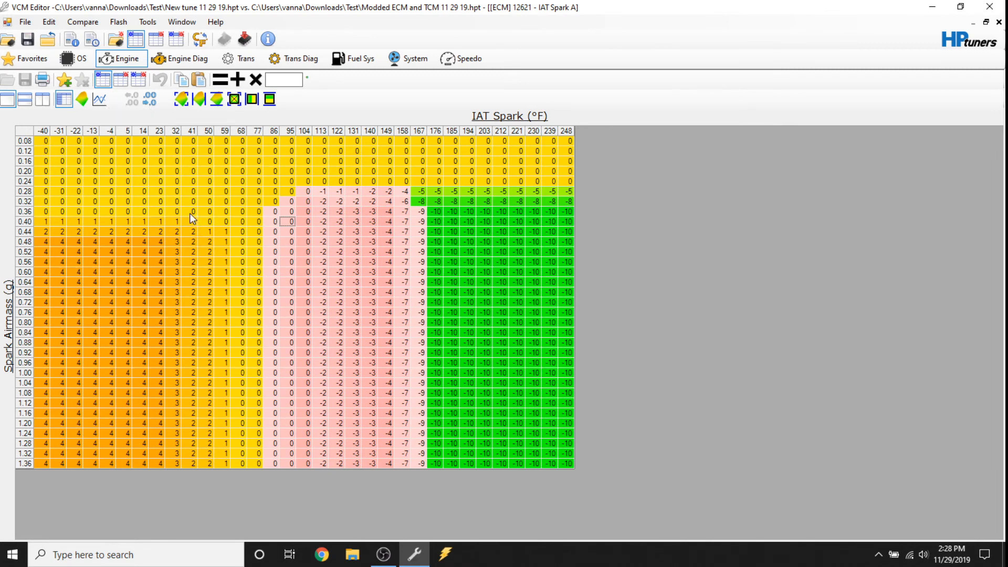
left_click(84, 26)
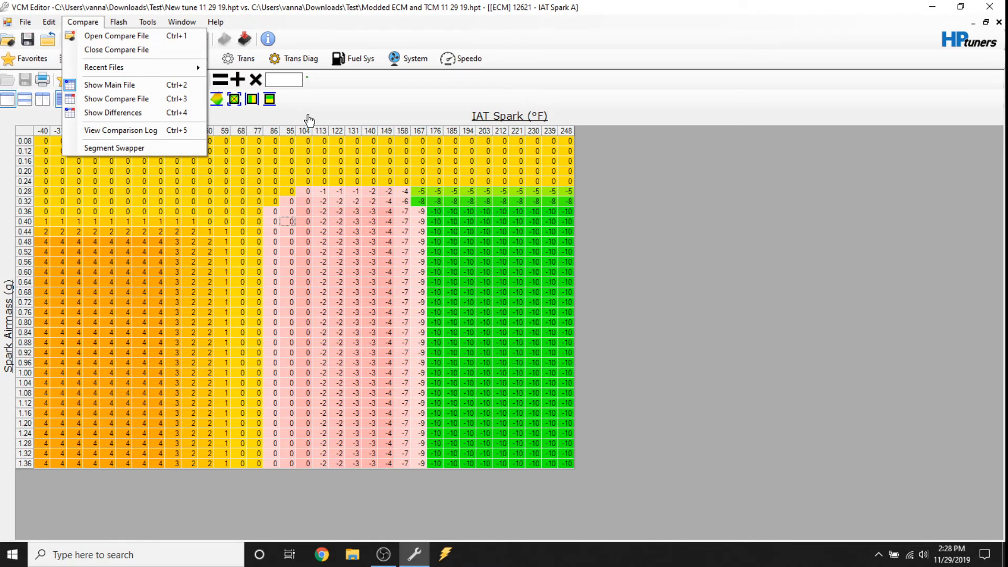
left_click(504, 164)
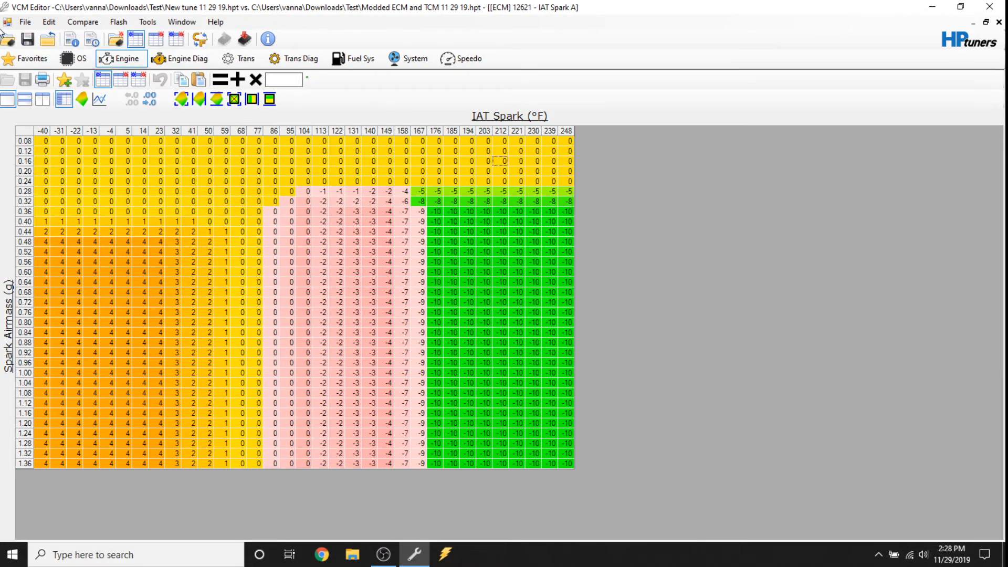
left_click(25, 24)
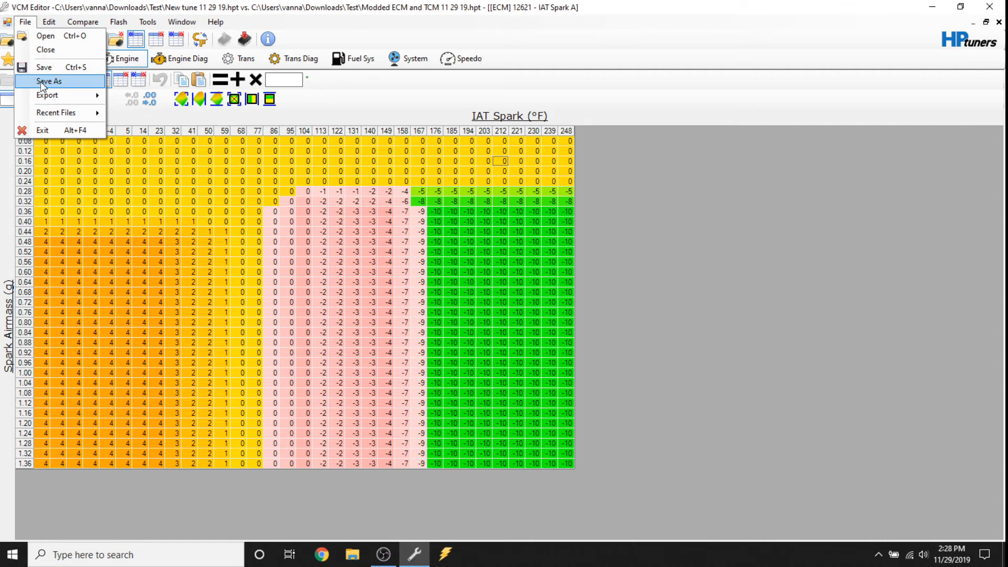
left_click(639, 224)
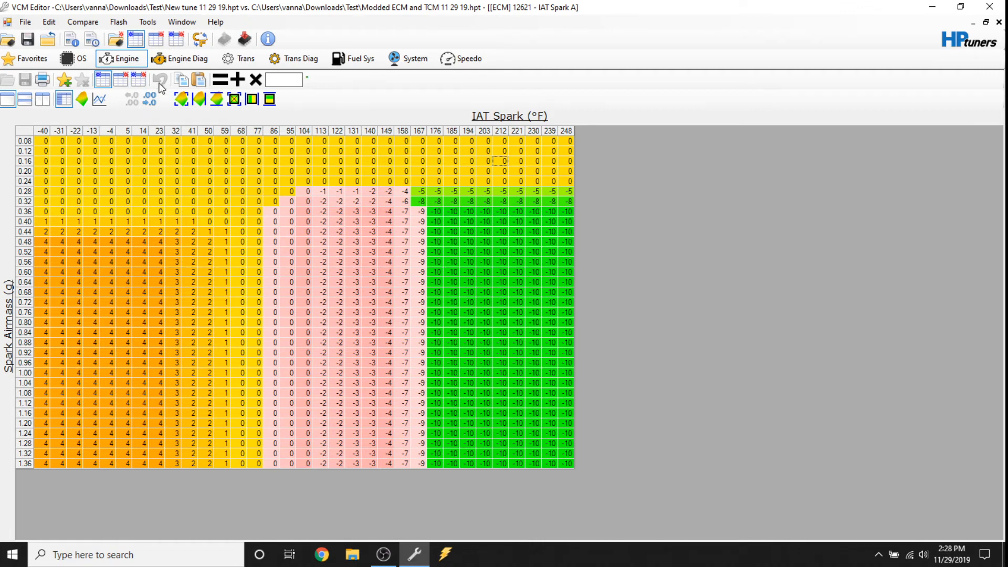
Step: Replace the IAT Spark values in the 0.28 g airmass row from 23 to 113 °F with 2
left_click_drag(163, 192, 324, 192)
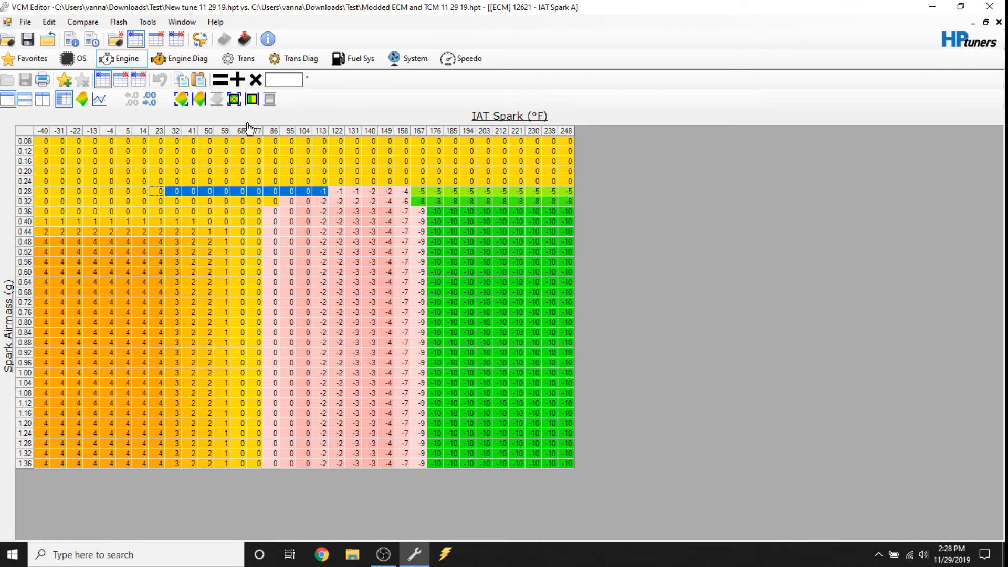
left_click(277, 80)
type("2")
left_click(323, 192, "shift")
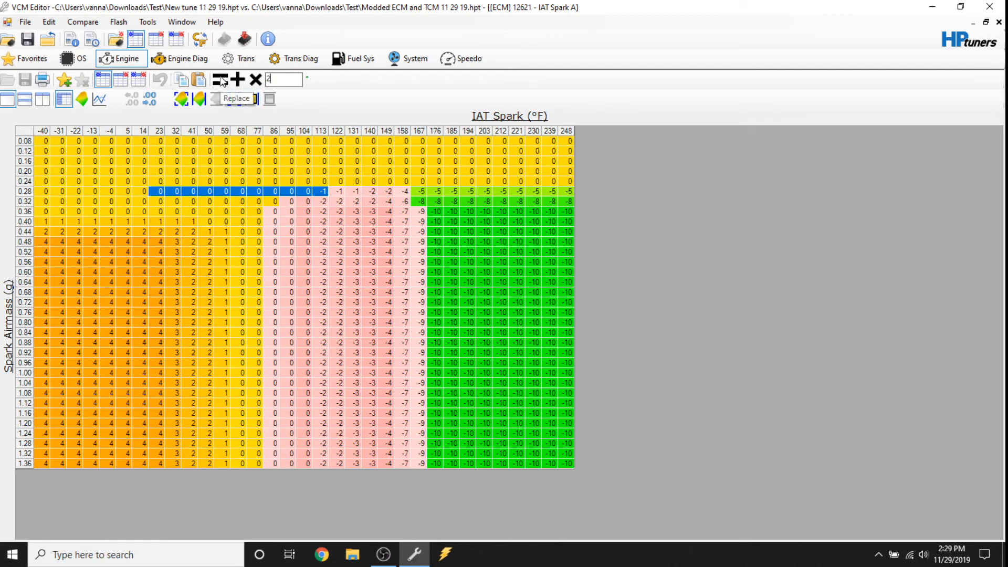
left_click(221, 80)
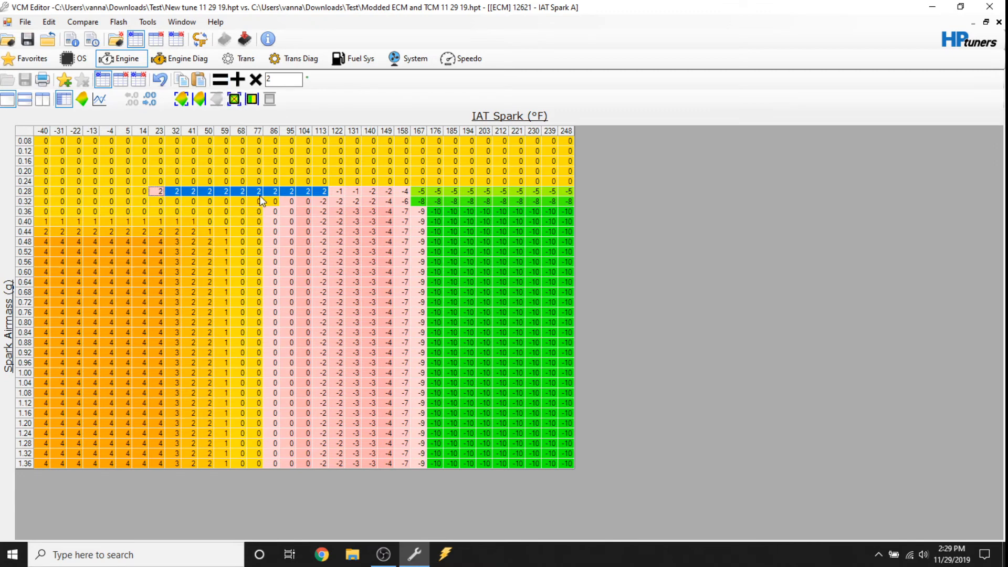
Step: Check the edited IAT Spark row in the compare-file, main-file and difference views, and undo the replacement
left_click(127, 79)
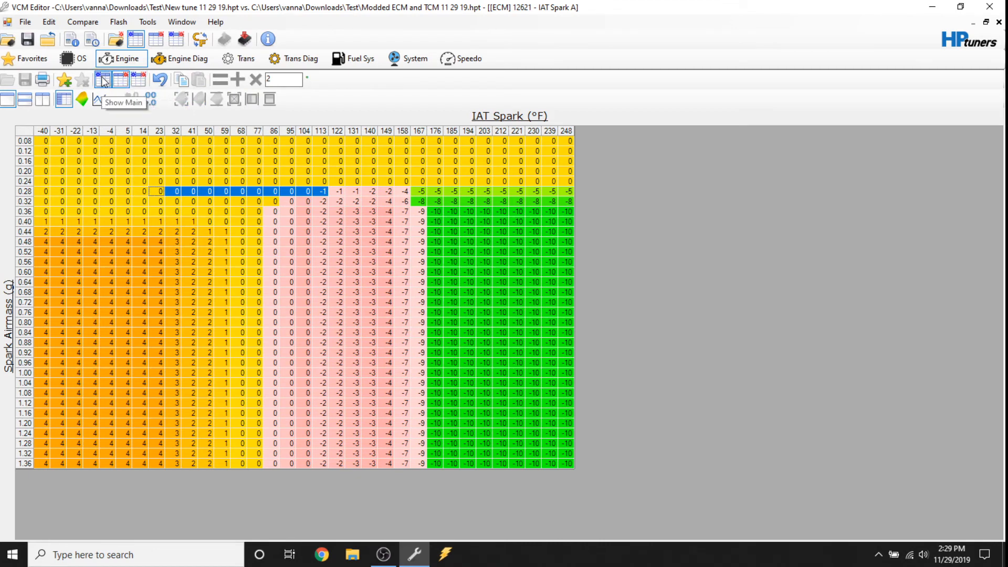
left_click(104, 80)
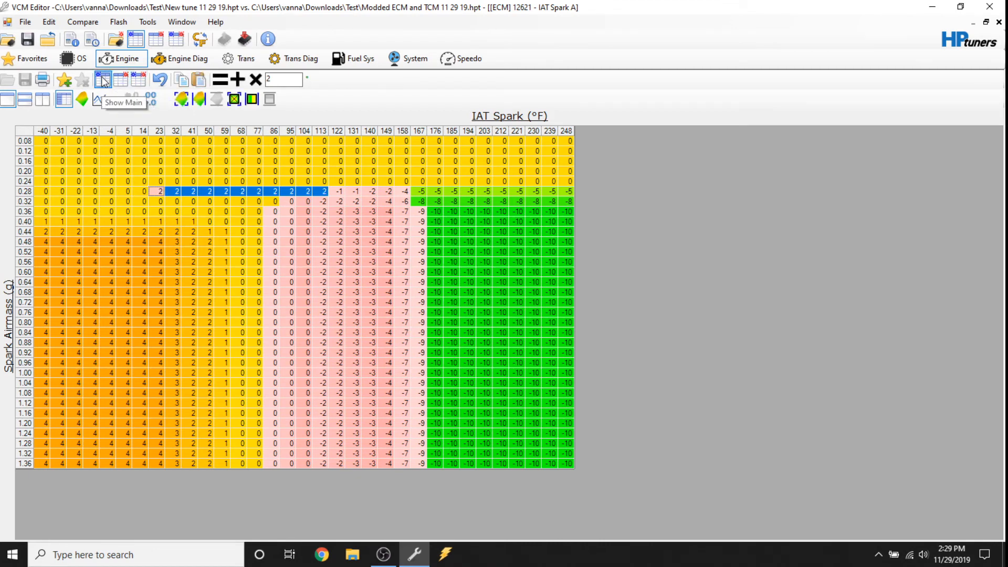
left_click(144, 84)
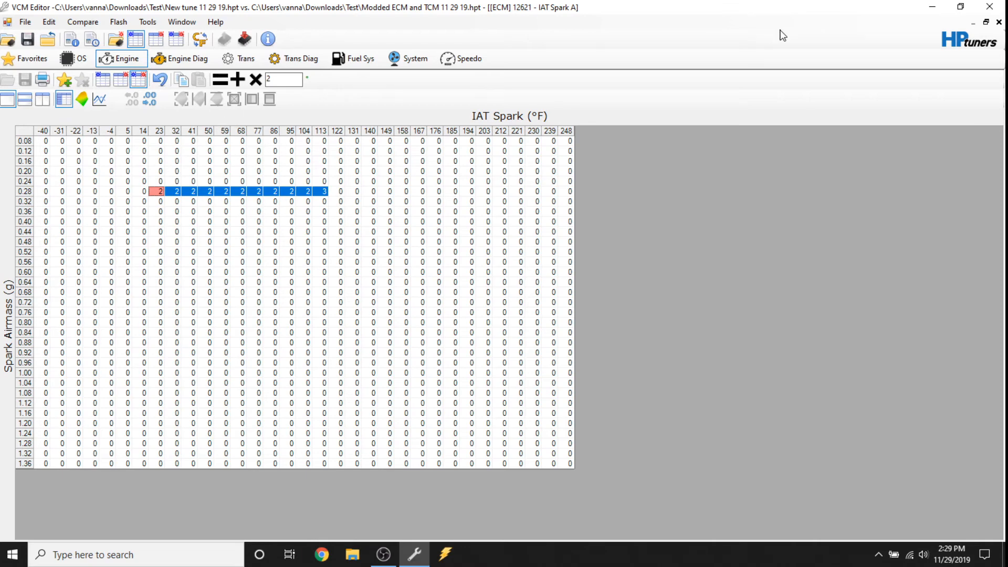
left_click(89, 22)
left_click(107, 126)
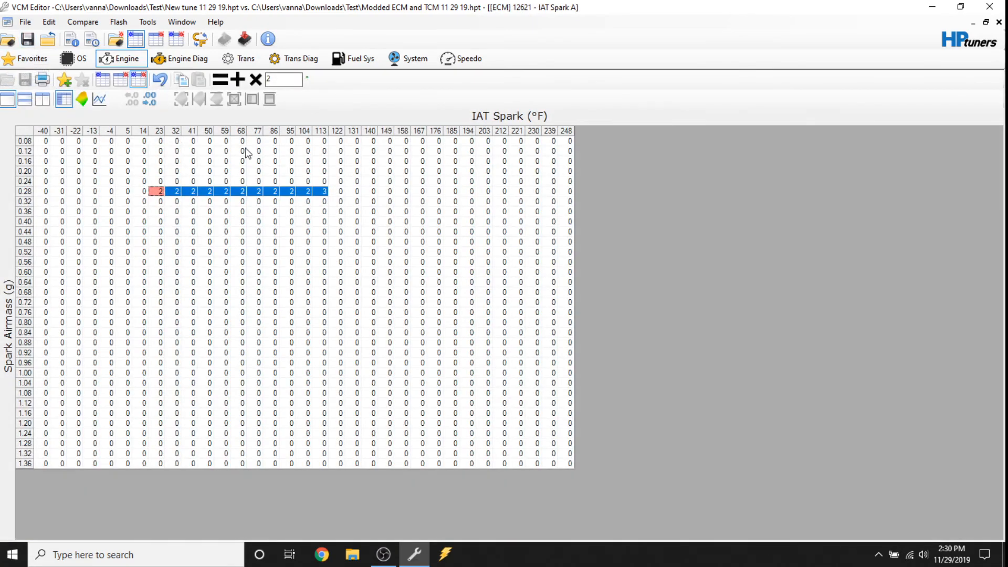
left_click(161, 81)
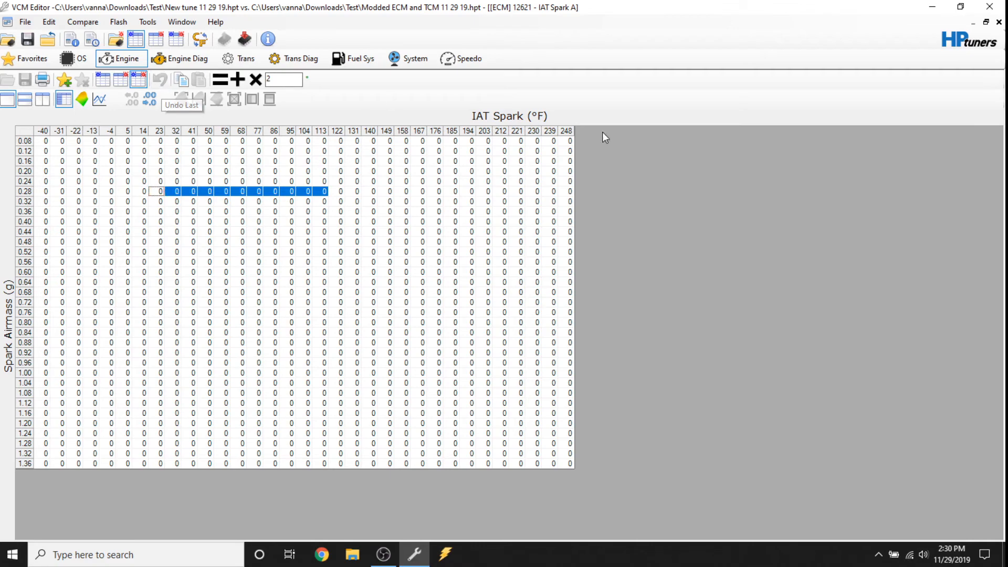
Step: Close the IAT Spark table and the Engine window, and save the new tune file
left_click(998, 22)
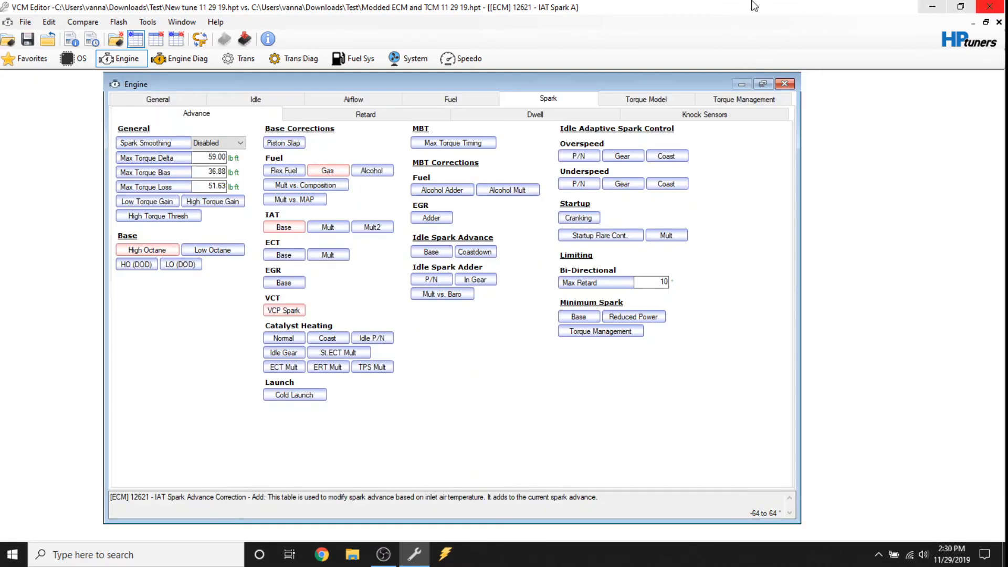
left_click(792, 83)
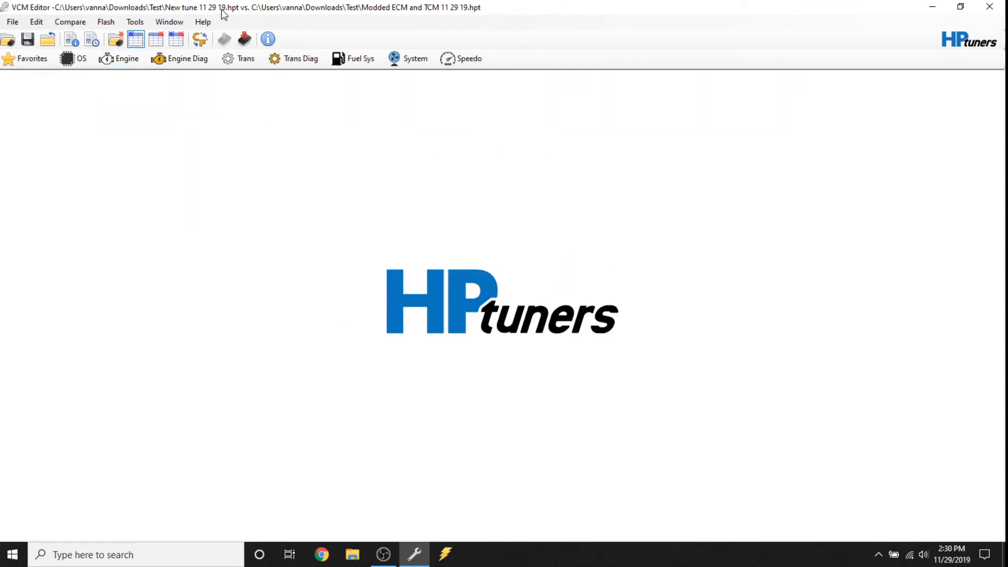
left_click(32, 45)
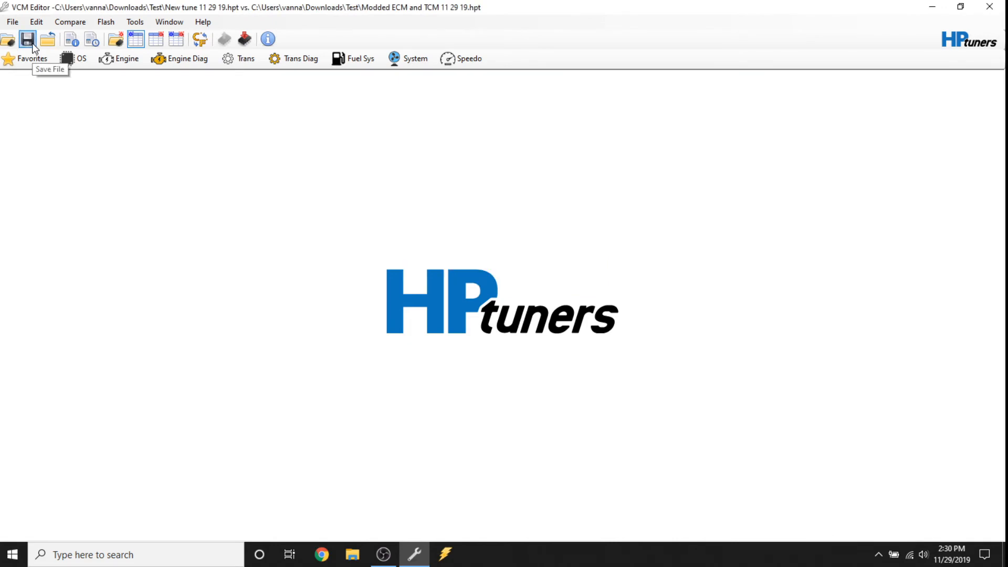
Step: Open the Stock ECM and TCM 7 29 2019 tune as the compare file
left_click(64, 21)
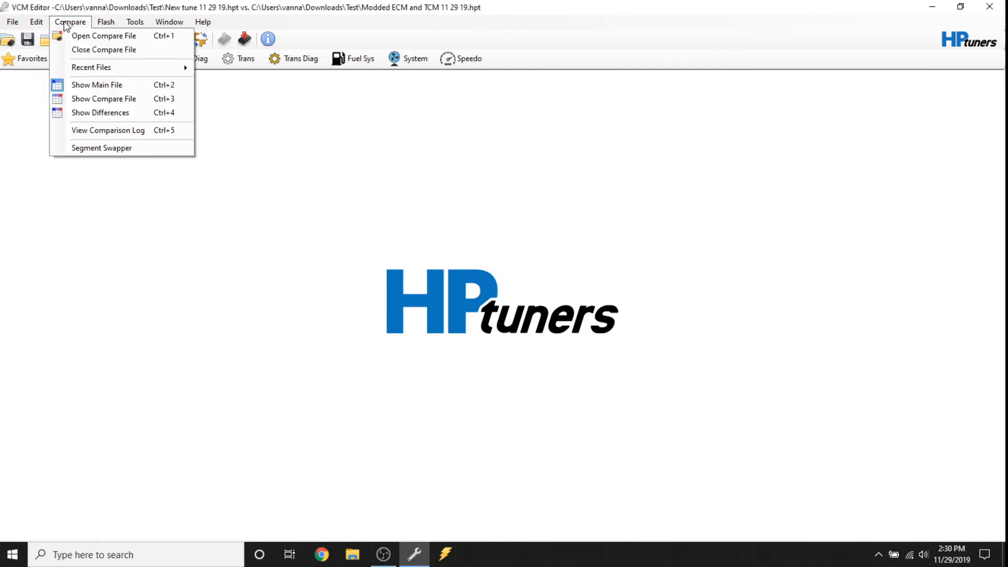
left_click(94, 38)
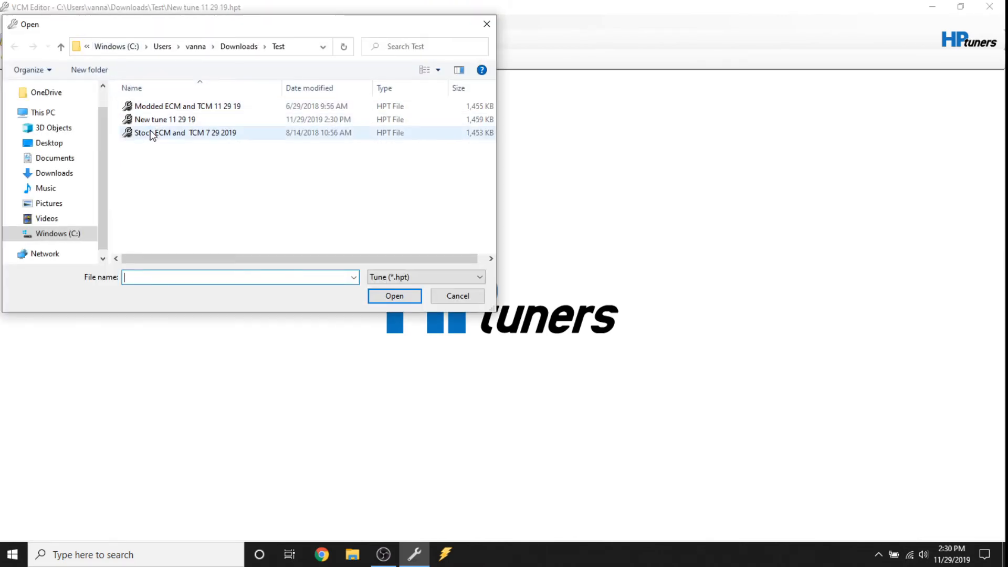
left_click(152, 133)
left_click(395, 296)
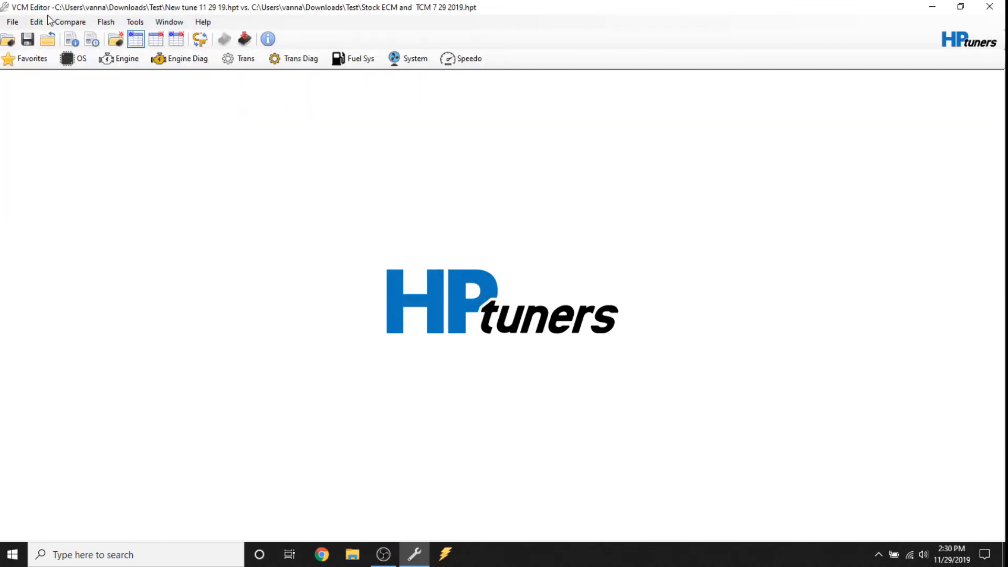
Step: View the Comparison Log between the new tune and the stock file, and close it
left_click(69, 23)
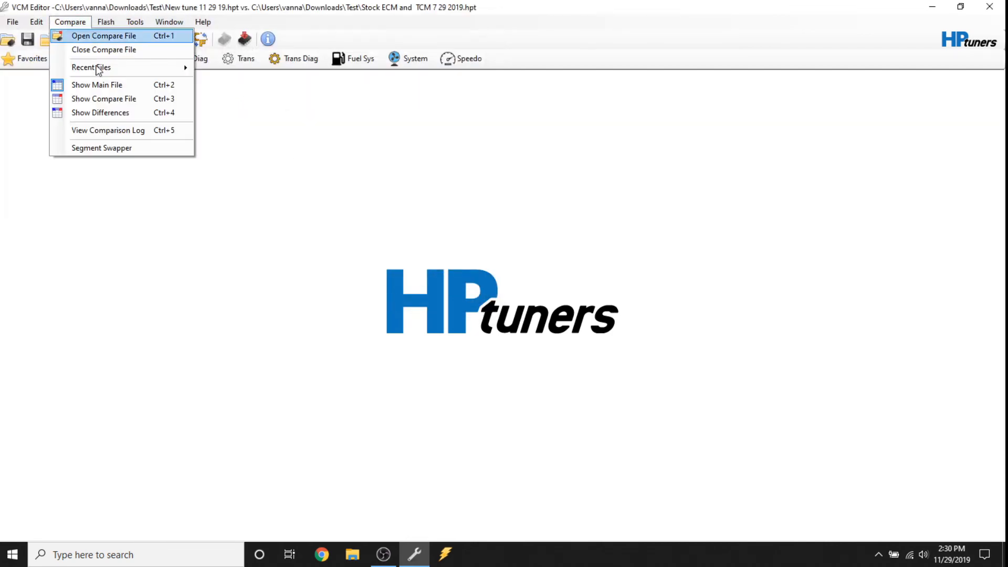
left_click(117, 135)
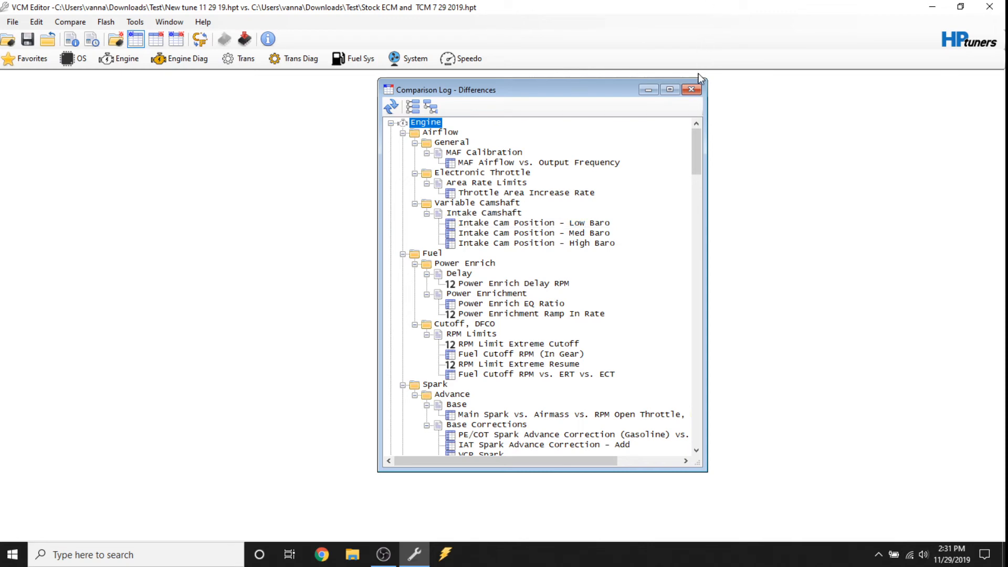
left_click(691, 89)
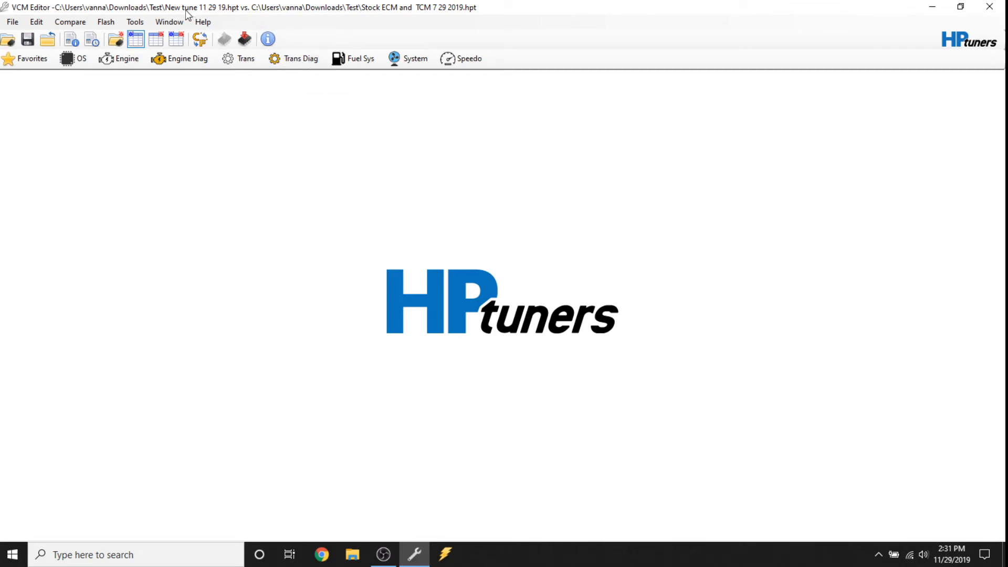
Step: Set both the E38 ECM and the T43 TCM to Write Entire, try to write the new tune, and close the Vehicle Writer
left_click(246, 40)
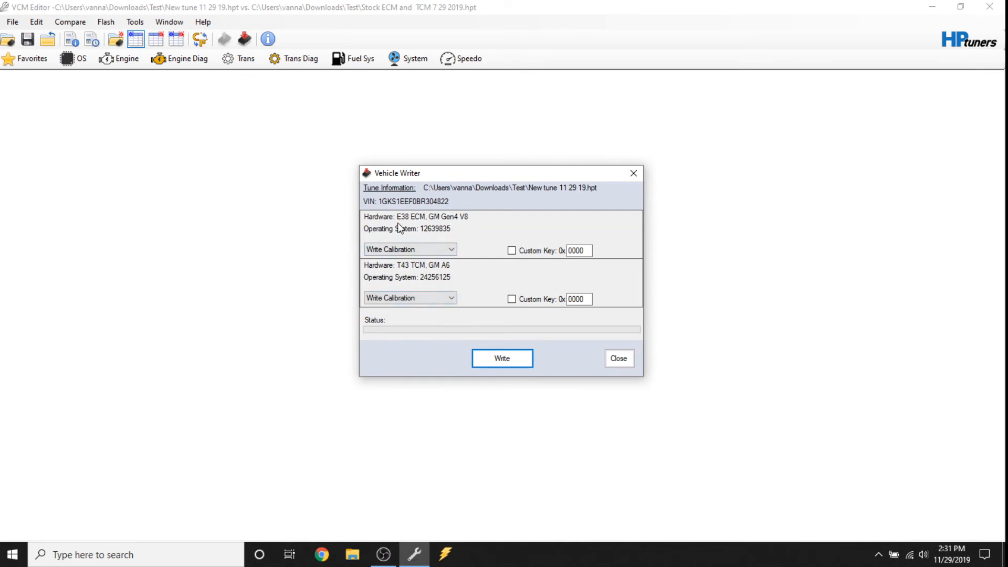
left_click(450, 250)
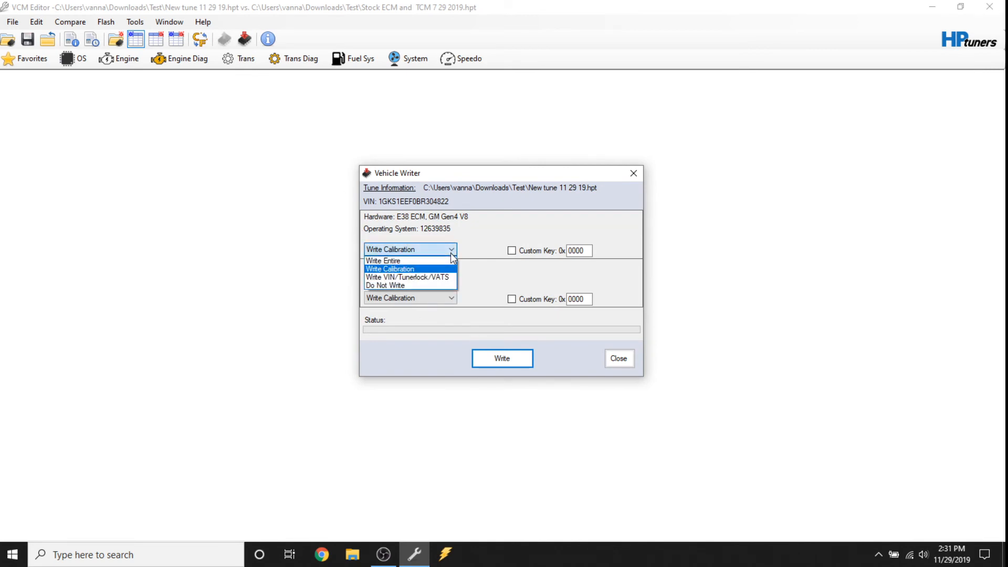
left_click(447, 261)
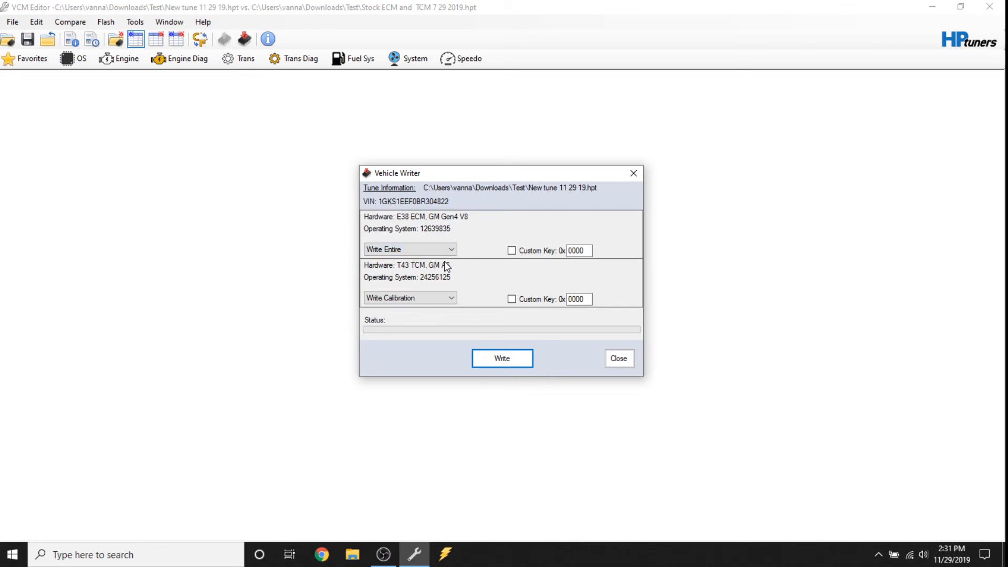
left_click(452, 298)
left_click(434, 309)
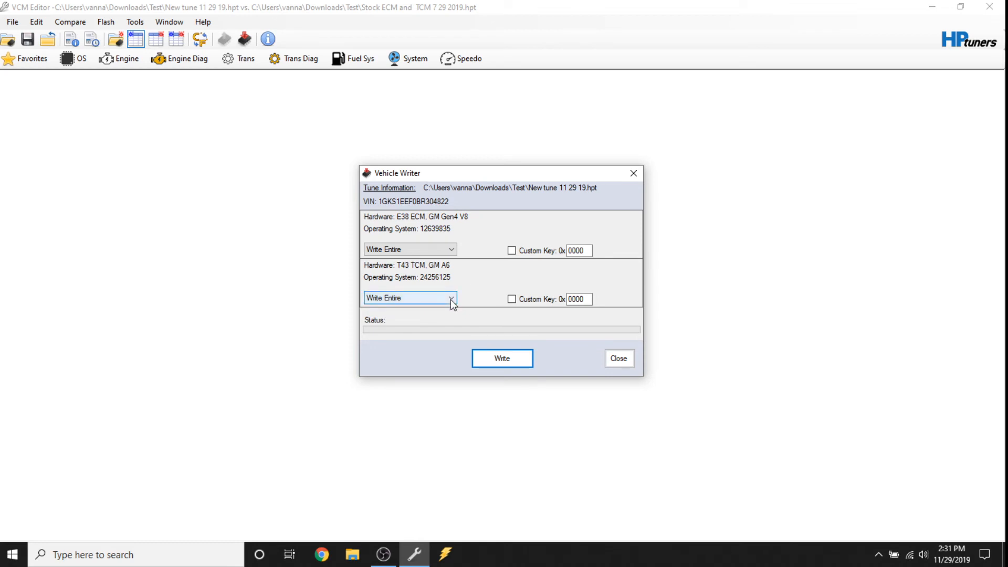
left_click(451, 299)
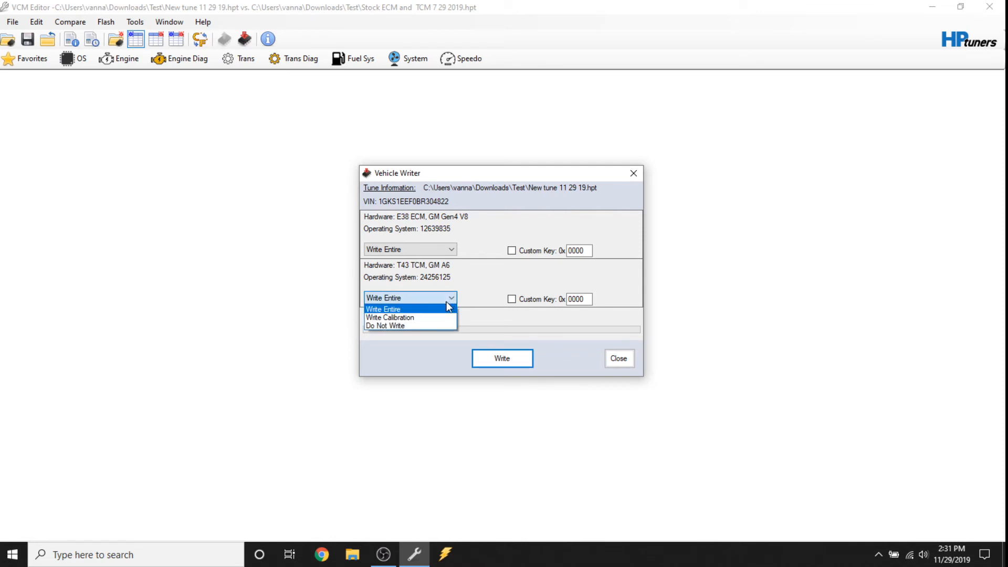
left_click(473, 283)
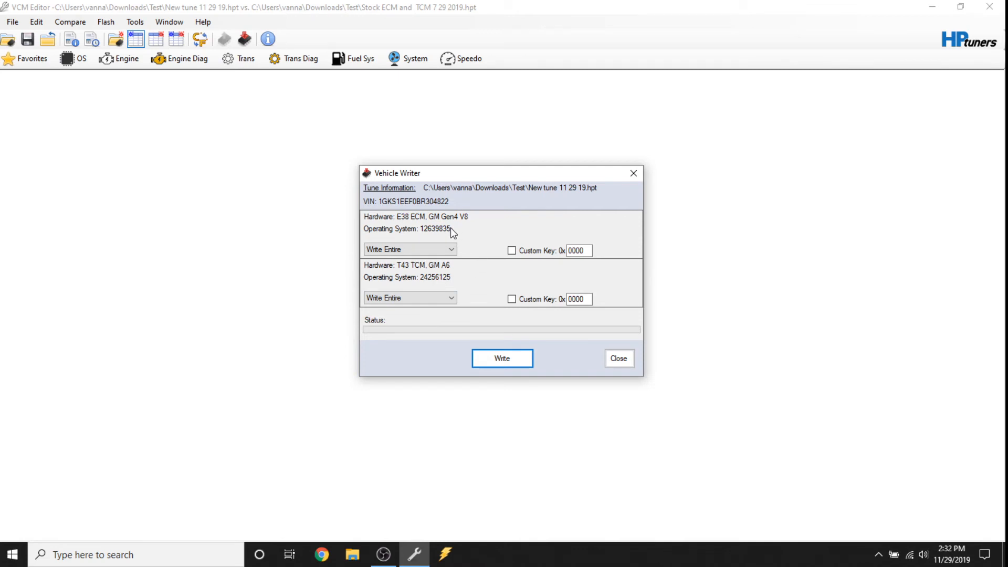
left_click(486, 356)
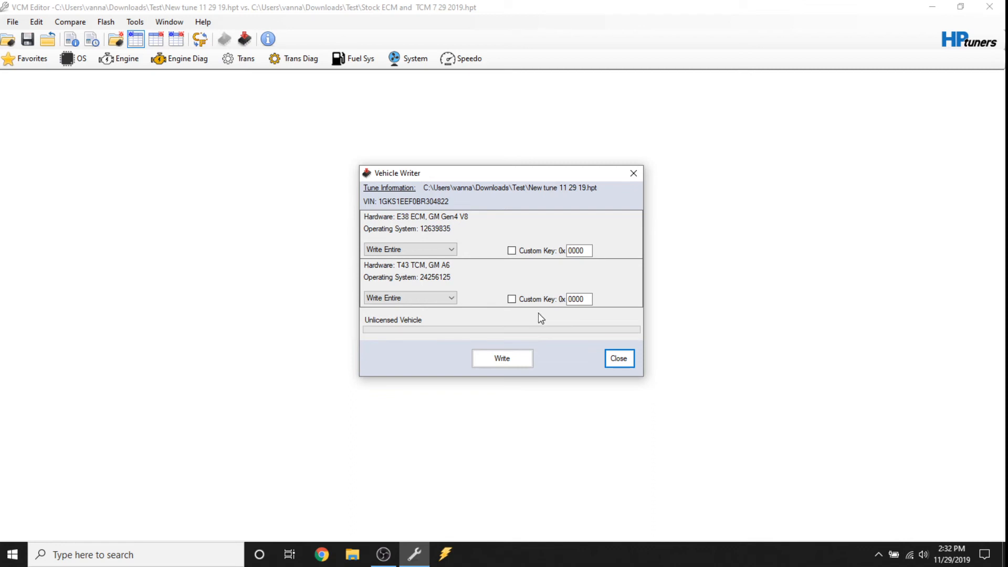
left_click(618, 360)
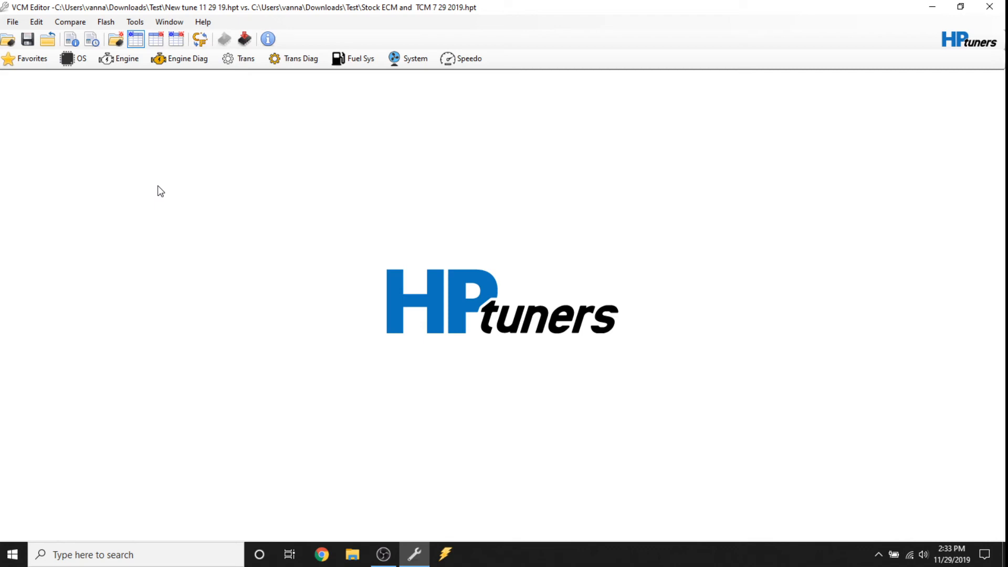
Step: Review the new tune's overview and controller details in Tune Details, and close the window
left_click(36, 22)
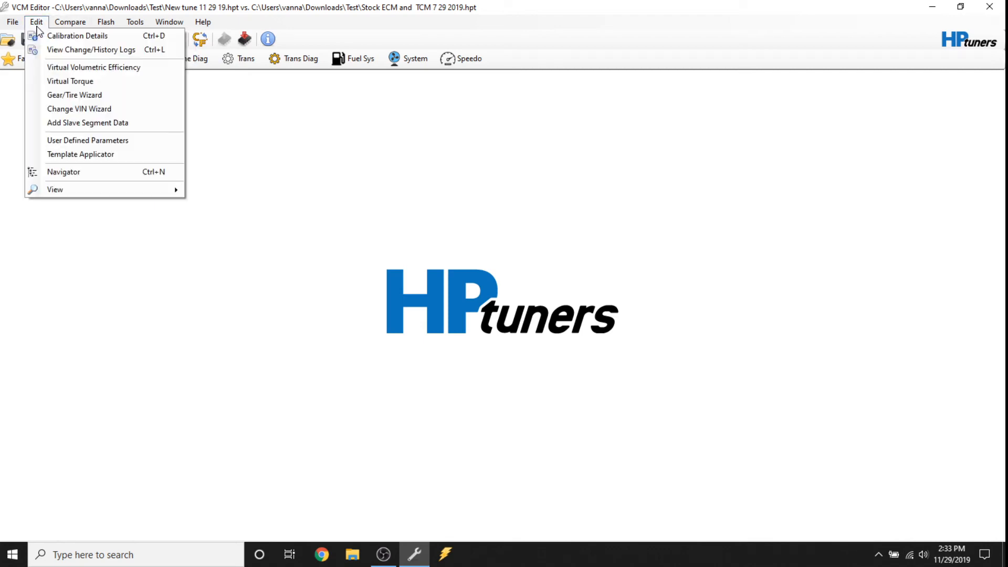
left_click(51, 35)
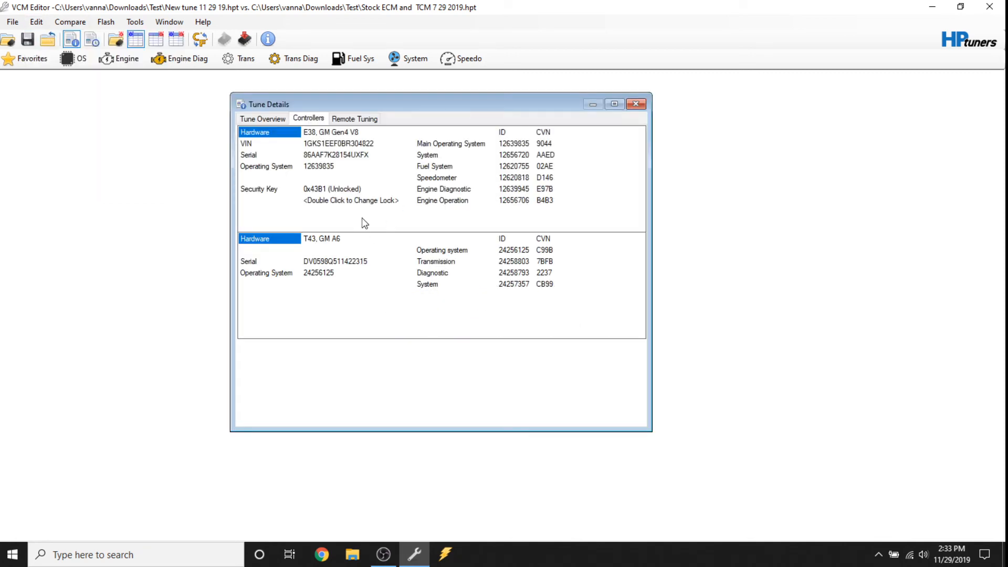
left_click(636, 104)
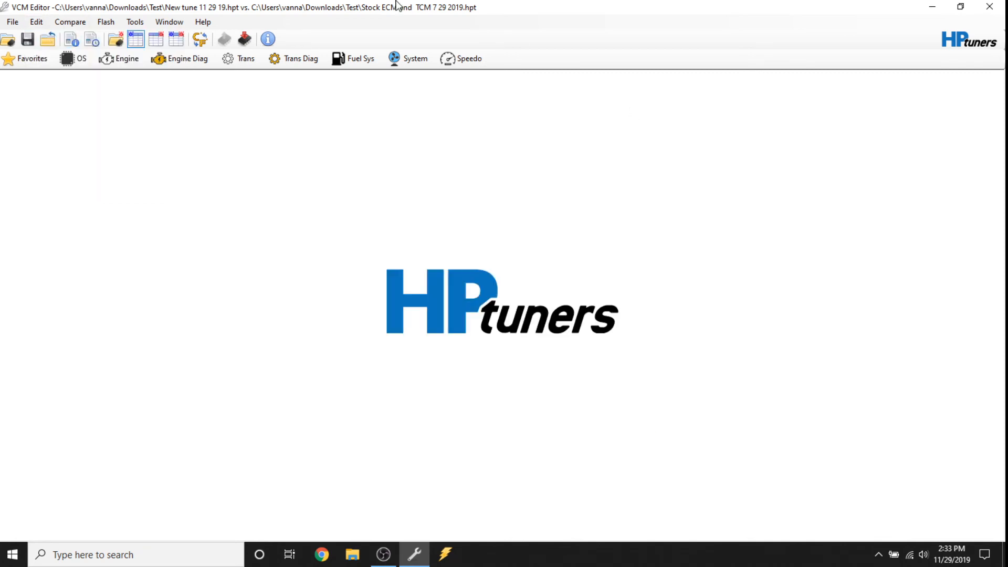
left_click(70, 42)
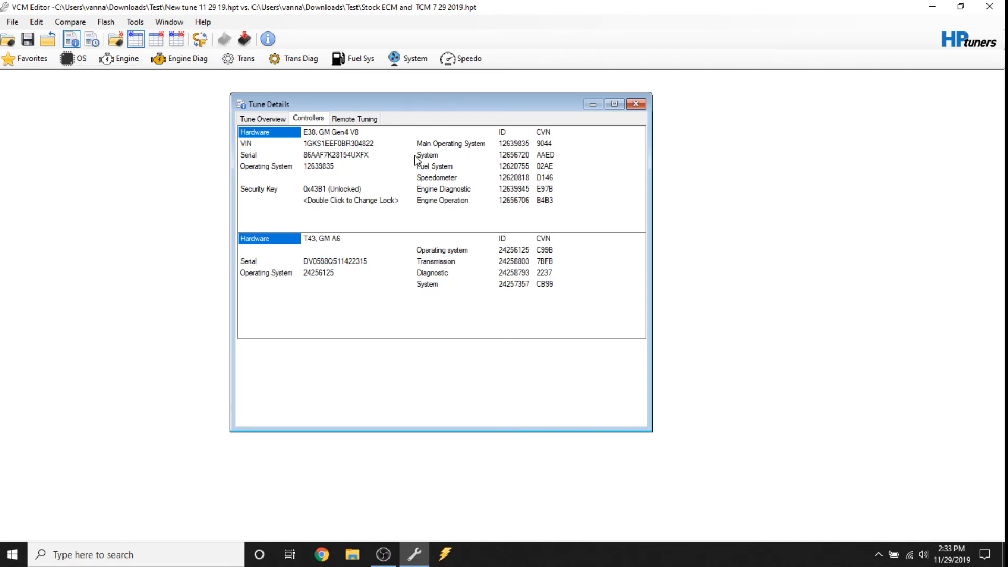
left_click(248, 121)
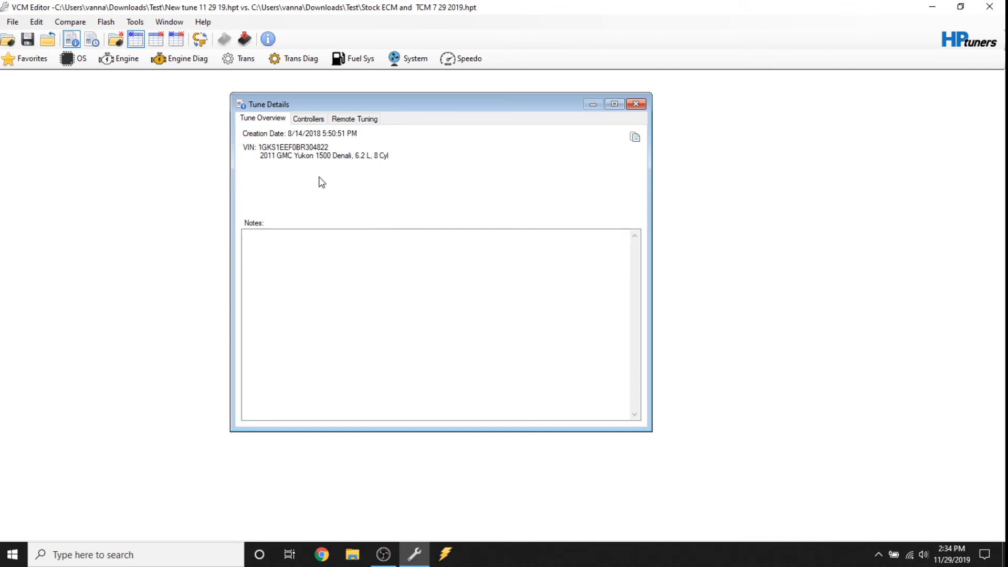
left_click(318, 120)
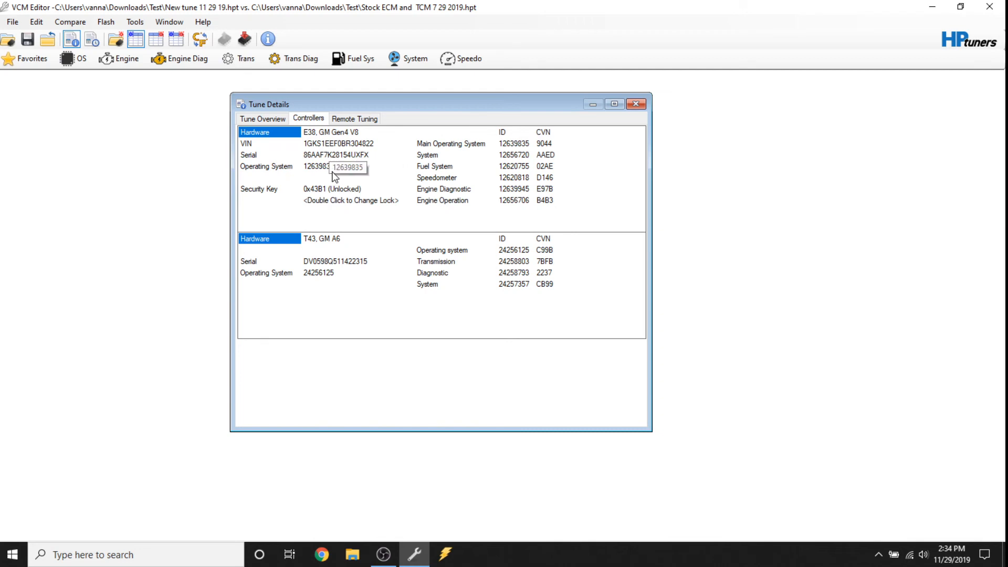
left_click(364, 167)
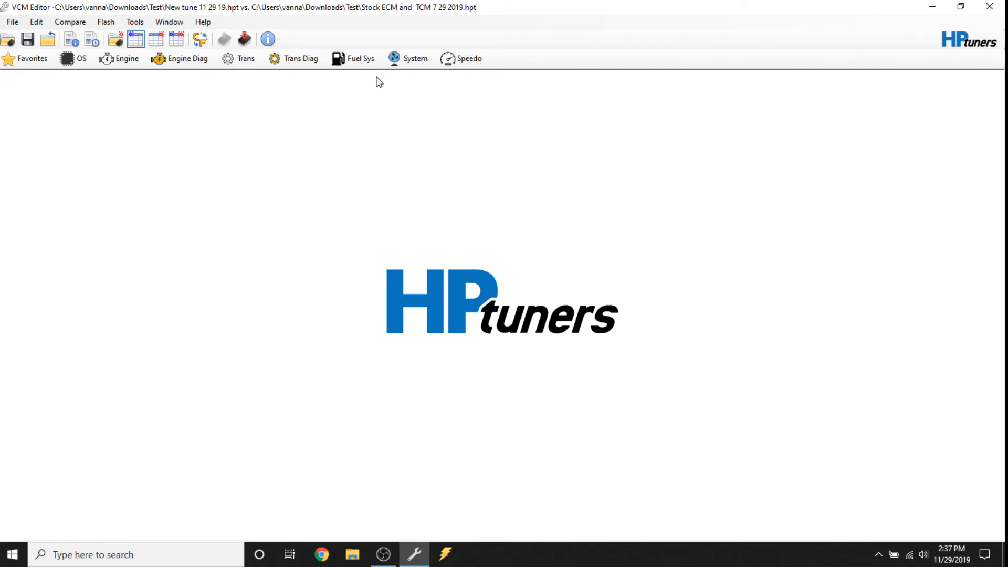
Step: Gather the VCM Suite information to view the device's credits and license slots, and close it
left_click(267, 40)
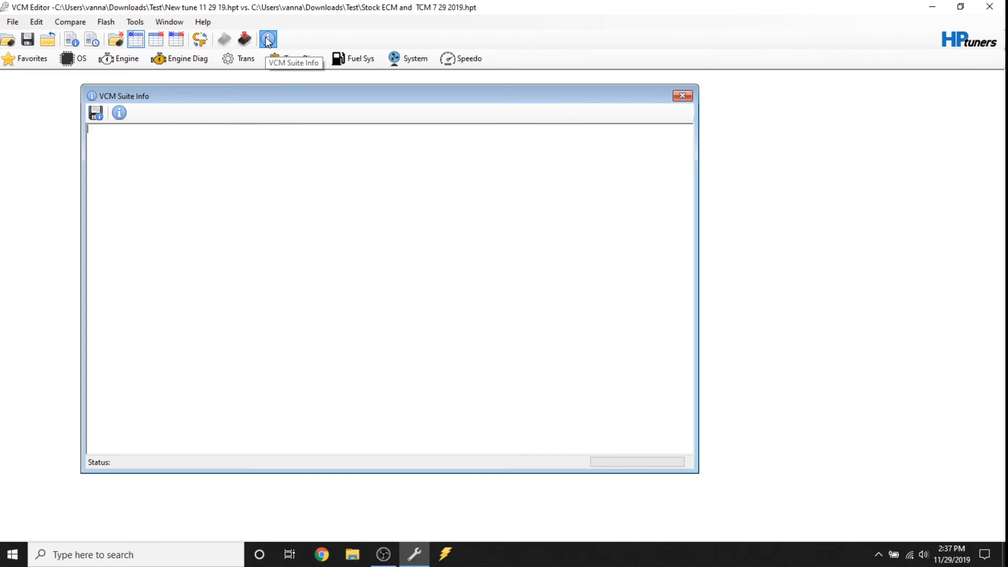
left_click(119, 113)
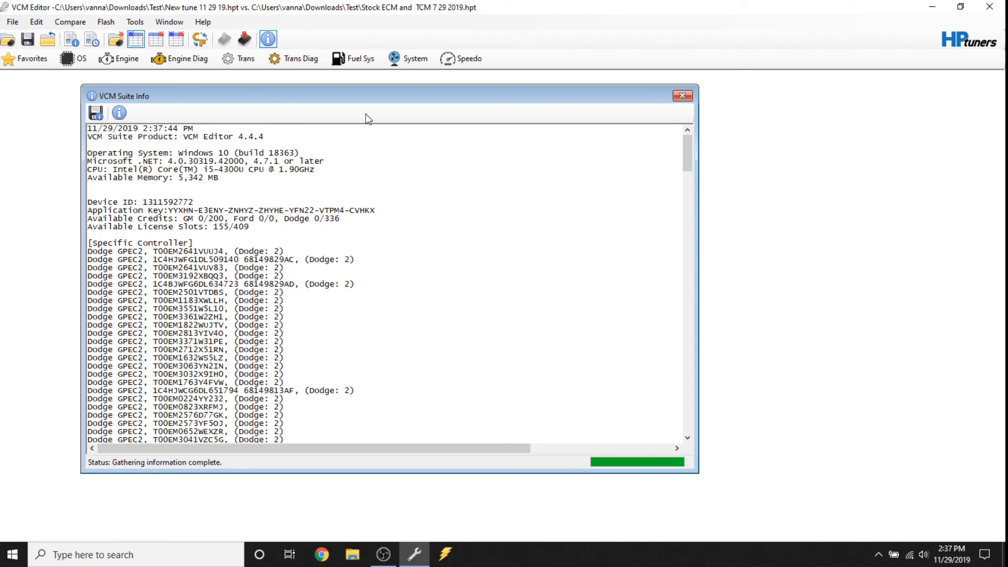
left_click(683, 97)
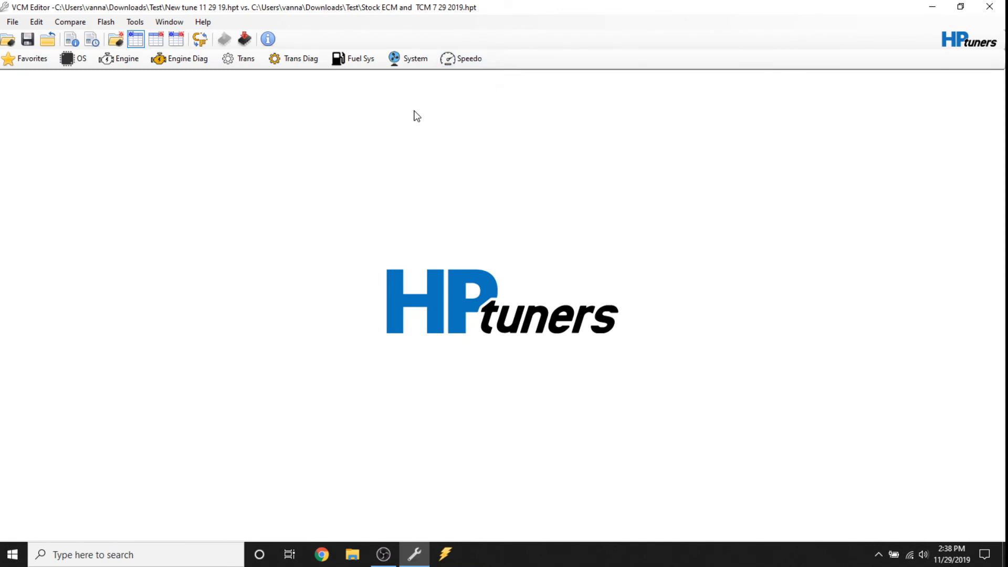
Step: Look over the saved stock, modded and new tune files in the Test folder without opening any of them
left_click(8, 39)
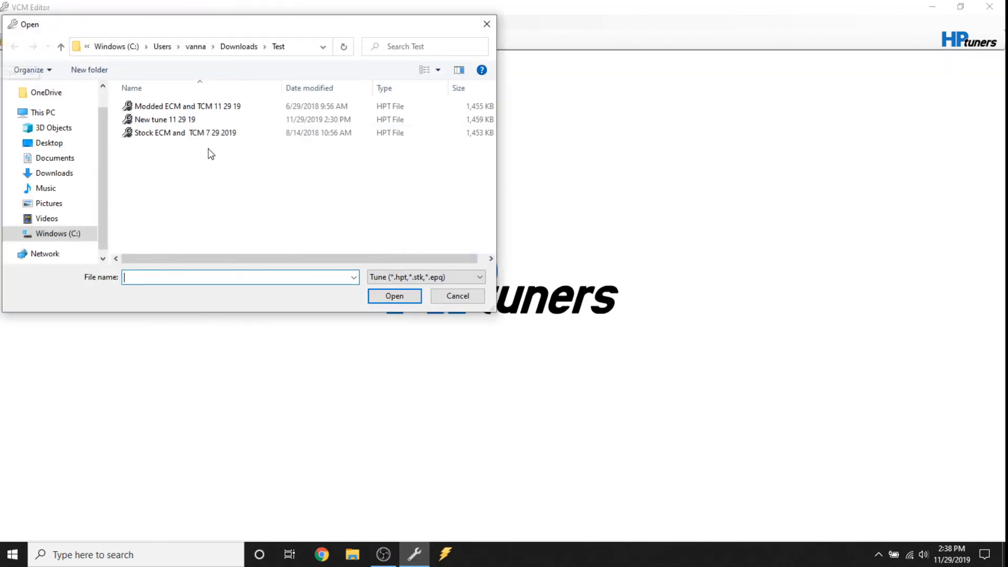
left_click(145, 134)
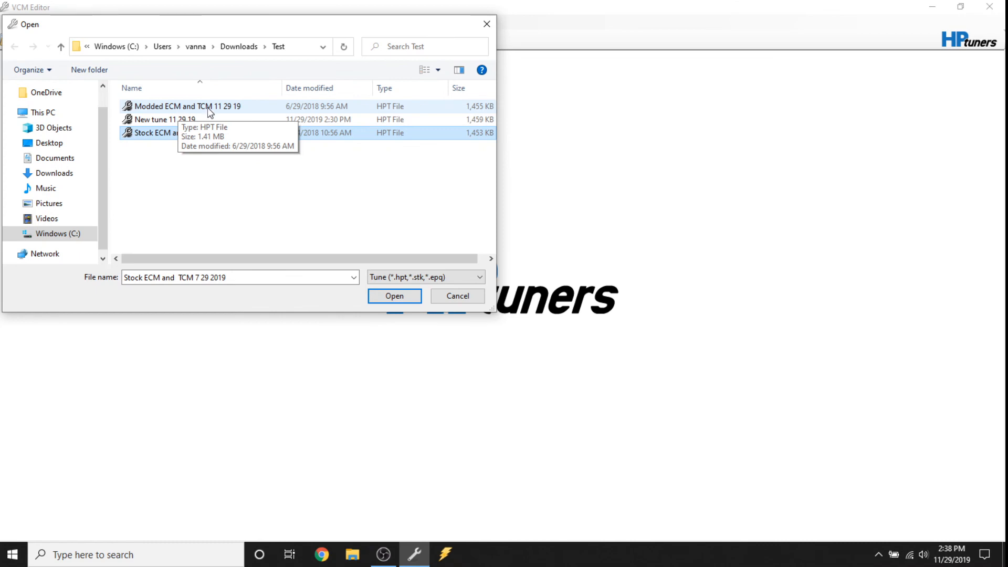
left_click(462, 298)
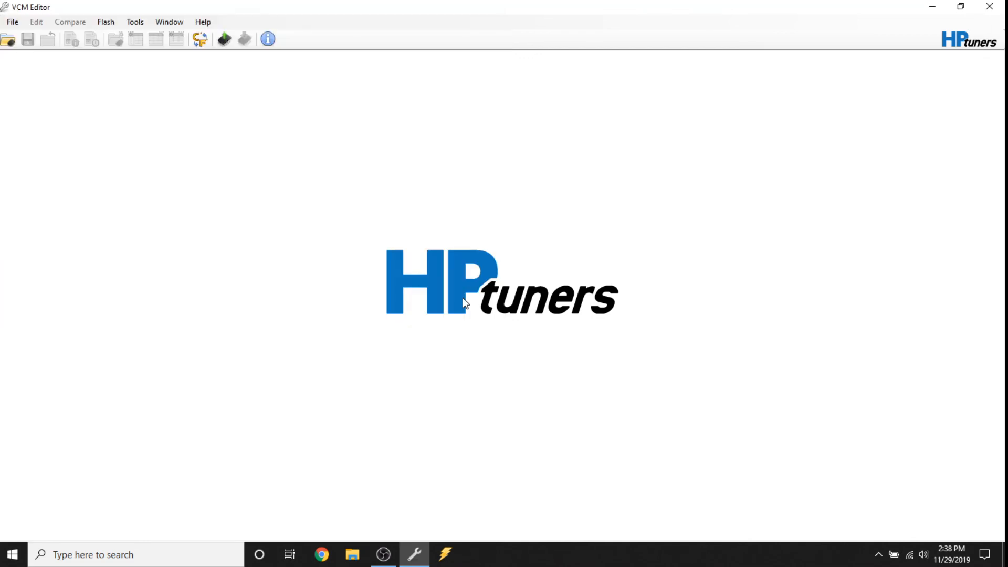
Step: Switch to VCM Scanner, close the Graph display, and narrow the Channels list to enlarge the gauges and chart
left_click(442, 559)
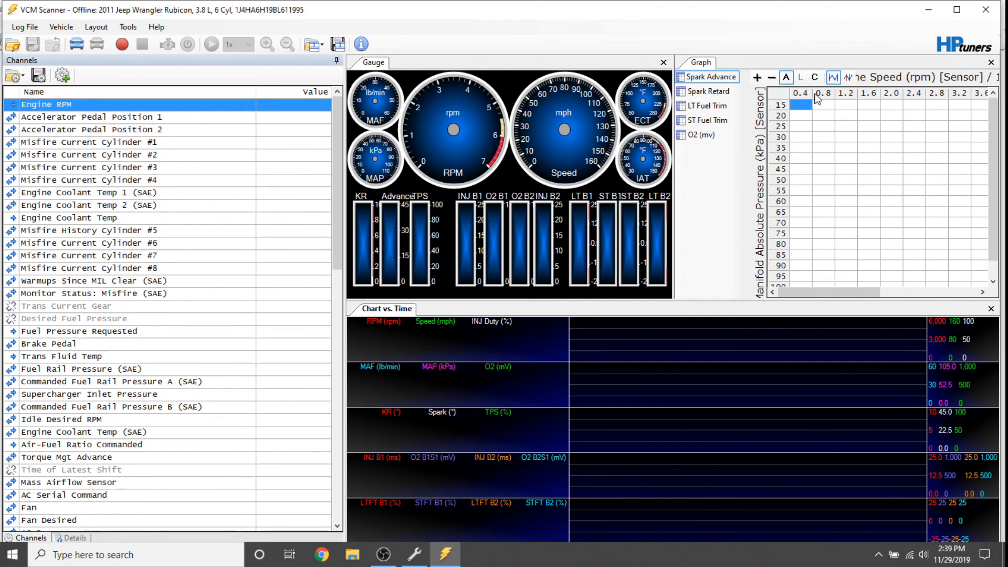
left_click(991, 62)
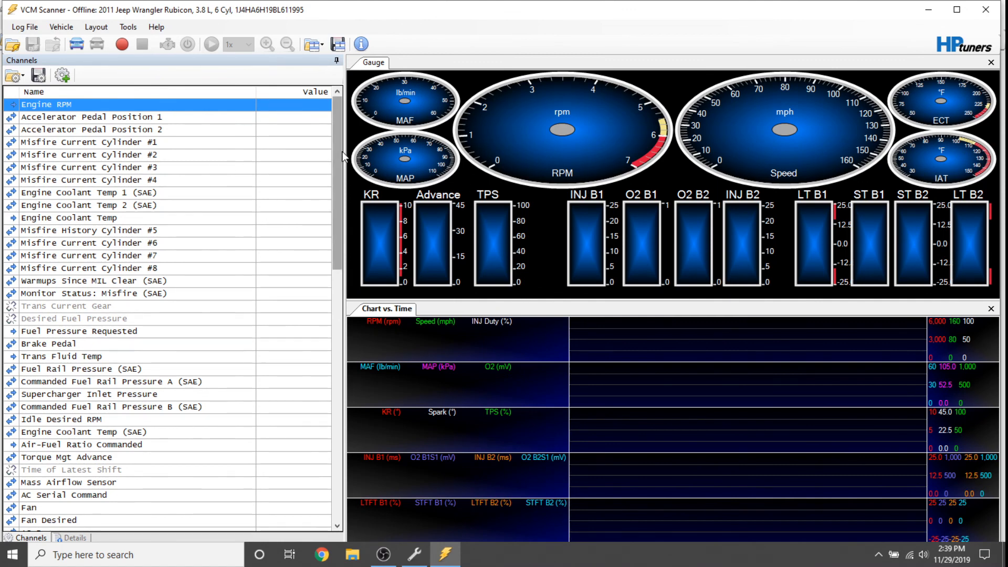
left_click_drag(345, 163, 176, 167)
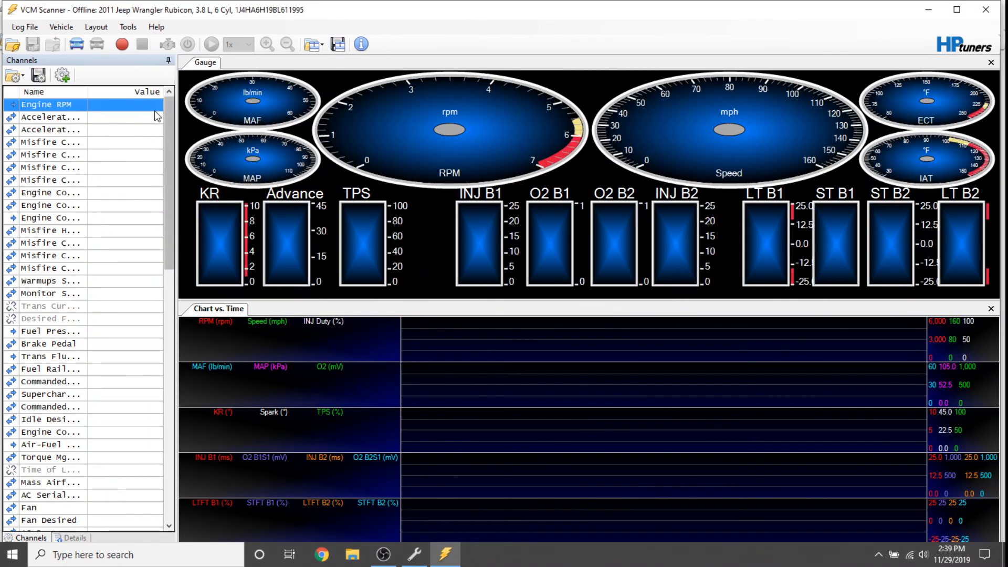
Step: Record a short live data log from the vehicle, look through the channel values, and stop the recording
left_click(120, 44)
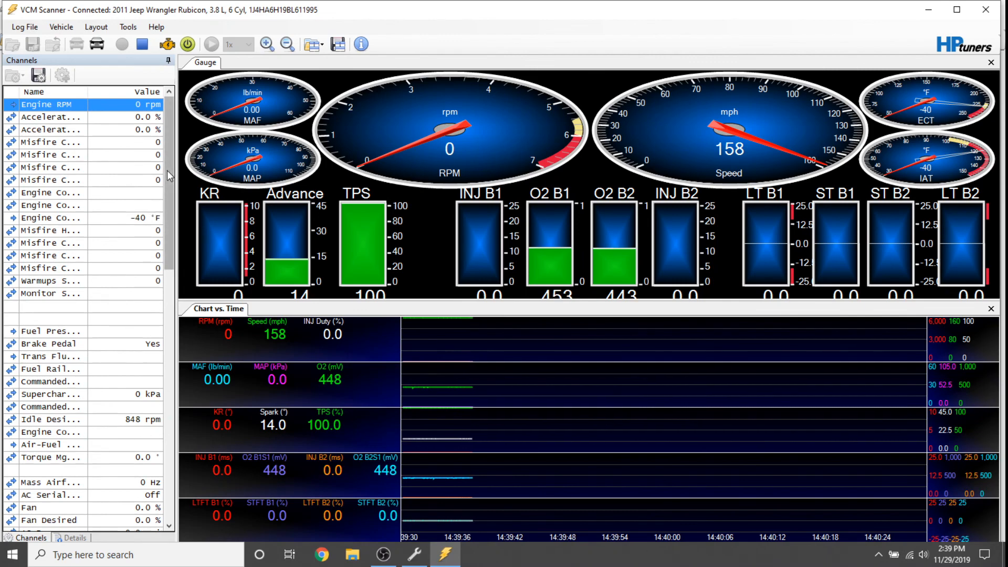
scroll(168, 179, "down", 5)
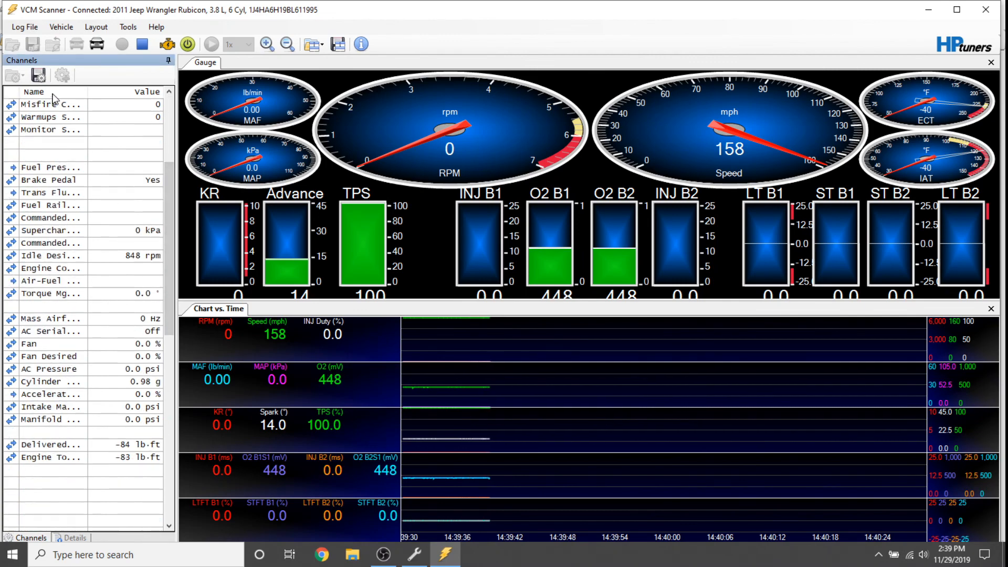
left_click(142, 46)
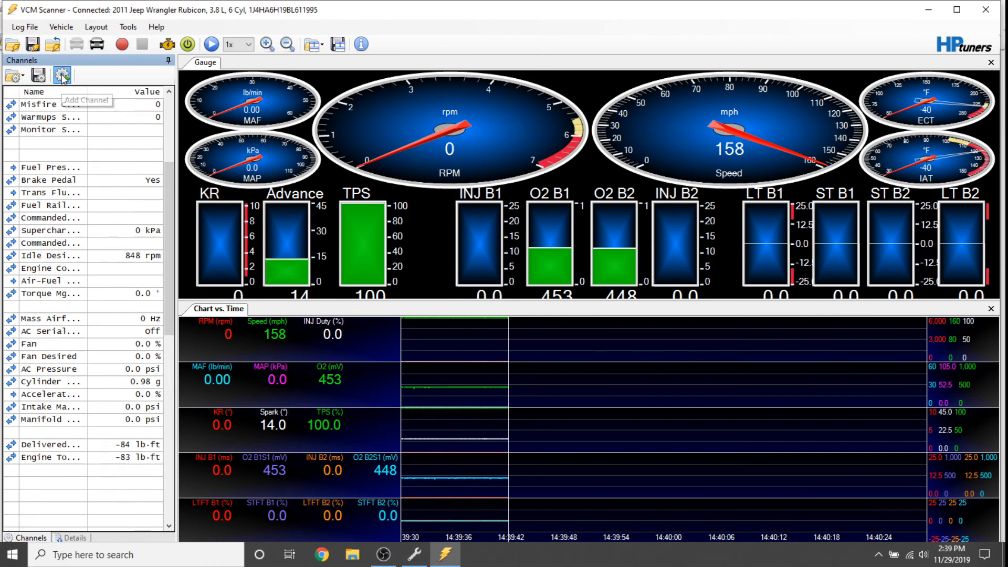
Step: View the available Mass Airflow channels under Engine > Airflow in the Channel Selector, and close it
left_click(62, 77)
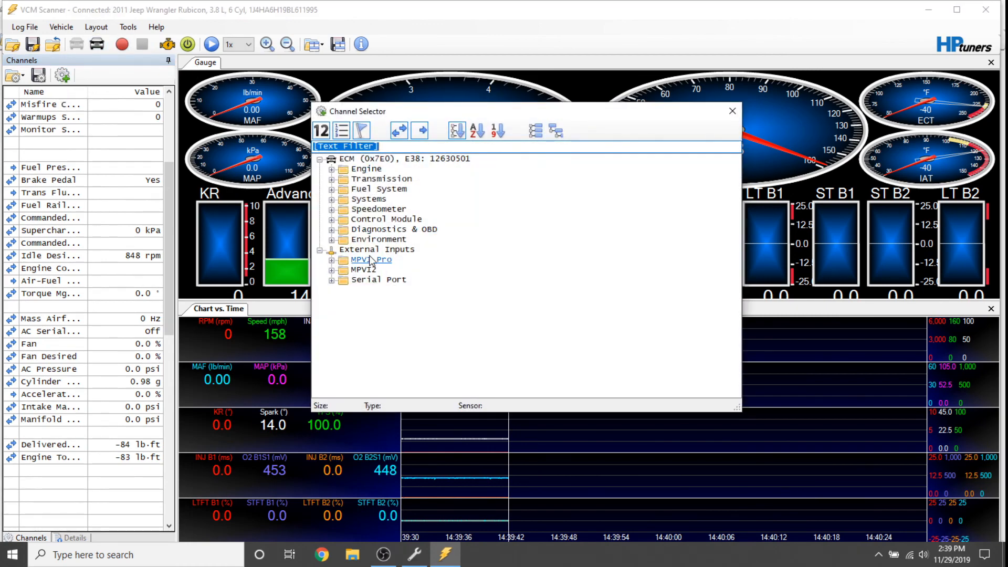
double_click(363, 169)
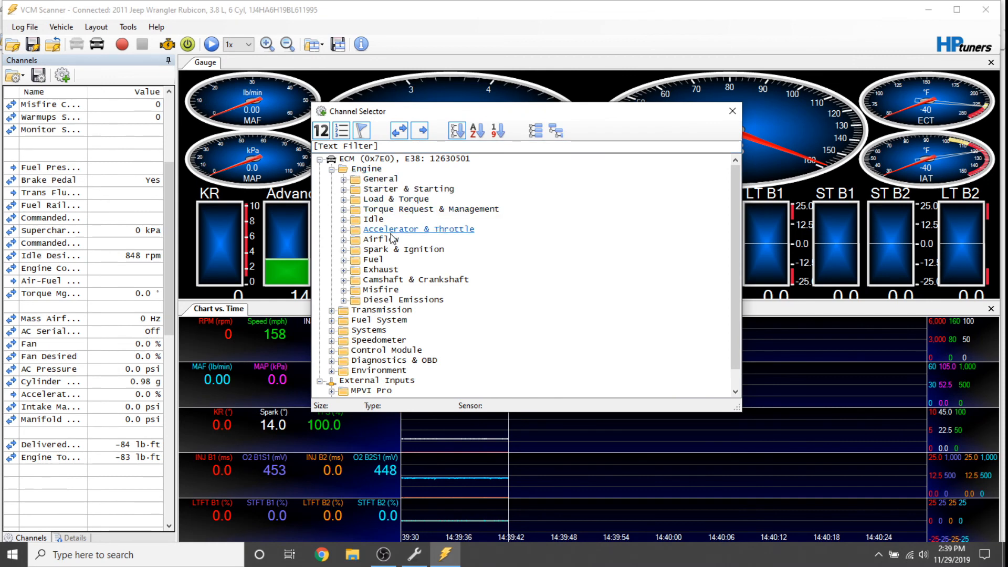
left_click(343, 239)
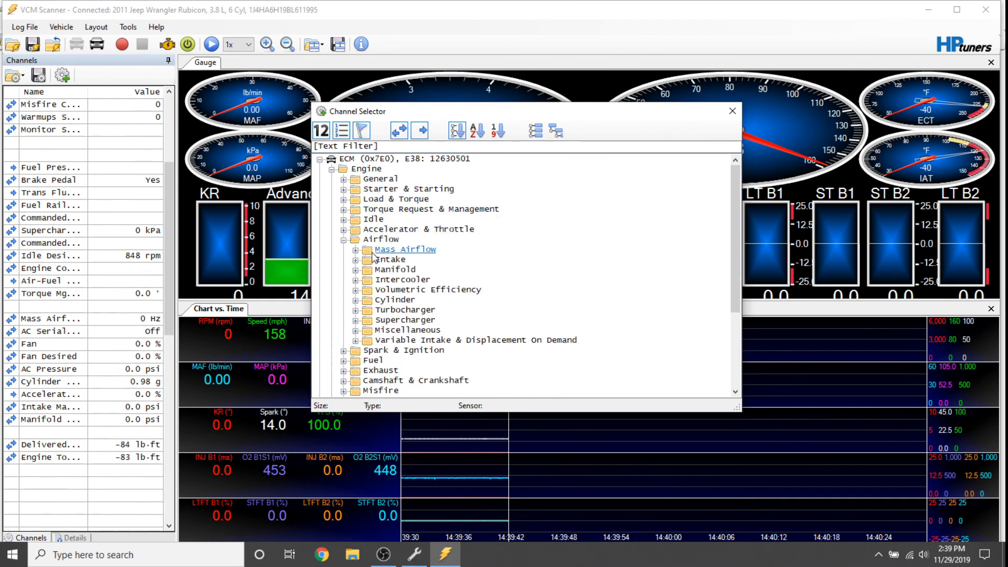
left_click(356, 250)
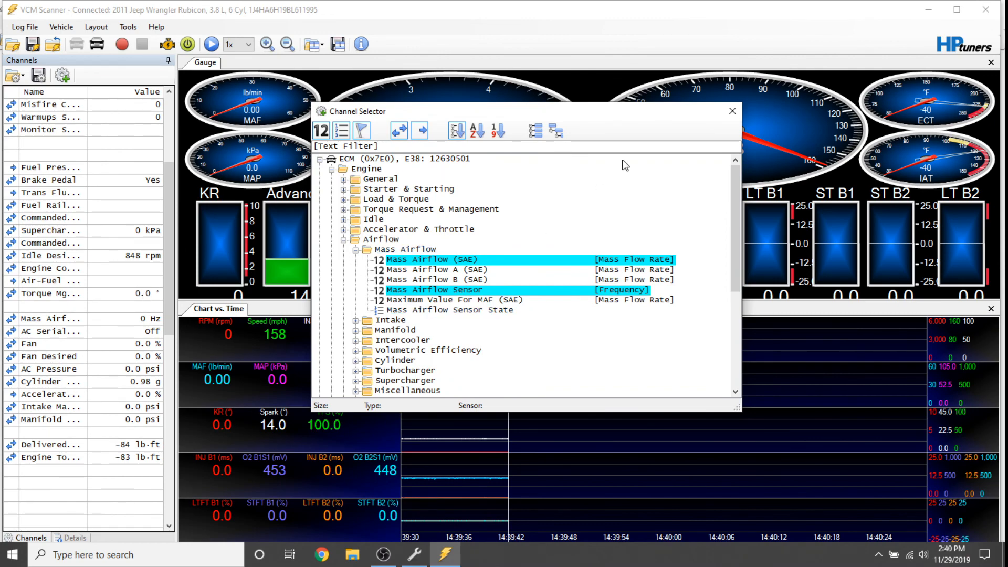
left_click(733, 111)
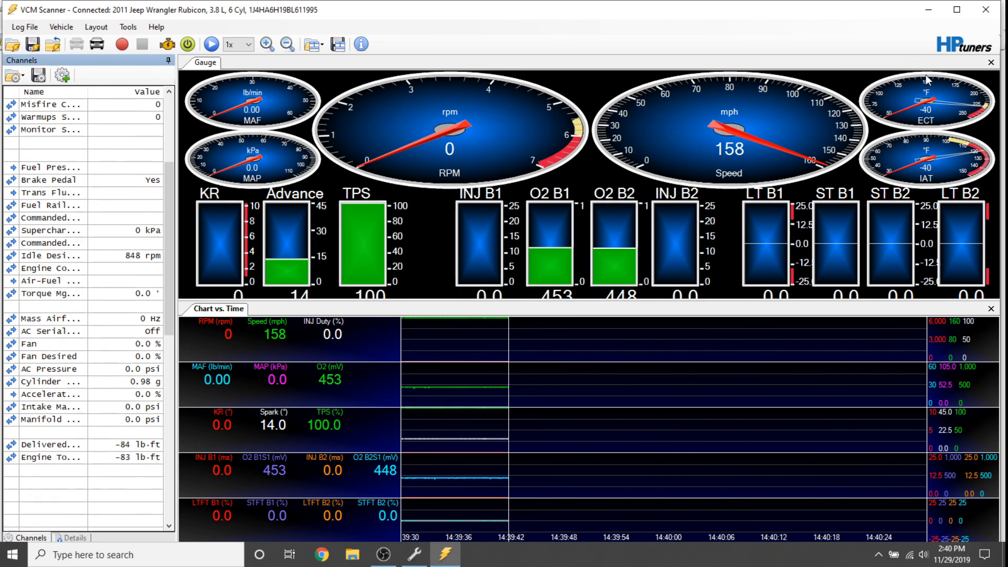
Step: Close the Gauge display and exit VCM Scanner to return to VCM Editor
left_click(991, 62)
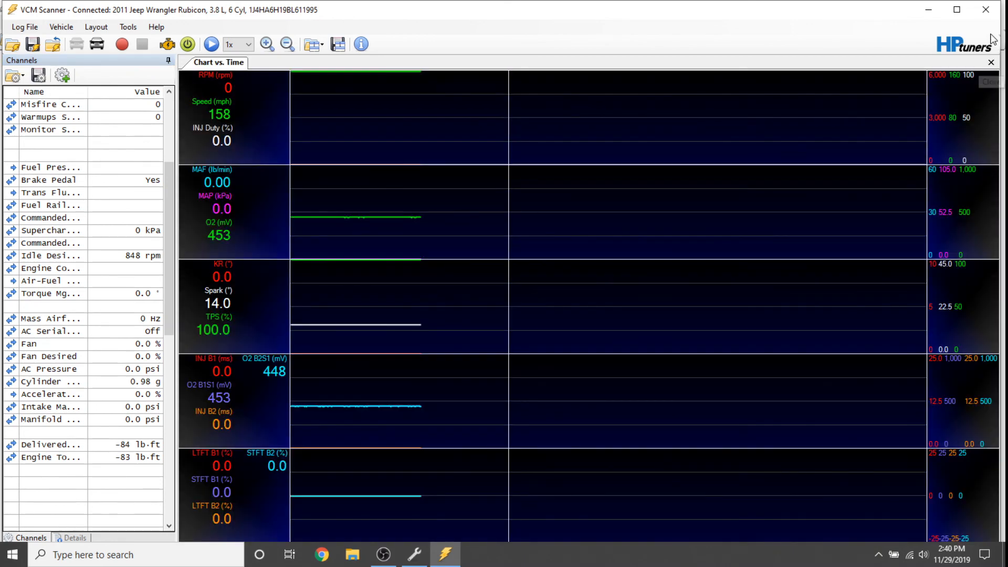
left_click(990, 16)
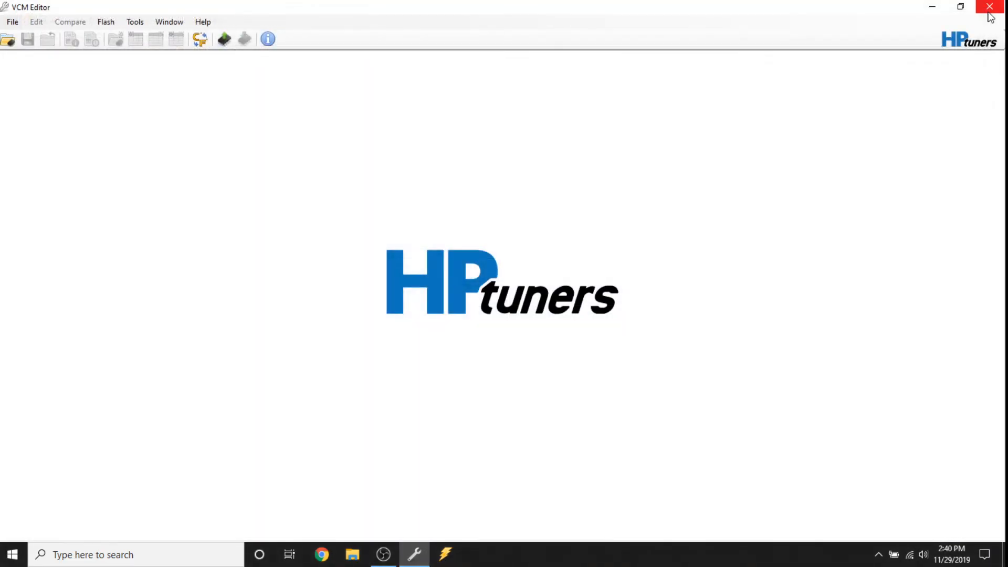